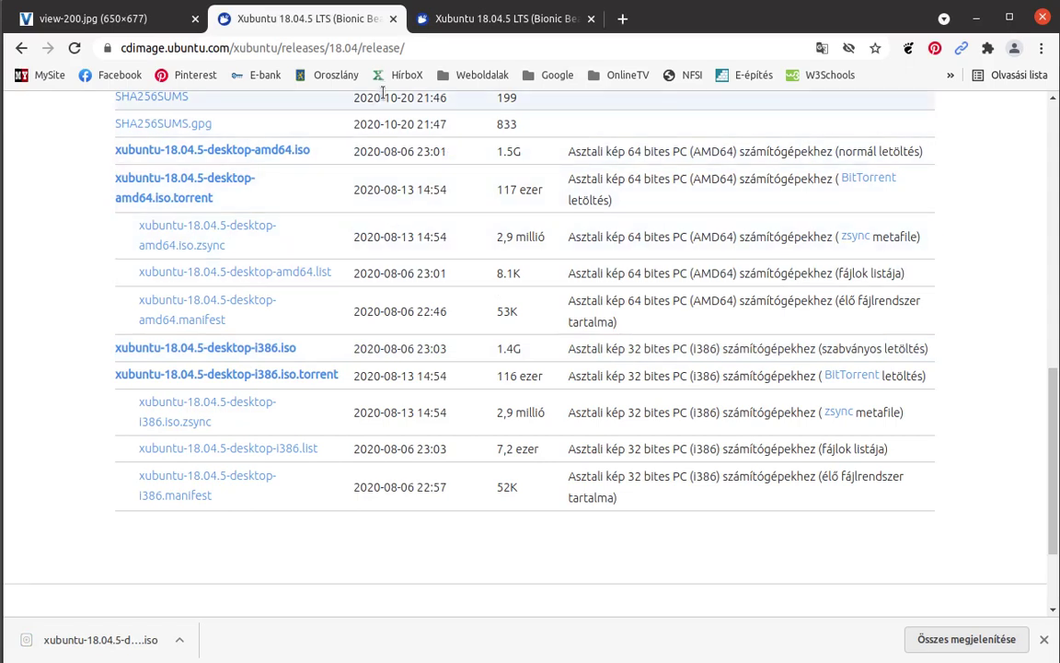
# Close both Xubuntu release pages and the last image tab, exiting Chrome.
pyautogui.click(392, 20)
pyautogui.click(392, 20)
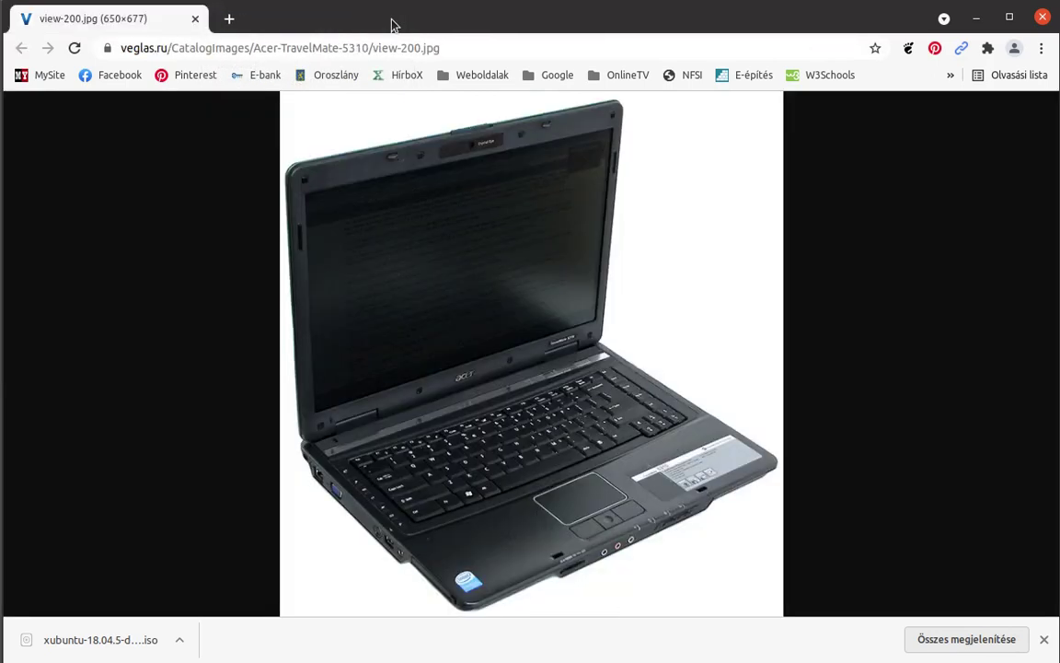
pyautogui.click(196, 19)
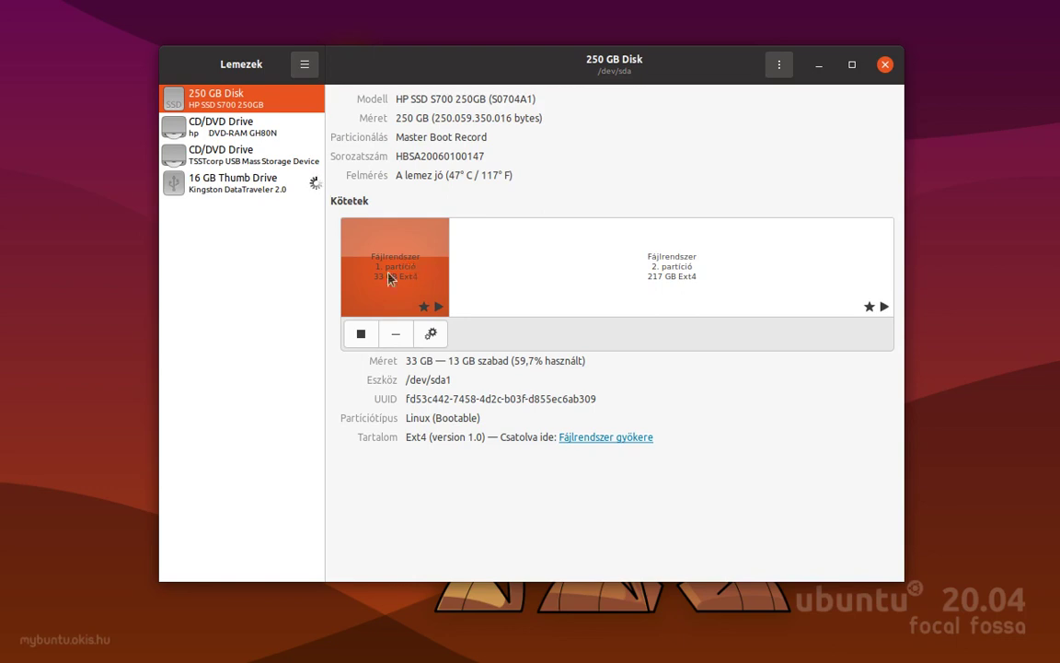
# Restore xubuntu-18.04.5-desktop-i386.iso onto the 16 GB Thumb Drive, confirming the data overwrite.
pyautogui.click(195, 186)
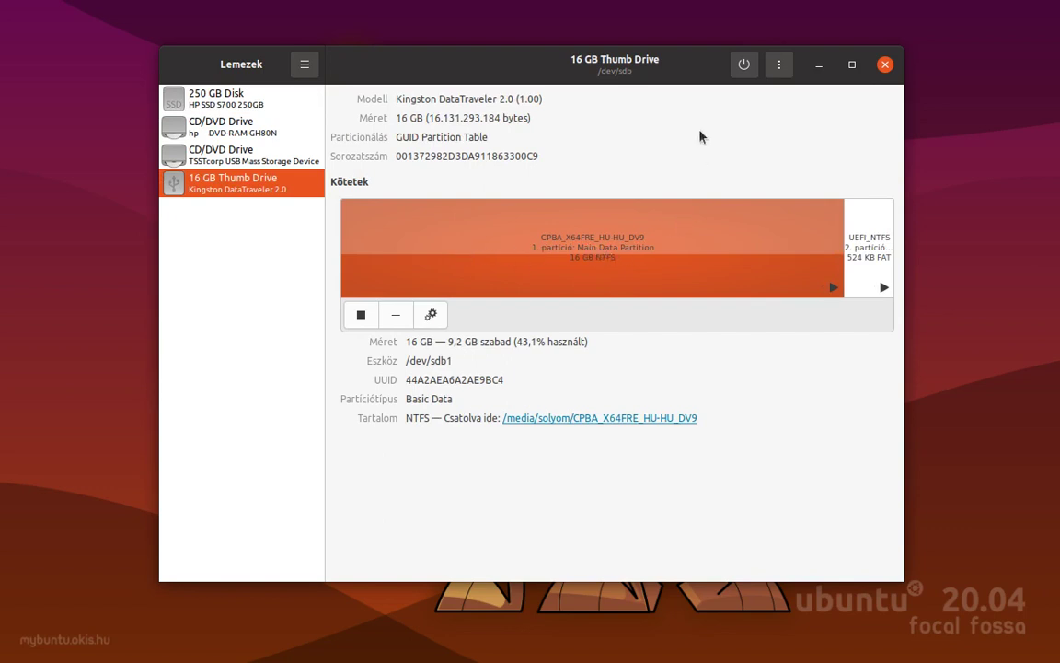
pyautogui.click(780, 71)
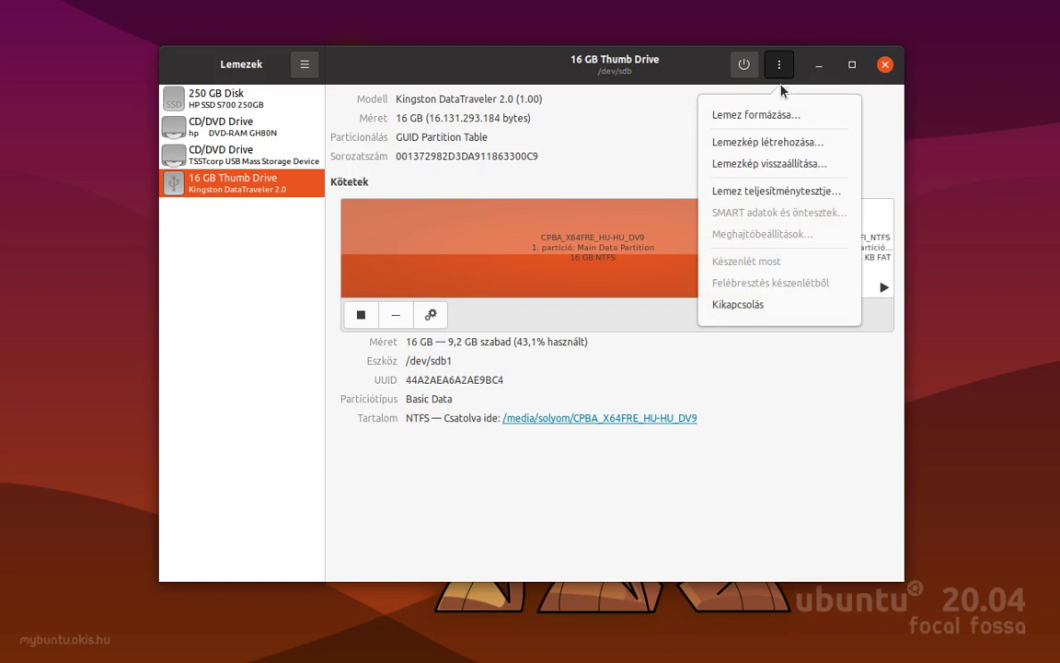
pyautogui.click(733, 164)
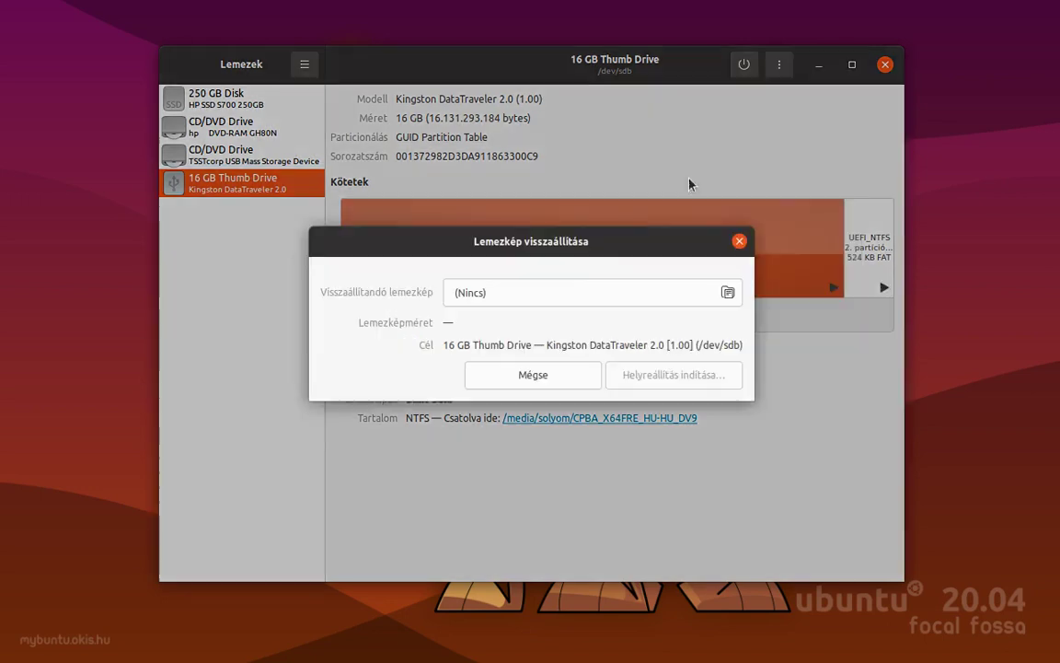
pyautogui.click(535, 295)
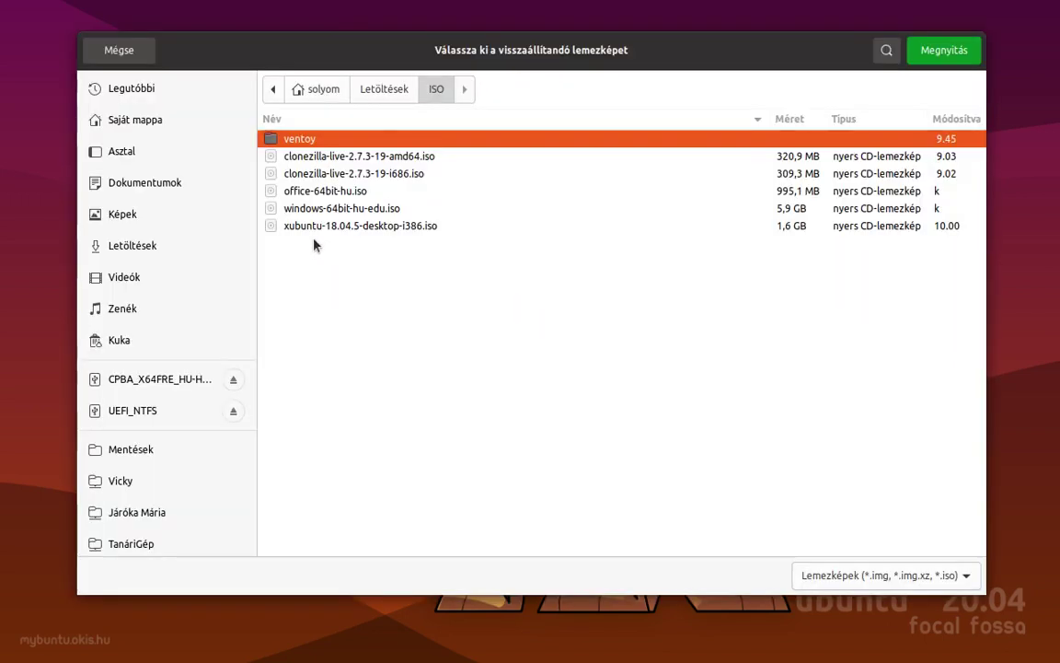
pyautogui.click(307, 227)
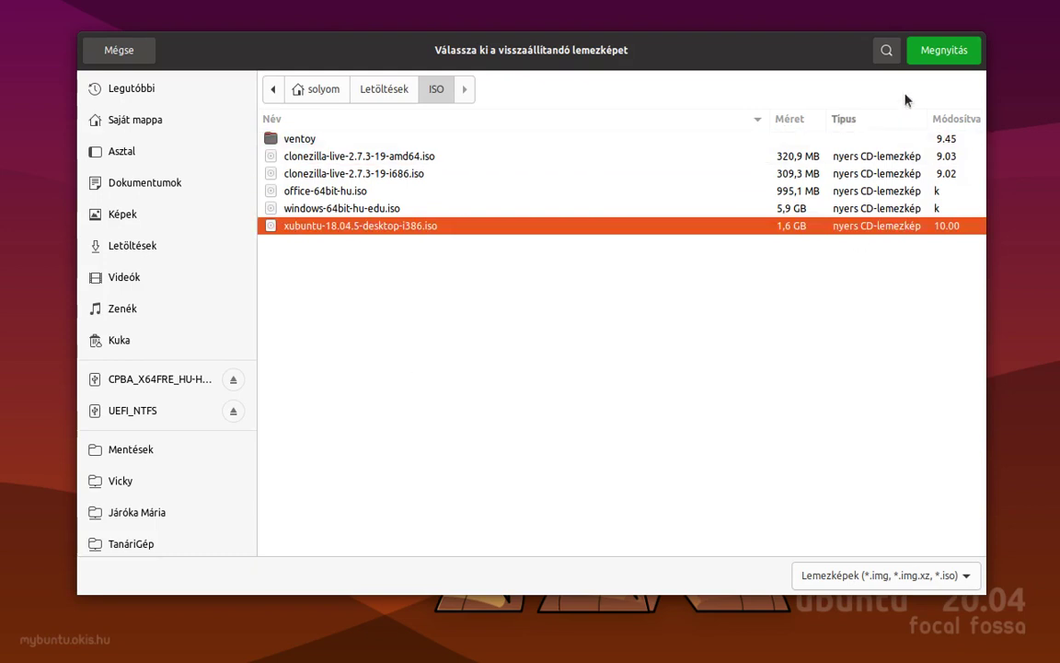
pyautogui.click(920, 49)
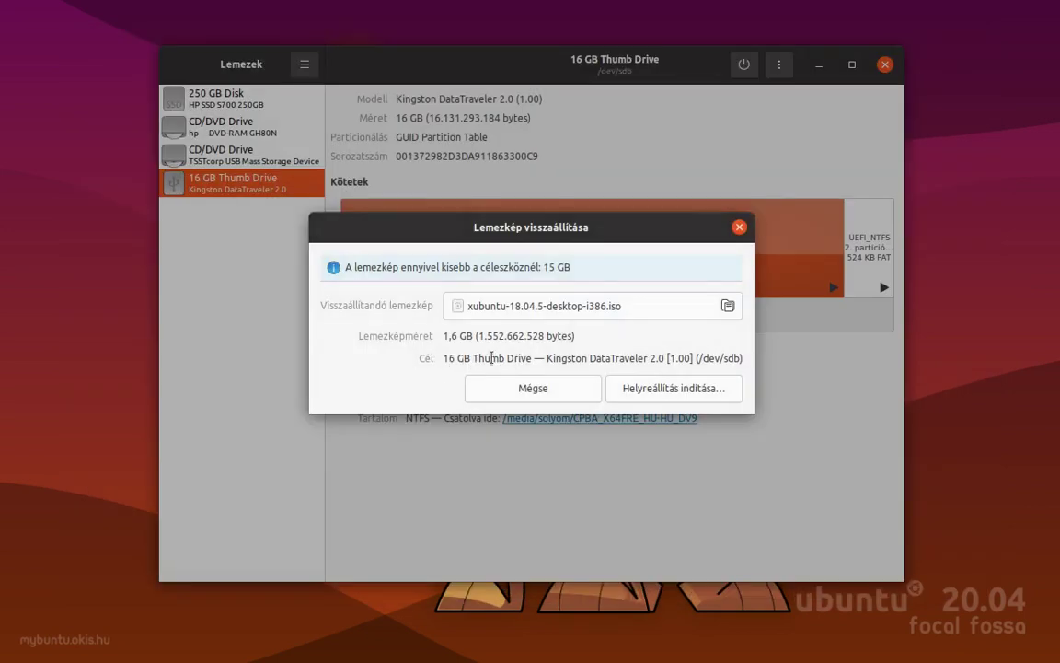
pyautogui.click(638, 389)
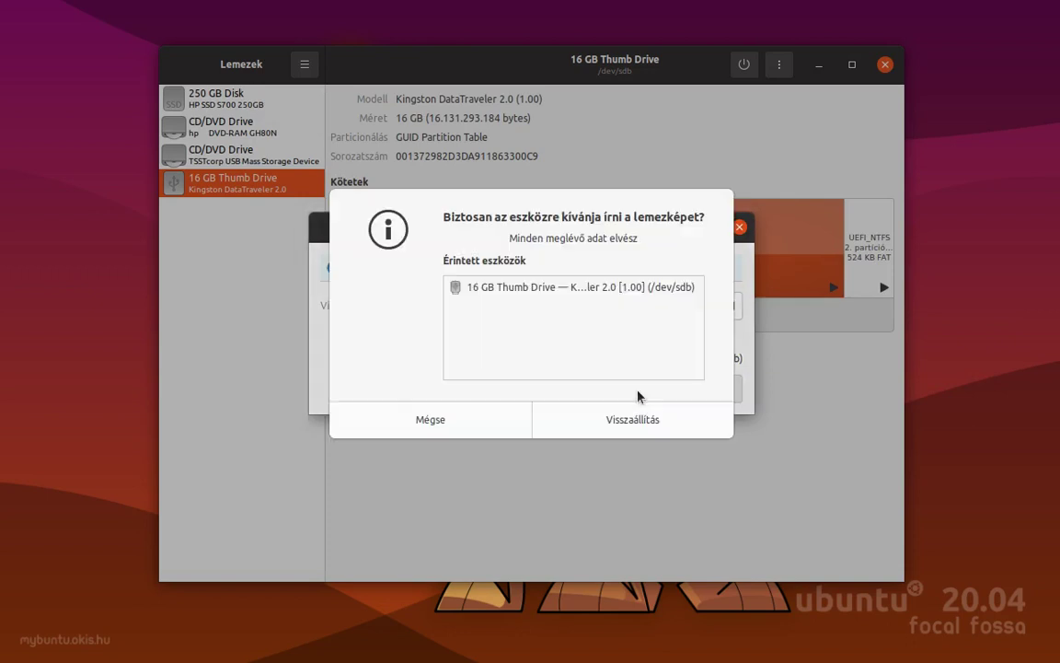
pyautogui.click(595, 421)
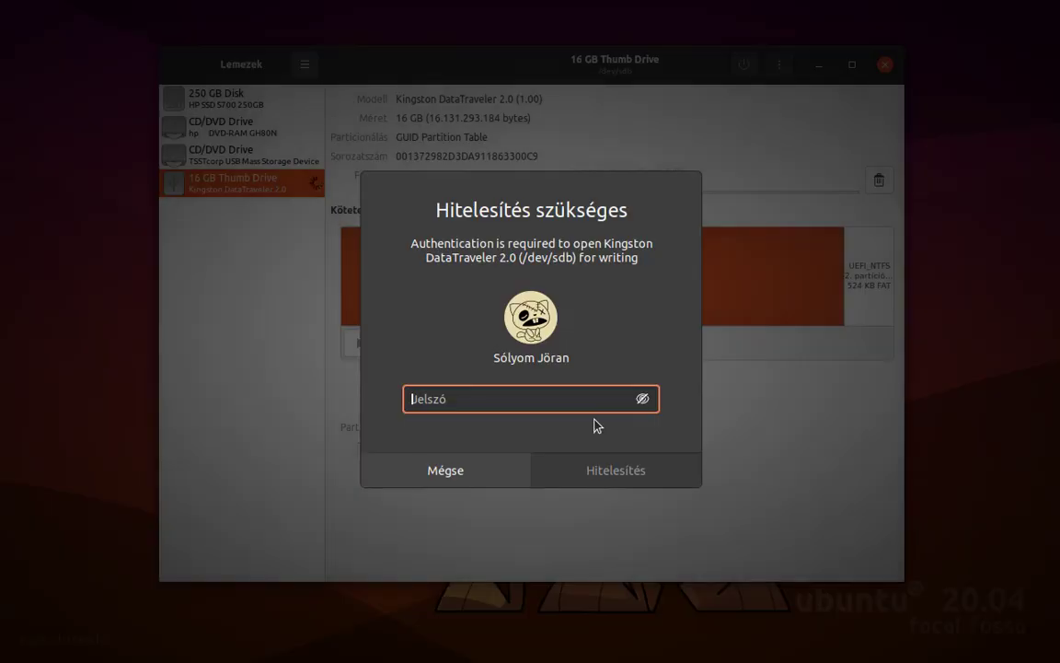
# Authenticate with the account password, let the image write finish, then close GNOME Disks.
pyautogui.write('***')
pyautogui.press('Return')
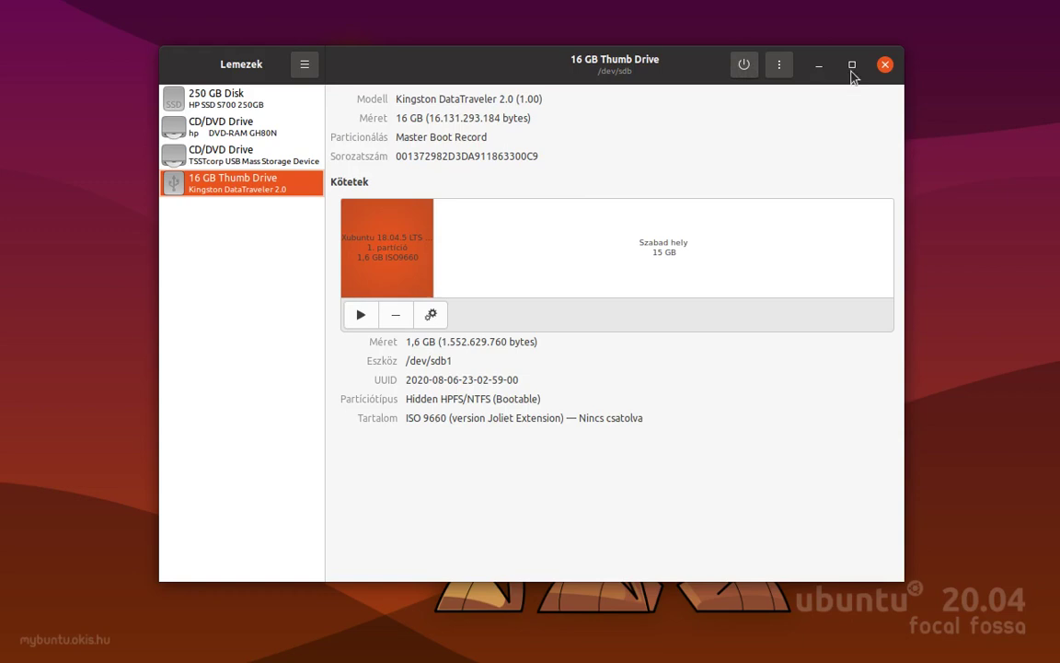
pyautogui.click(886, 66)
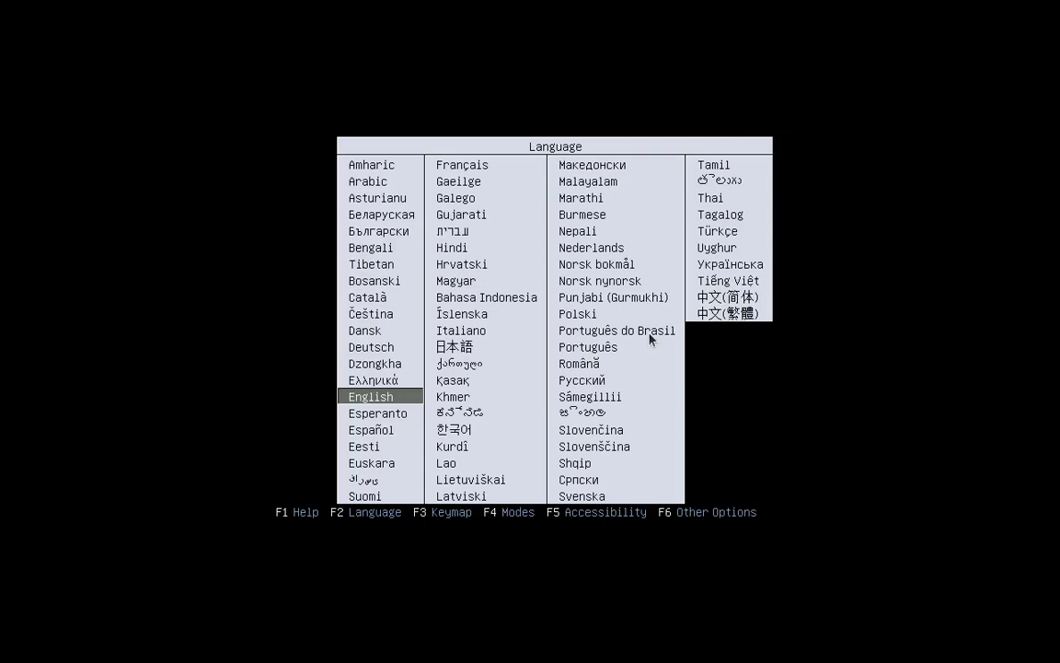
# Set the boot menu language to Magyar and verify it in the language list.
pyautogui.press('Right')
pyautogui.press('Up')
pyautogui.press('Up')
pyautogui.press('Up')
pyautogui.press('Up')
pyautogui.press('Up')
pyautogui.press('Up')
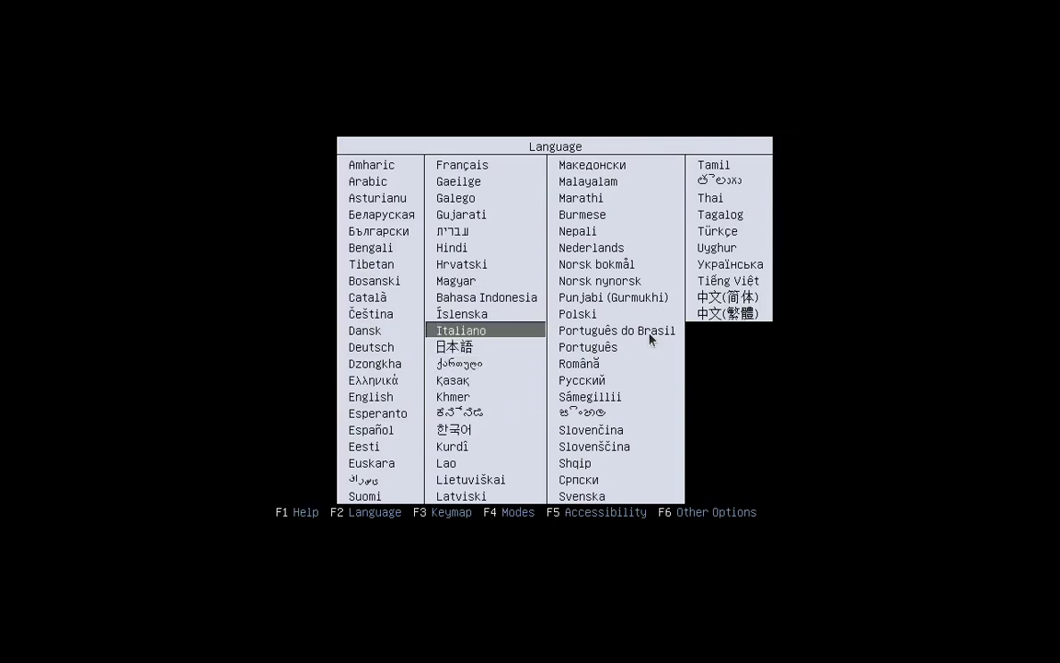
pyautogui.press('Up')
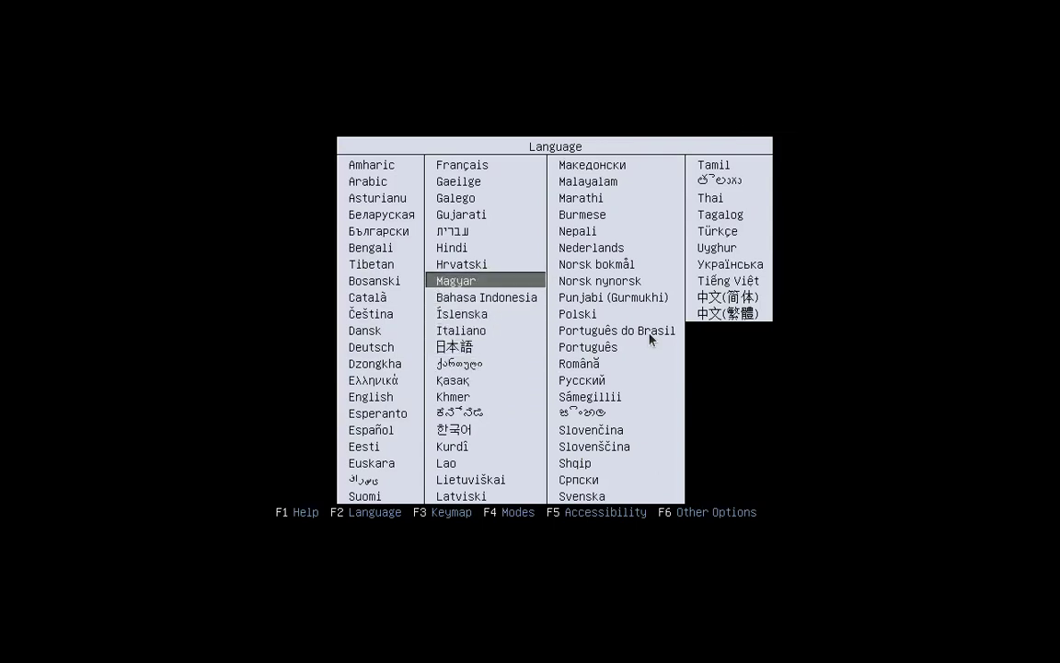
pyautogui.press('Return')
pyautogui.press('F2')
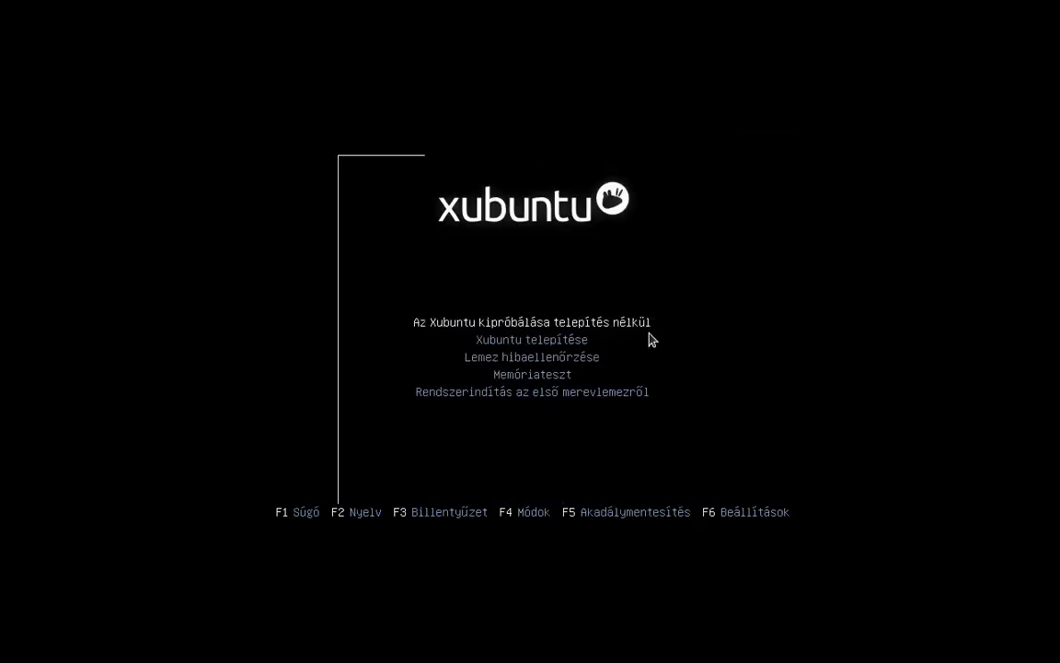
pyautogui.press('Return')
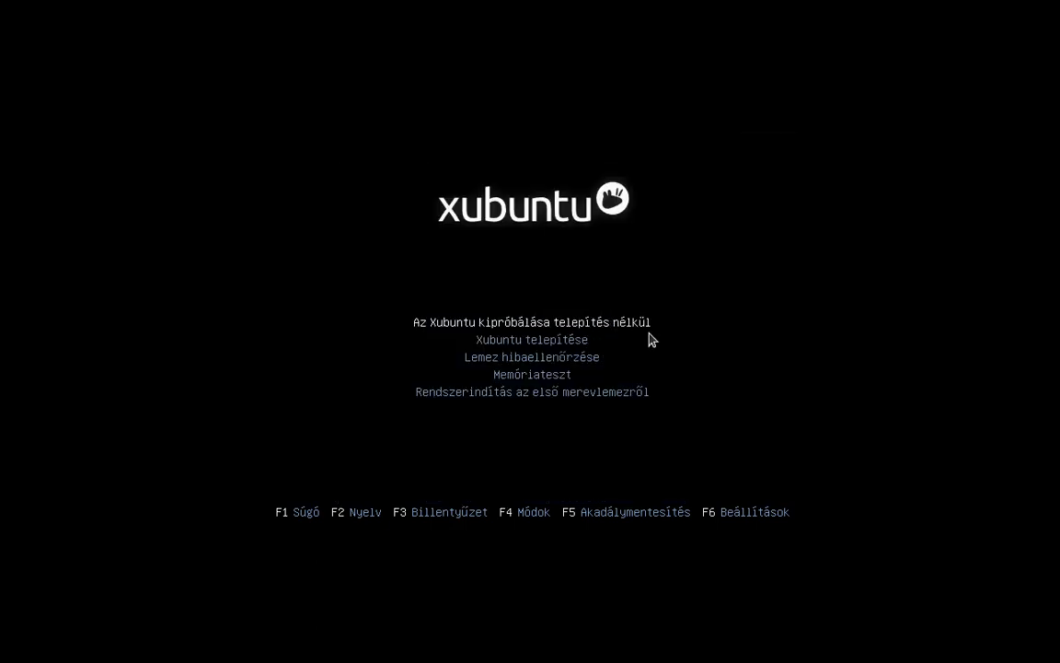
# Keep the Hungarian keyboard layout and boot Xubuntu to try it without installing.
pyautogui.press('F3')
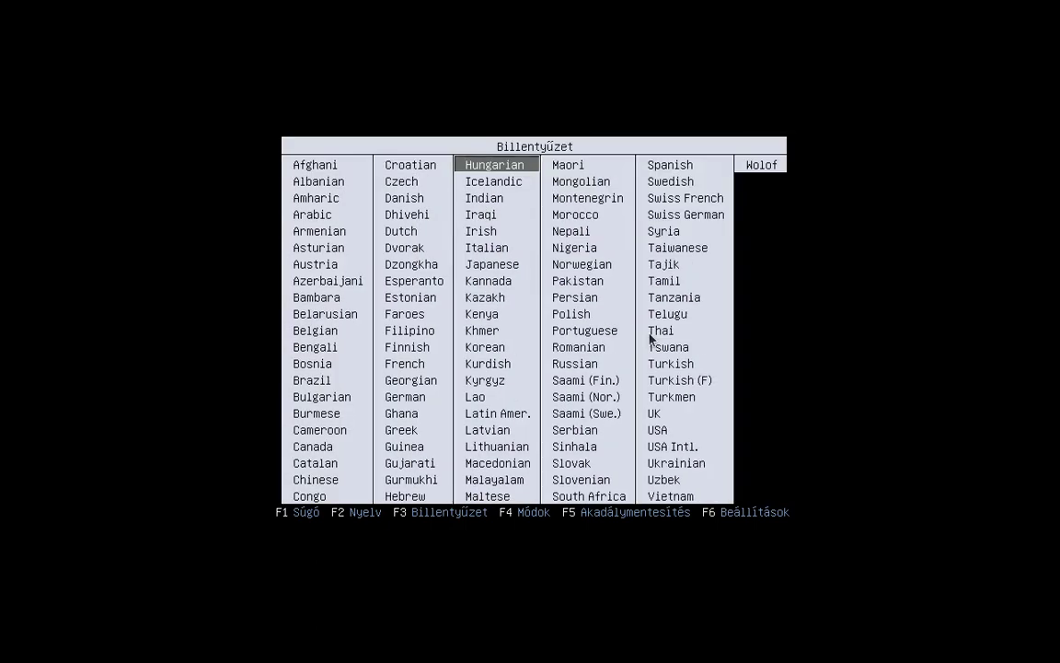
pyautogui.press('Return')
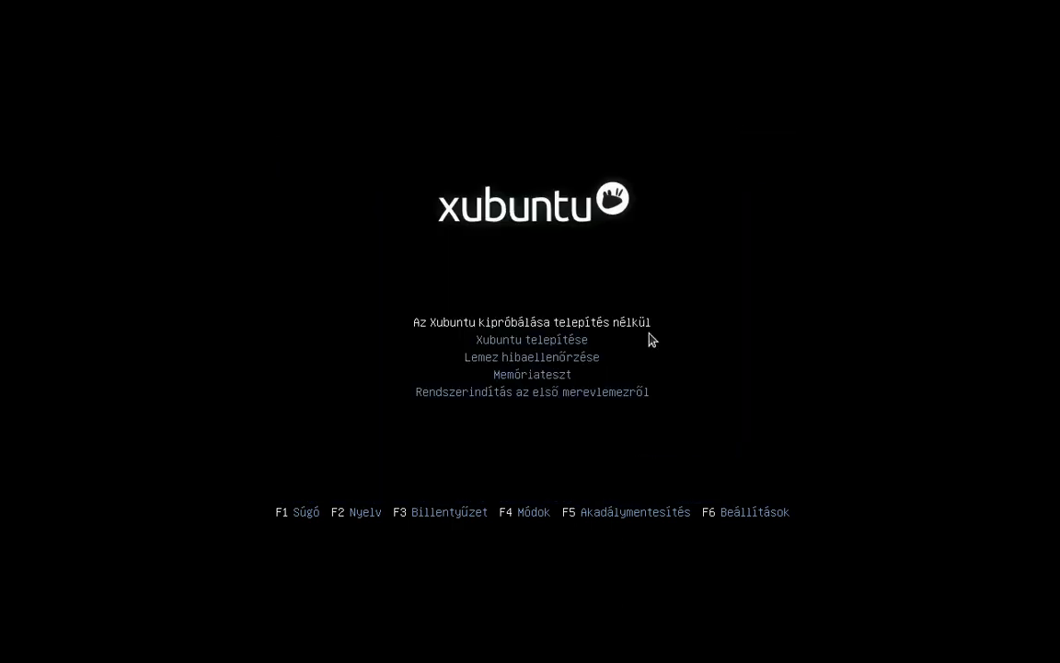
pyautogui.press('Return')
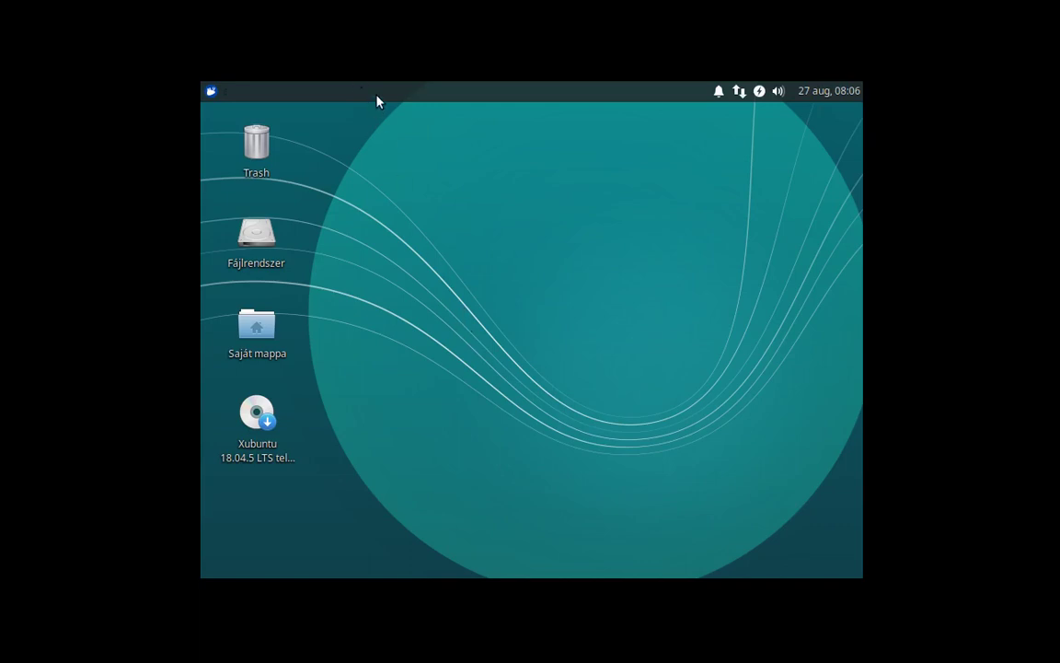
# Browse the panel options and applications menu, then launch the Xubuntu 18.04.5 LTS installer icon.
pyautogui.rightClick(507, 96)
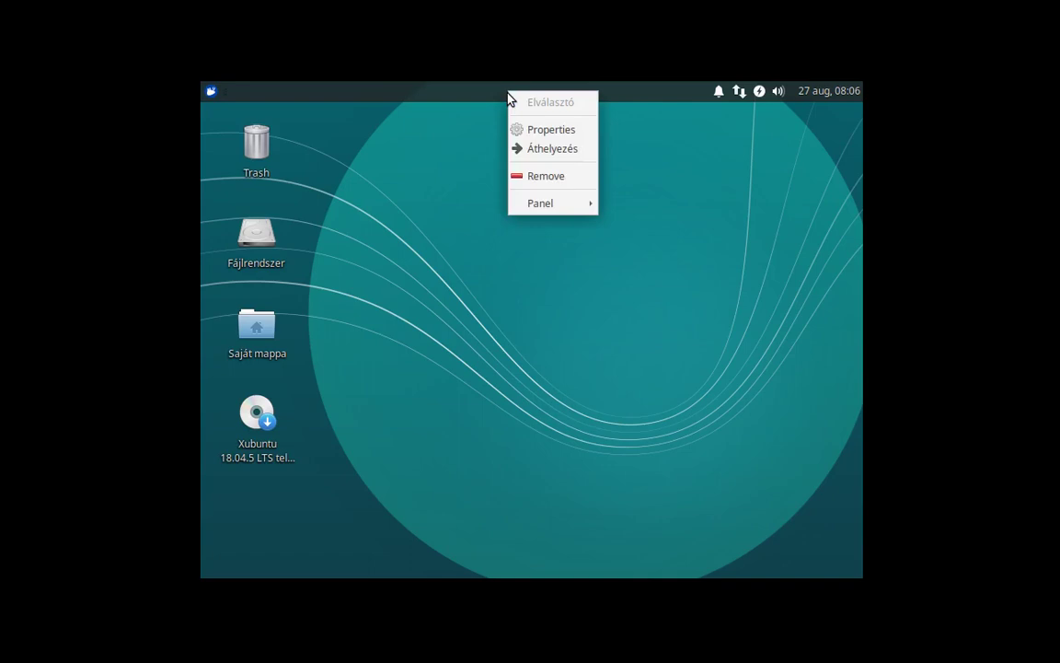
pyautogui.click(541, 313)
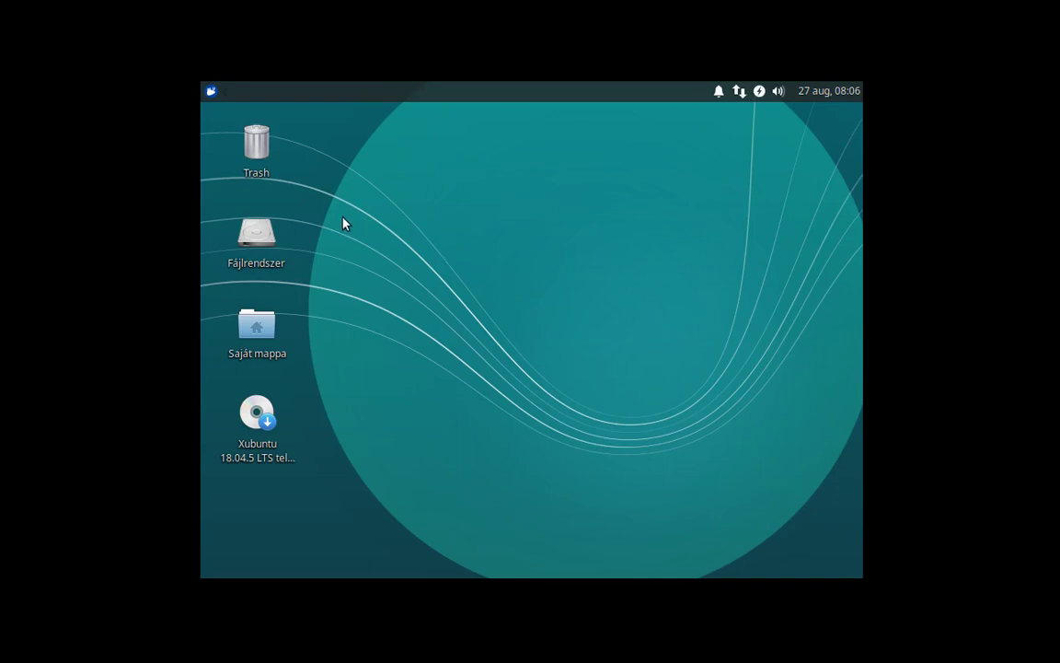
pyautogui.click(211, 92)
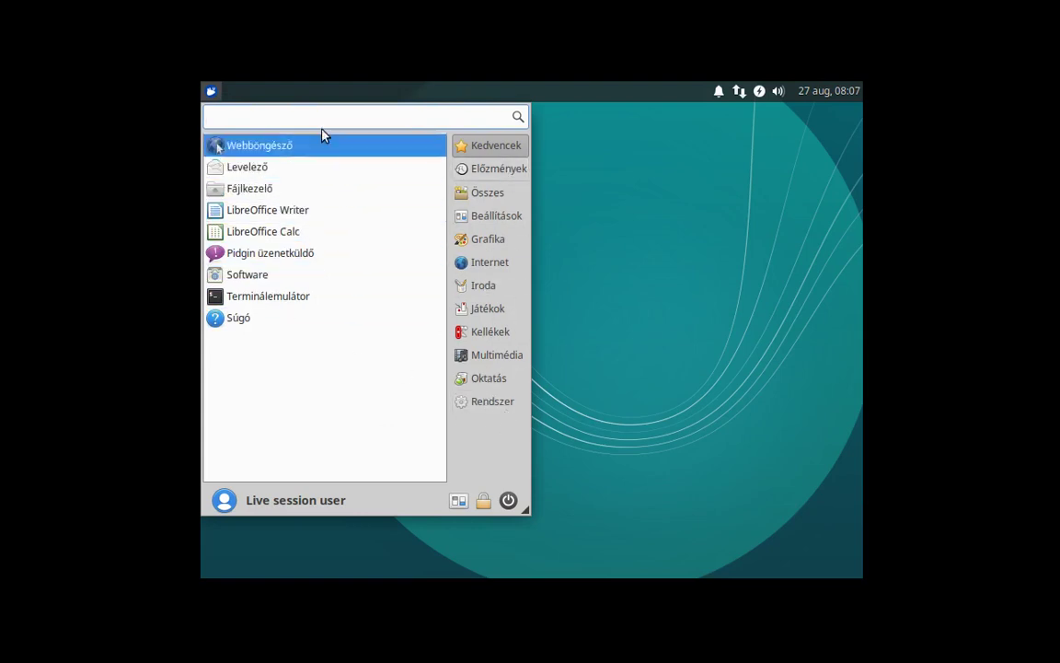
pyautogui.click(618, 392)
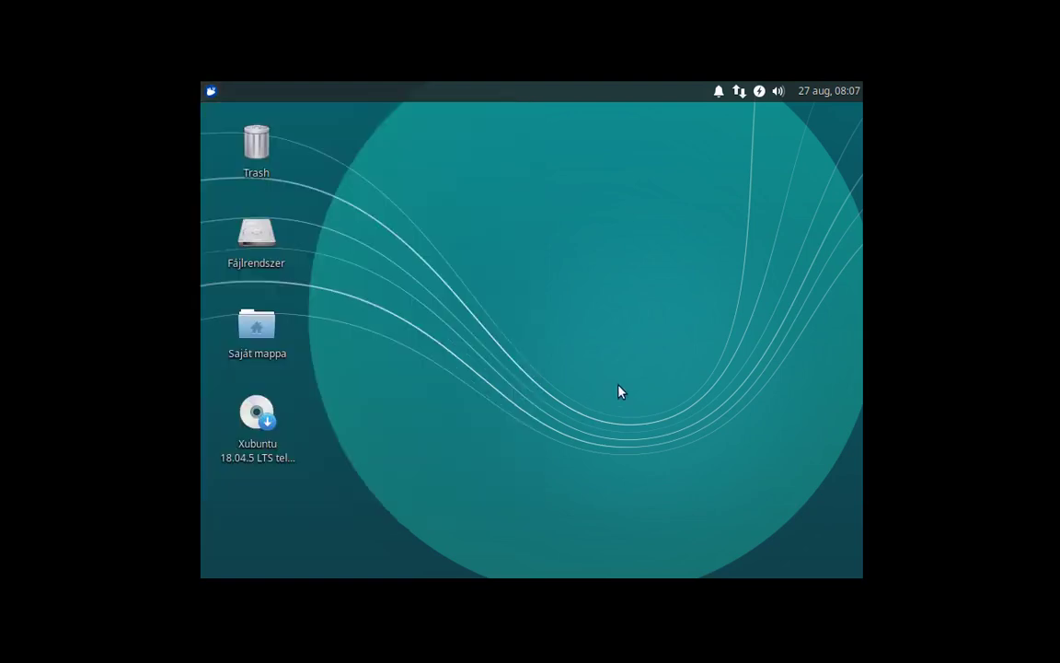
pyautogui.click(263, 416)
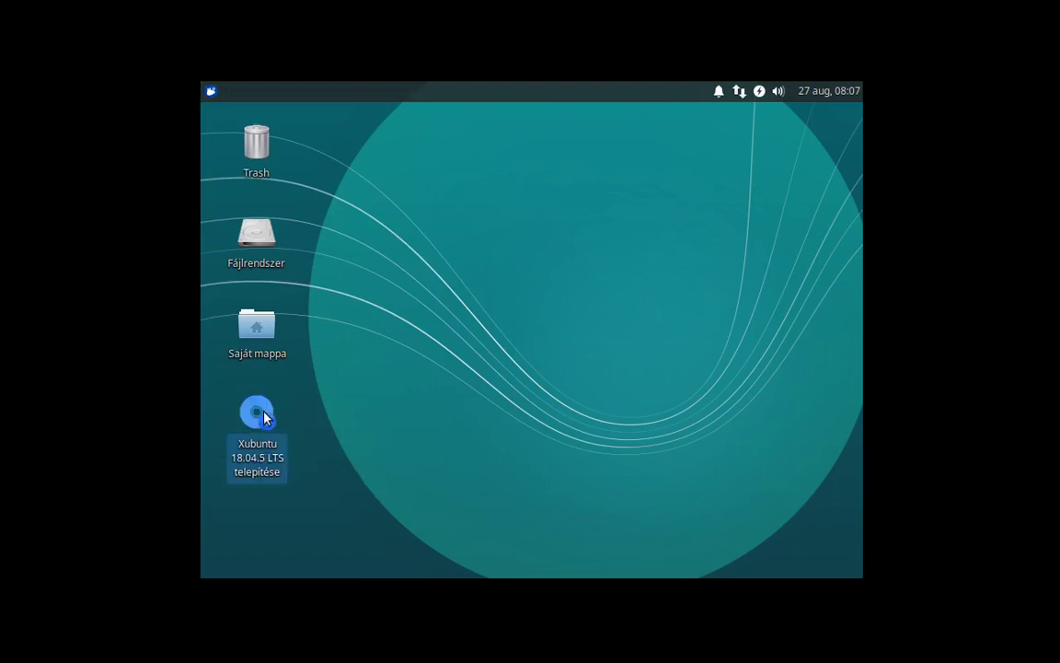
pyautogui.click(707, 414)
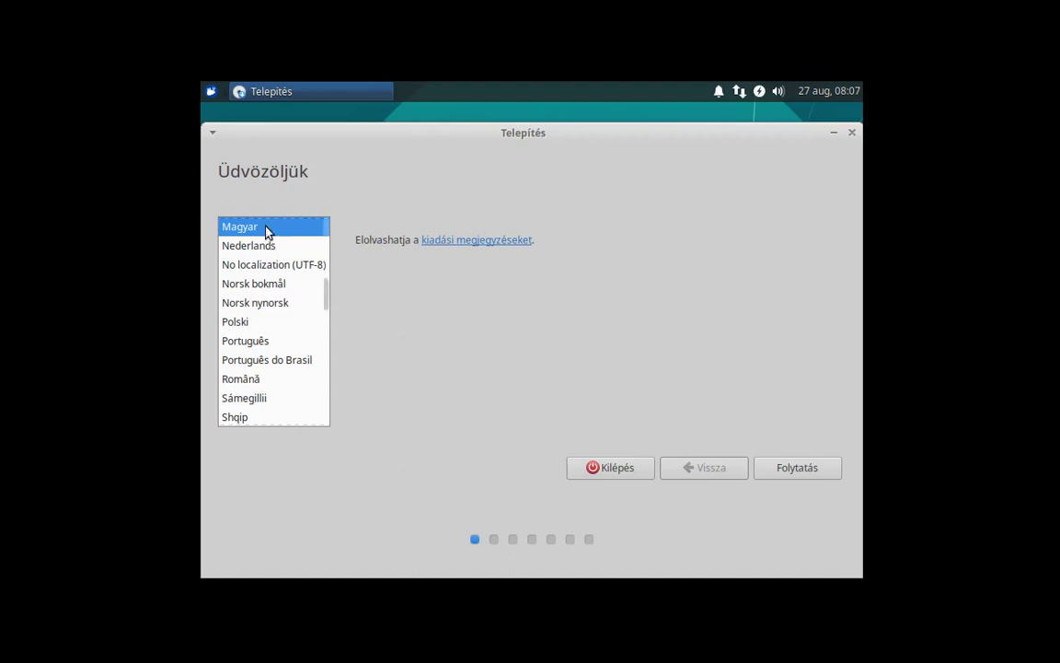
# Keep Magyar as the language, test the Magyar keyboard layout with íyxöüó, and continue.
pyautogui.click(778, 467)
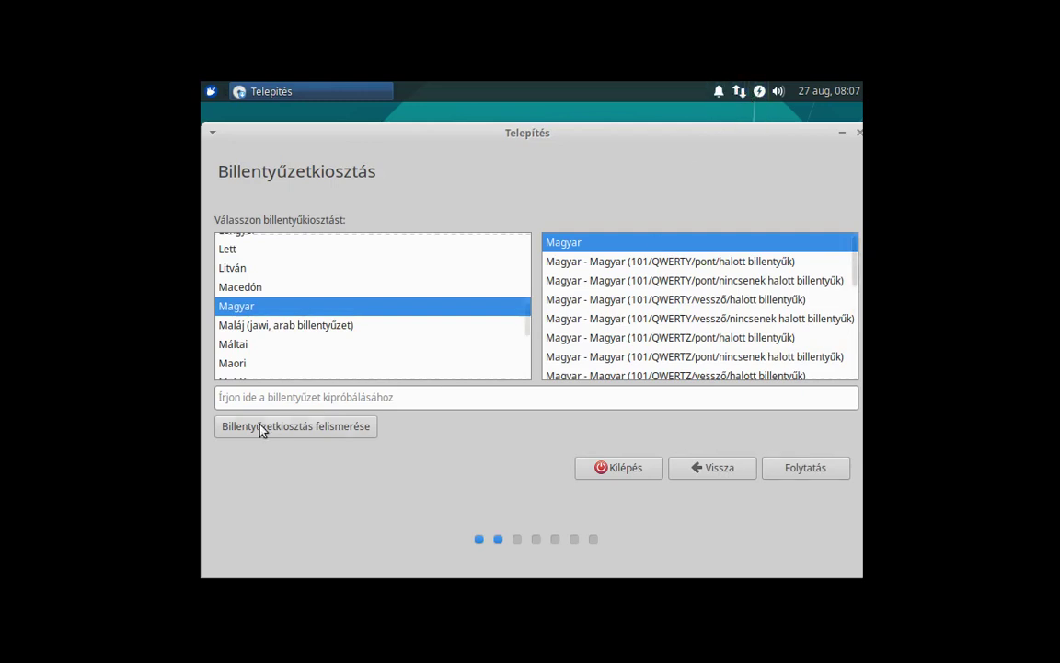
pyautogui.click(244, 397)
pyautogui.write('íyx')
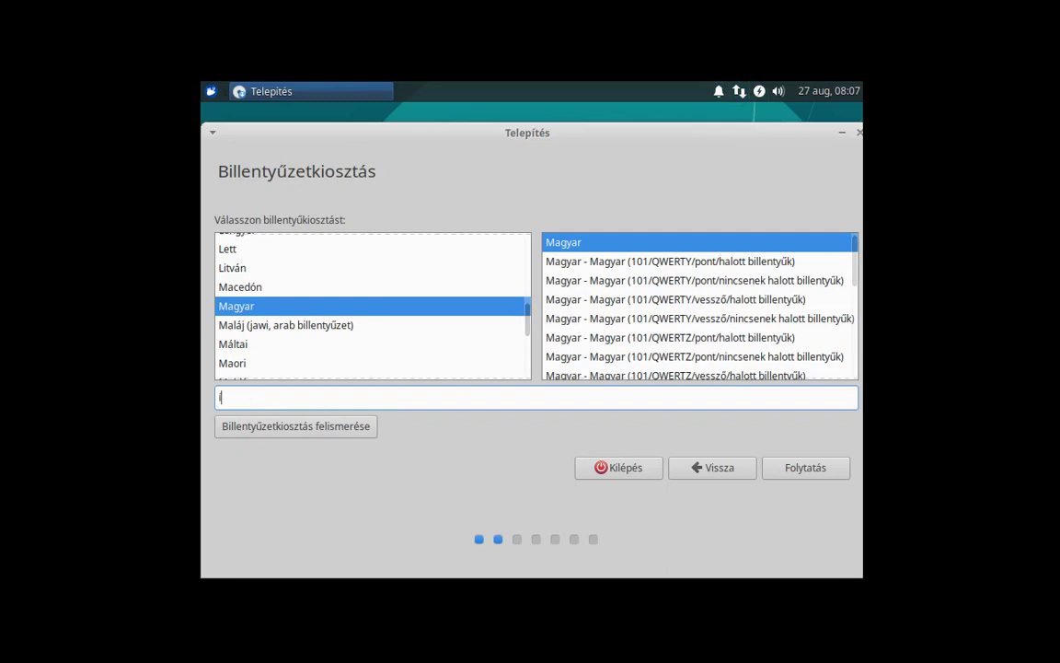
pyautogui.write('öüó')
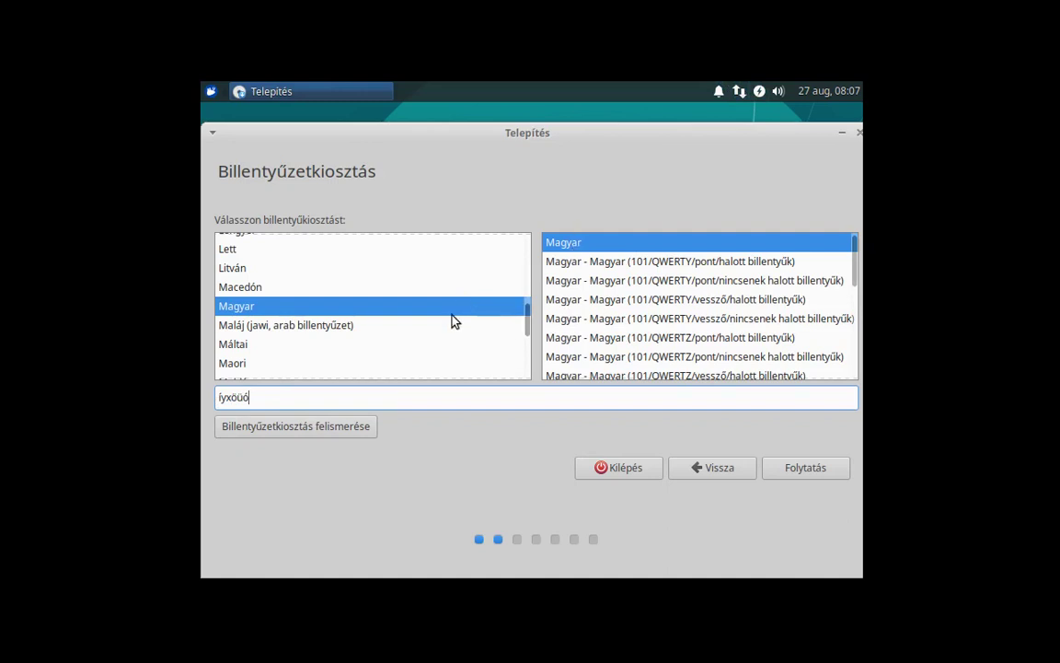
pyautogui.click(804, 468)
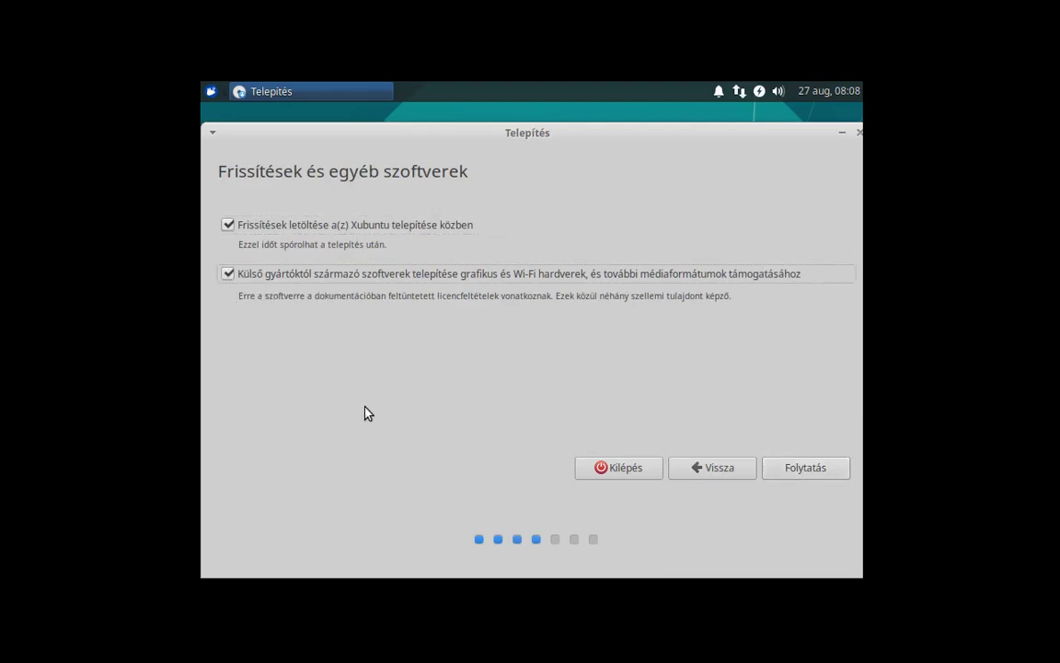
# Keep the update defaults, erase the whole disk, confirm the partition changes, and accept Budapest.
pyautogui.click(787, 472)
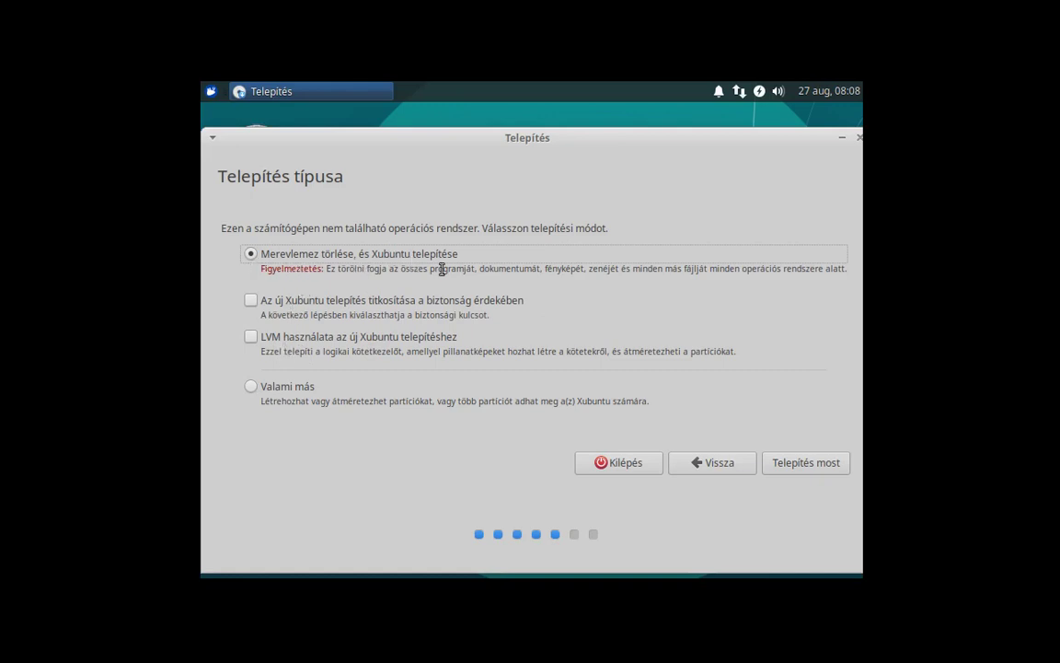
pyautogui.click(773, 465)
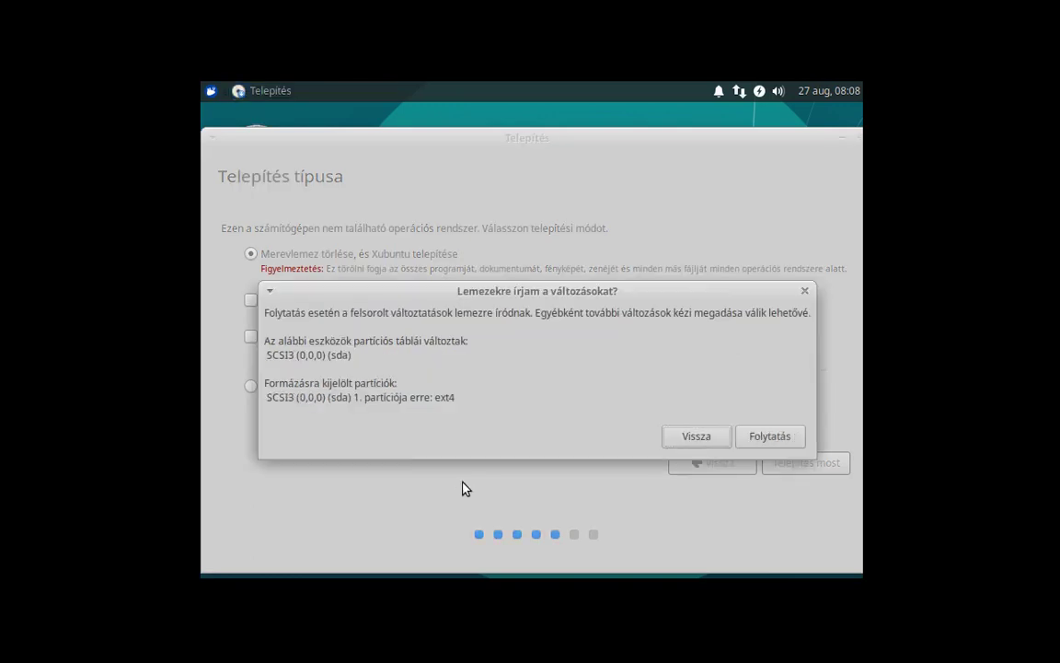
pyautogui.click(768, 438)
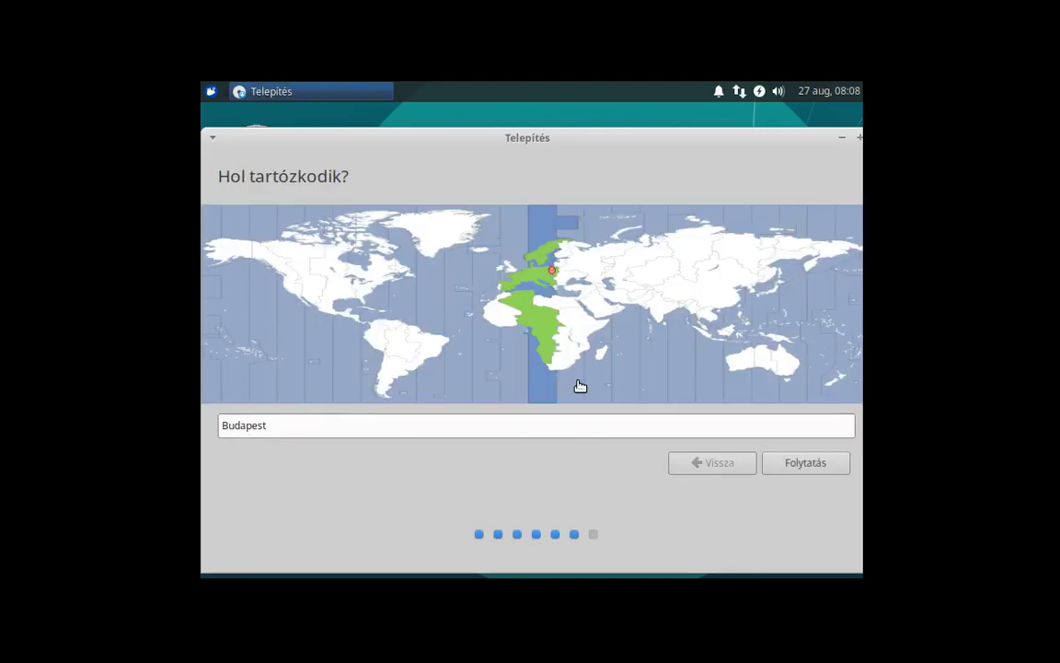
pyautogui.click(800, 465)
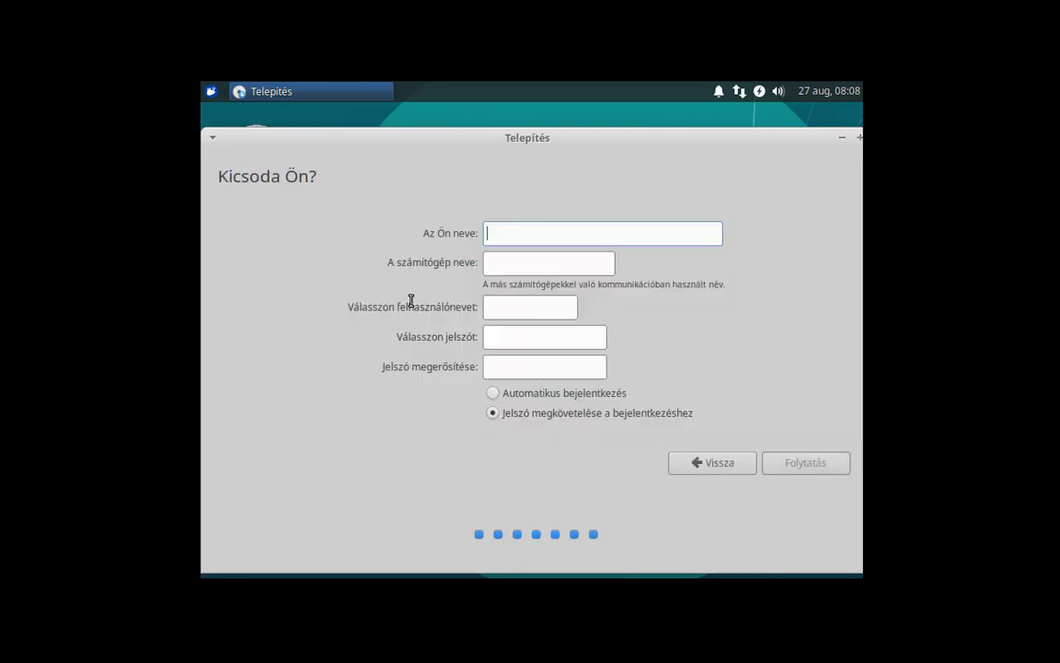
# Enter the user's full name, computer name travelmate, and a short password with confirmation.
pyautogui.write('Sólyom Jöran')
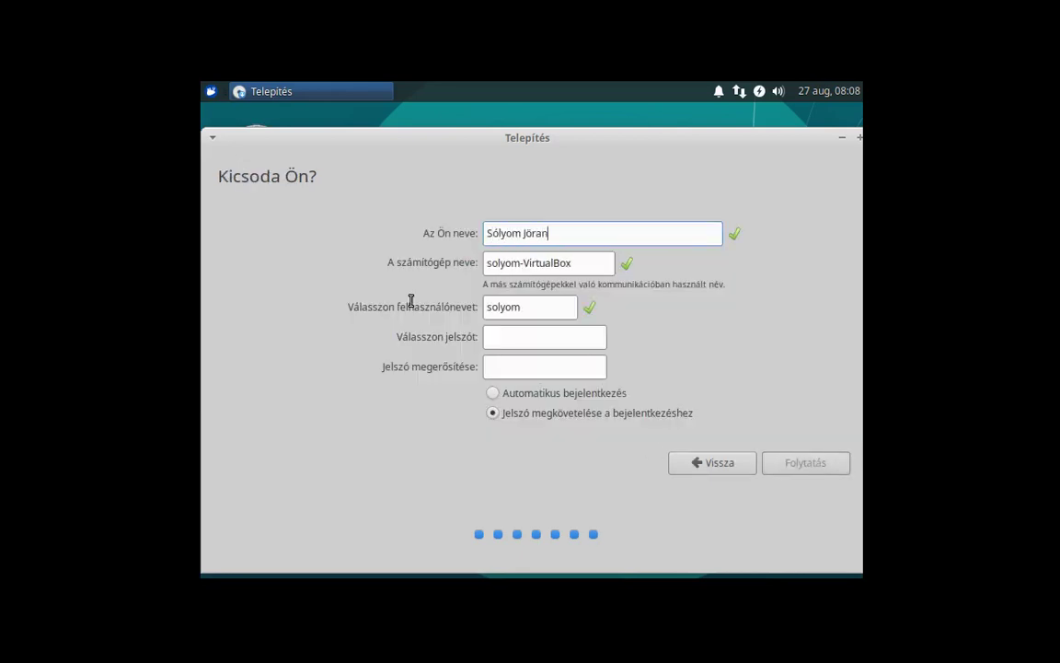
pyautogui.press('Tab')
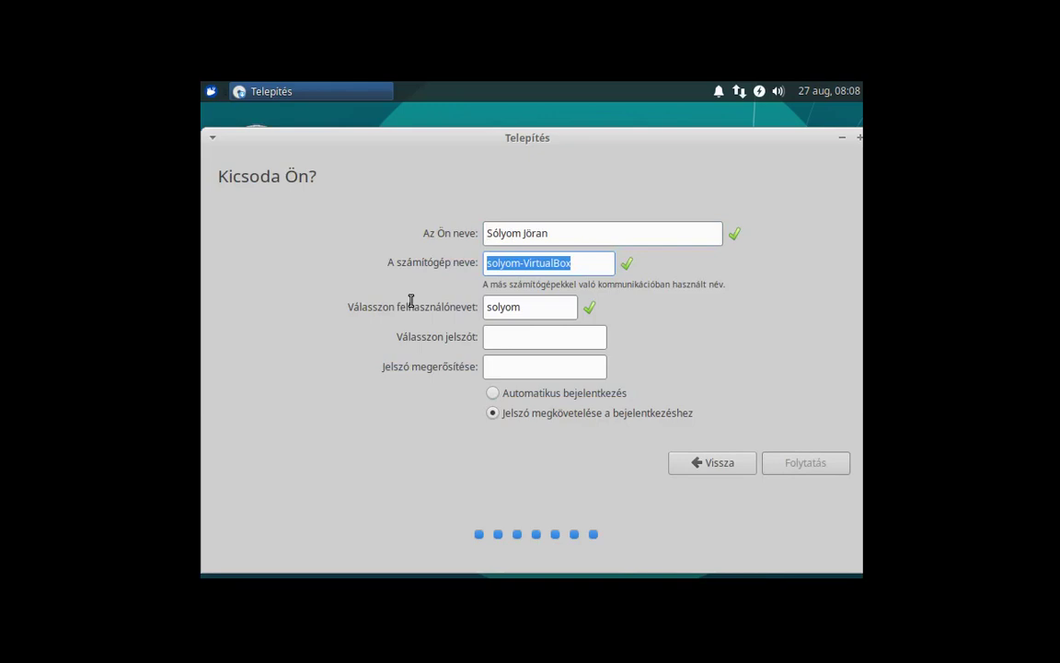
pyautogui.write('vb')
pyautogui.press('BackSpace')
pyautogui.press('BackSpace')
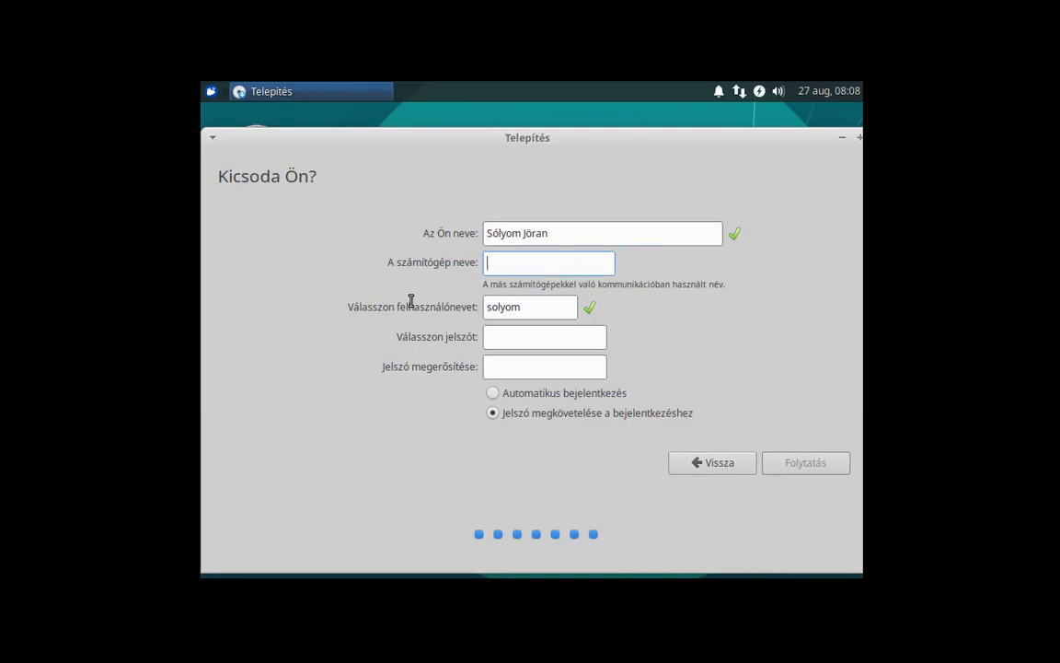
pyautogui.write('travelmate')
pyautogui.press('Tab')
pyautogui.press('Tab')
pyautogui.write('123')
pyautogui.press('Tab')
pyautogui.write('123')
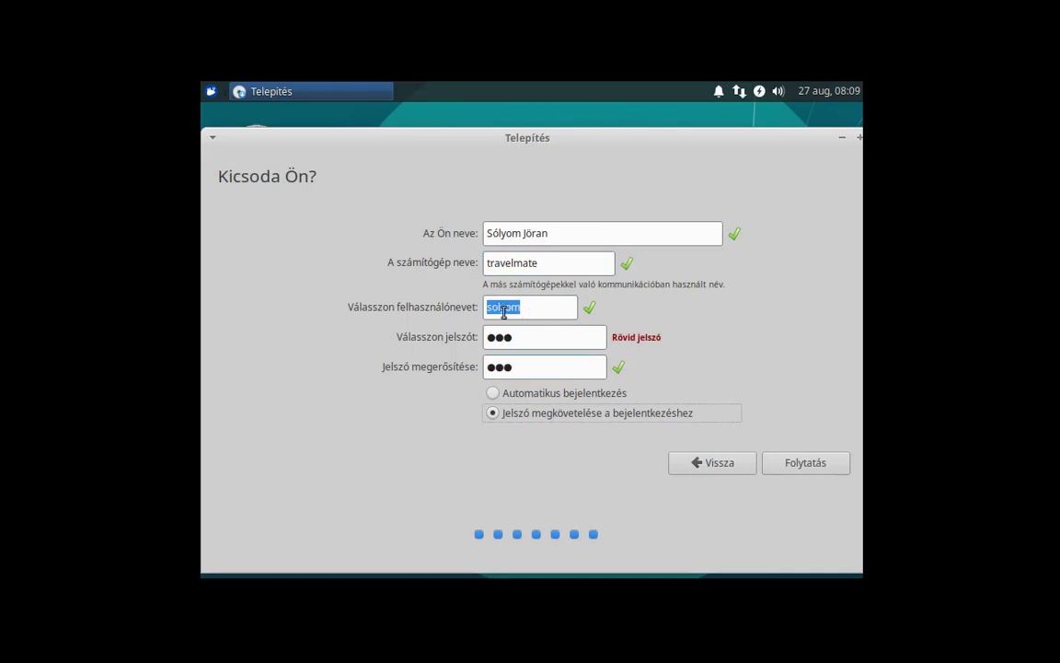
# Submit the account details and let the installation run until it completes.
pyautogui.click(787, 463)
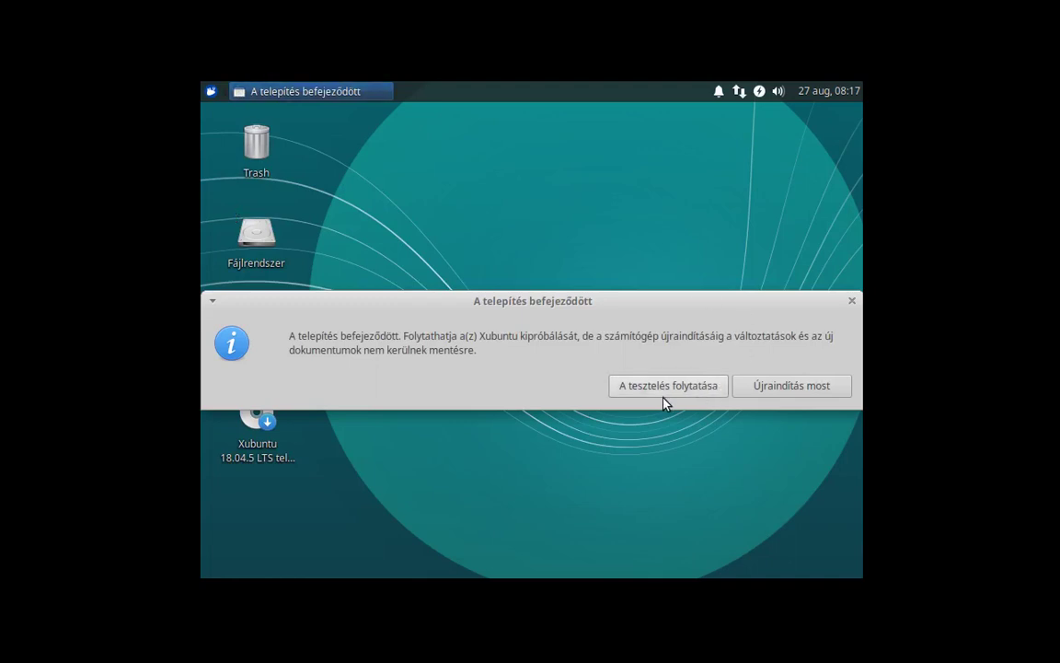
# Choose to continue testing the live session instead of restarting.
pyautogui.click(651, 392)
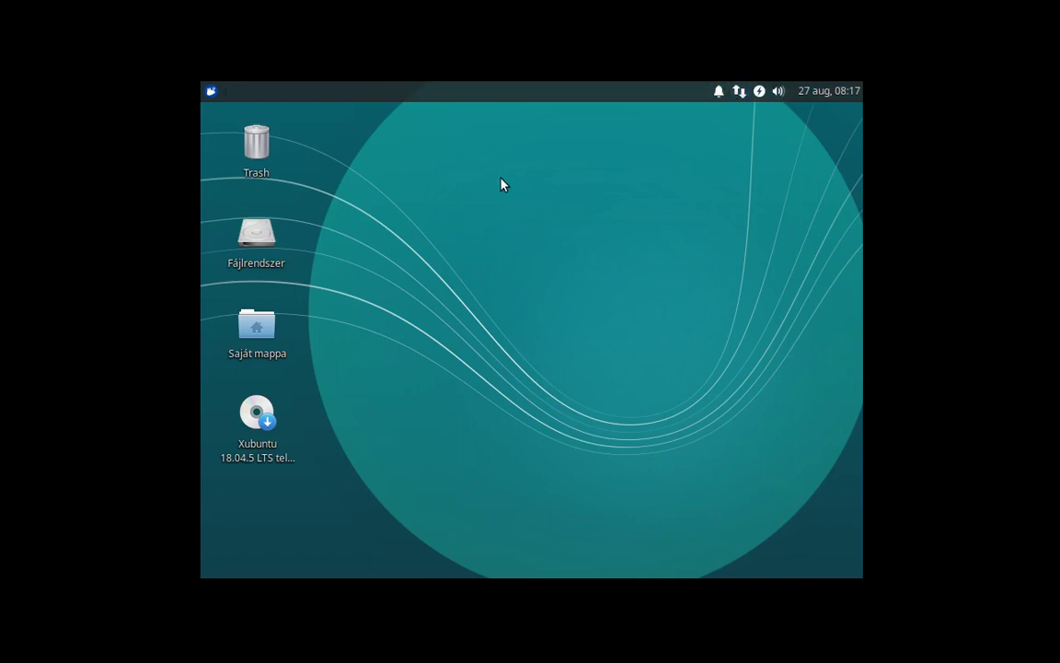
# Shut down the live session via the applications menu's log-out options.
pyautogui.click(211, 92)
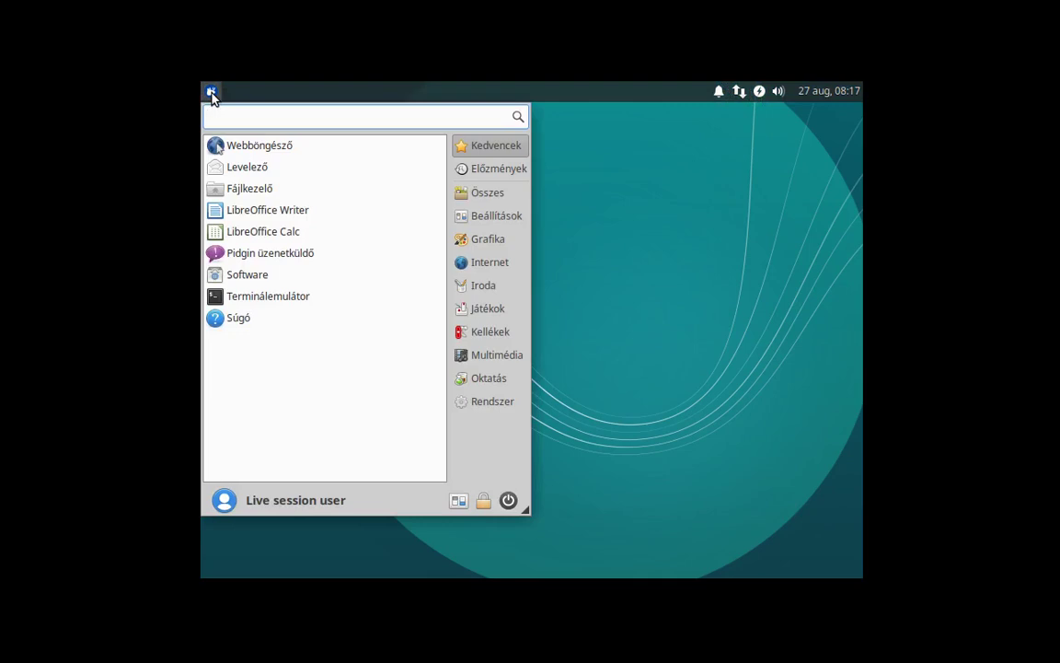
pyautogui.click(508, 502)
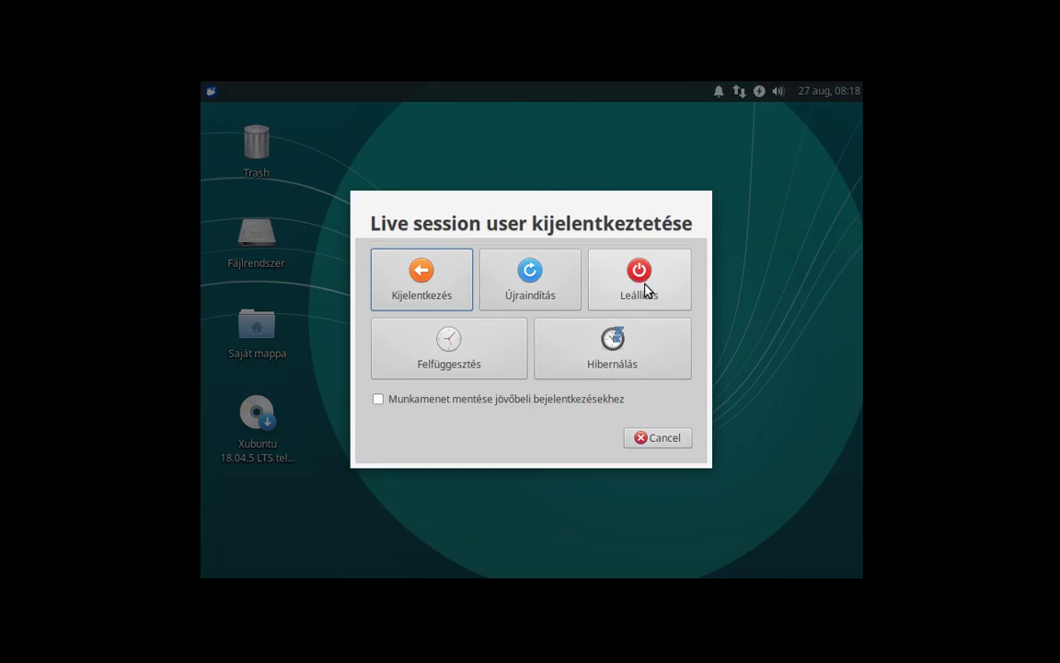
pyautogui.click(645, 291)
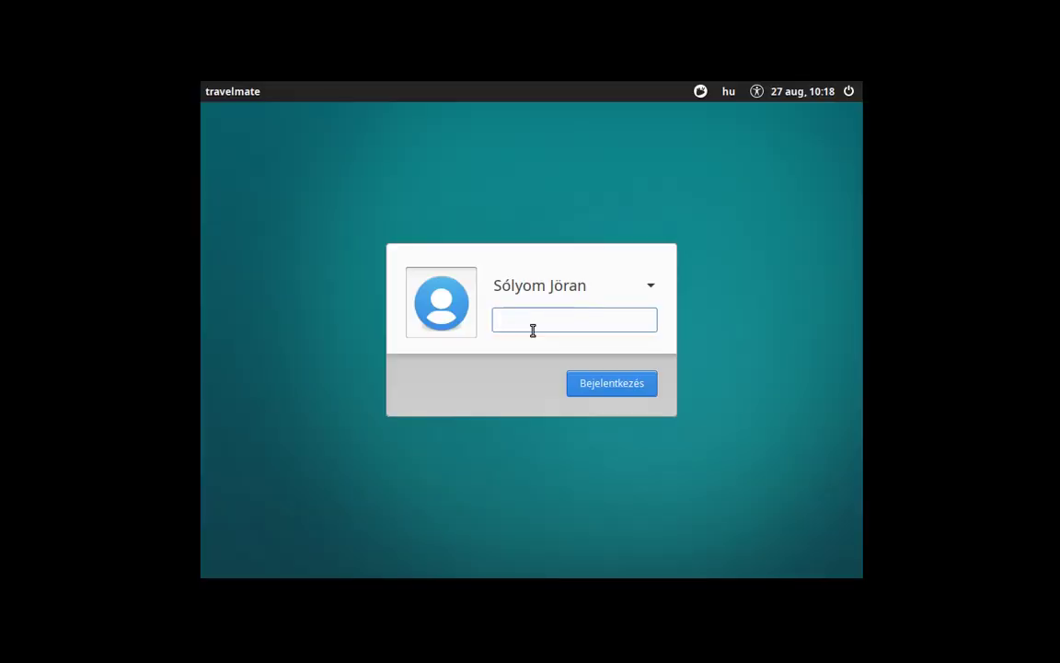
# Enter the account password at the LightDM greeter to log in to Xubuntu.
pyautogui.write('•••')
pyautogui.press('Return')
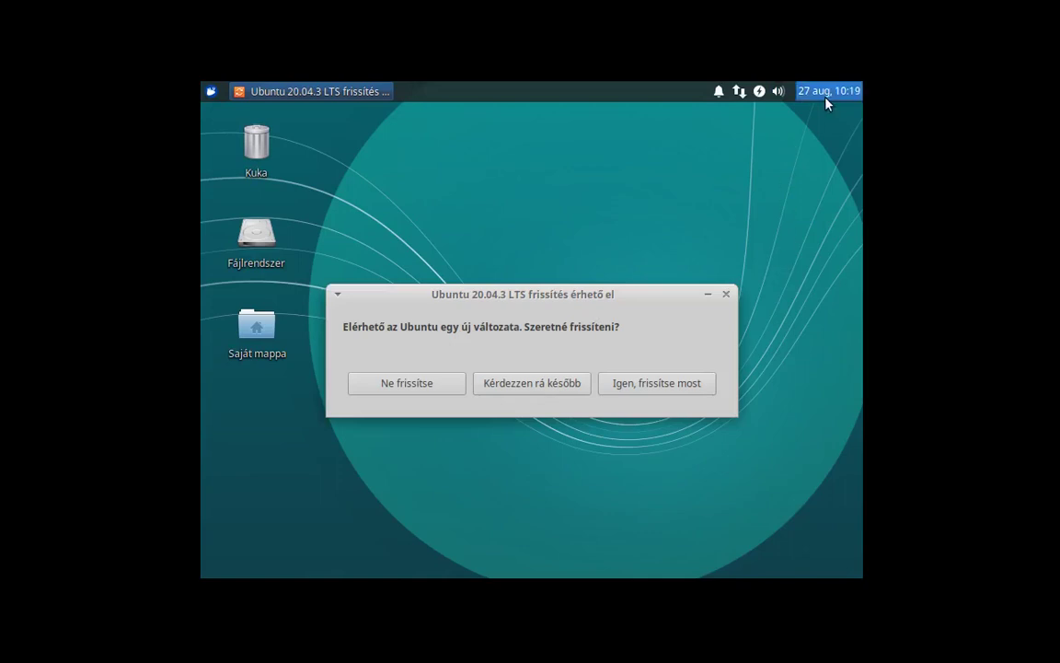
# Postpone the Ubuntu 20.04.3 upgrade offer and close the Frissítéskezelő software updates window.
pyautogui.moveTo(826, 103)
pyautogui.click(513, 390)
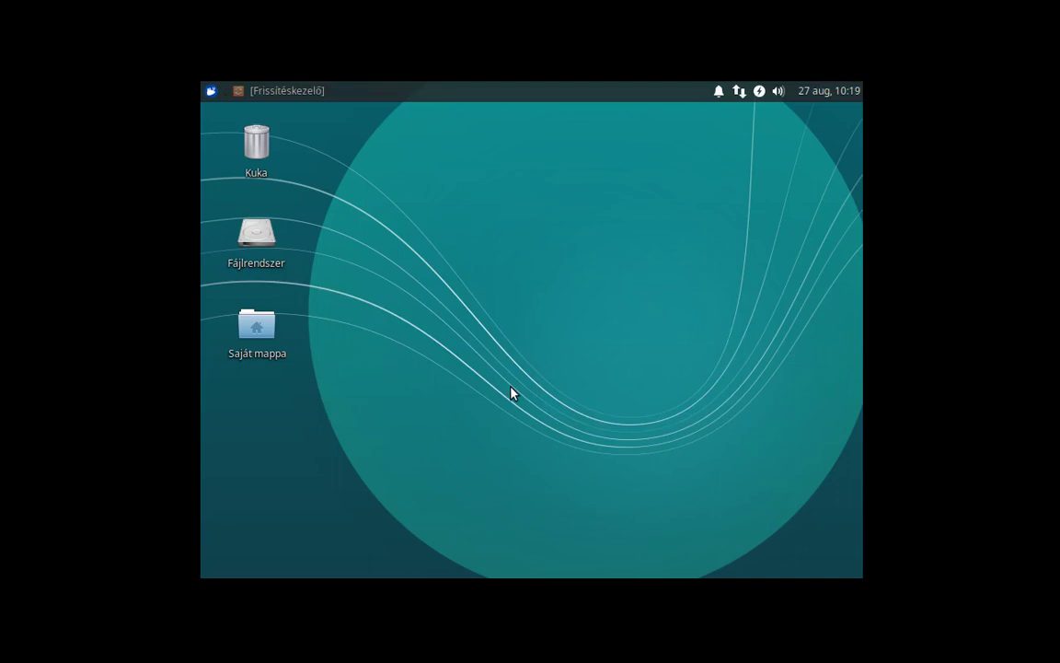
pyautogui.click(248, 93)
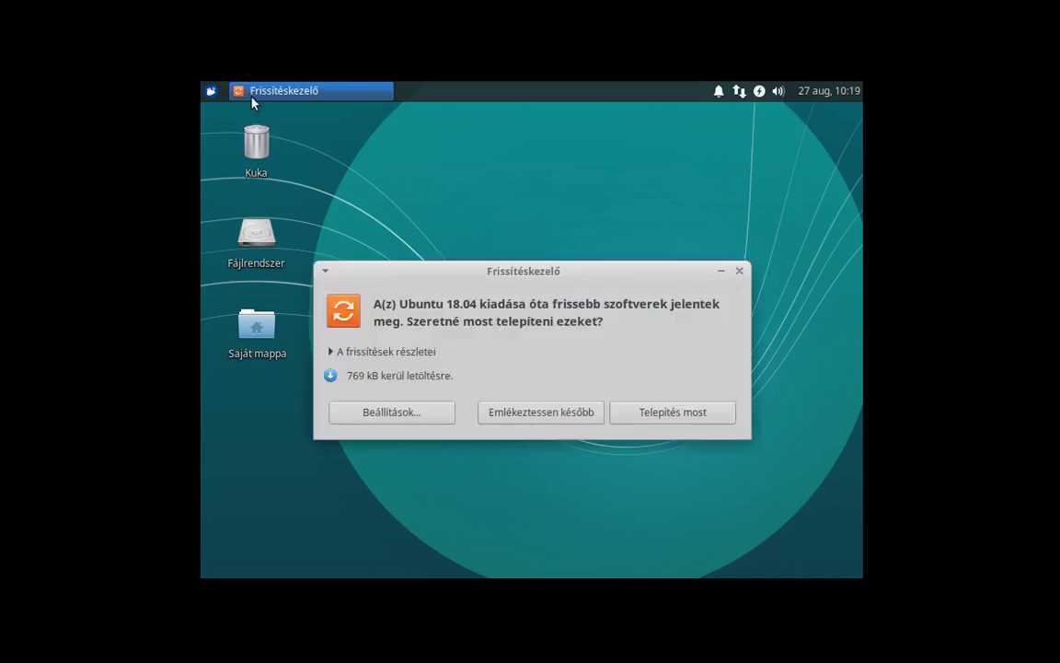
pyautogui.click(740, 272)
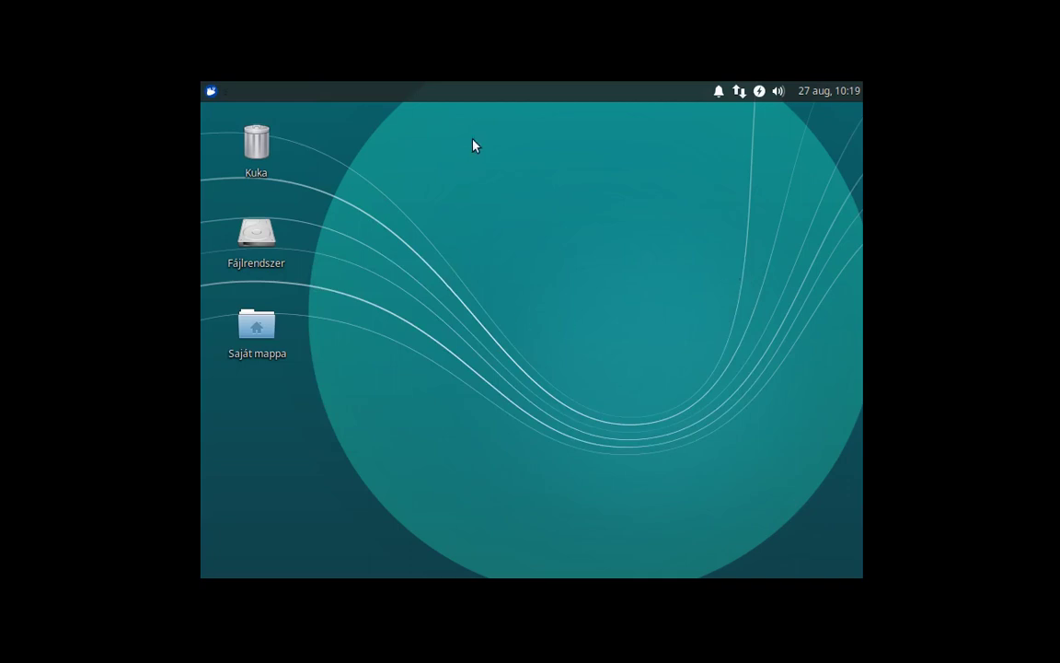
# Move the Xfce panel from the top to the bottom of the screen and lock it there.
pyautogui.rightClick(487, 98)
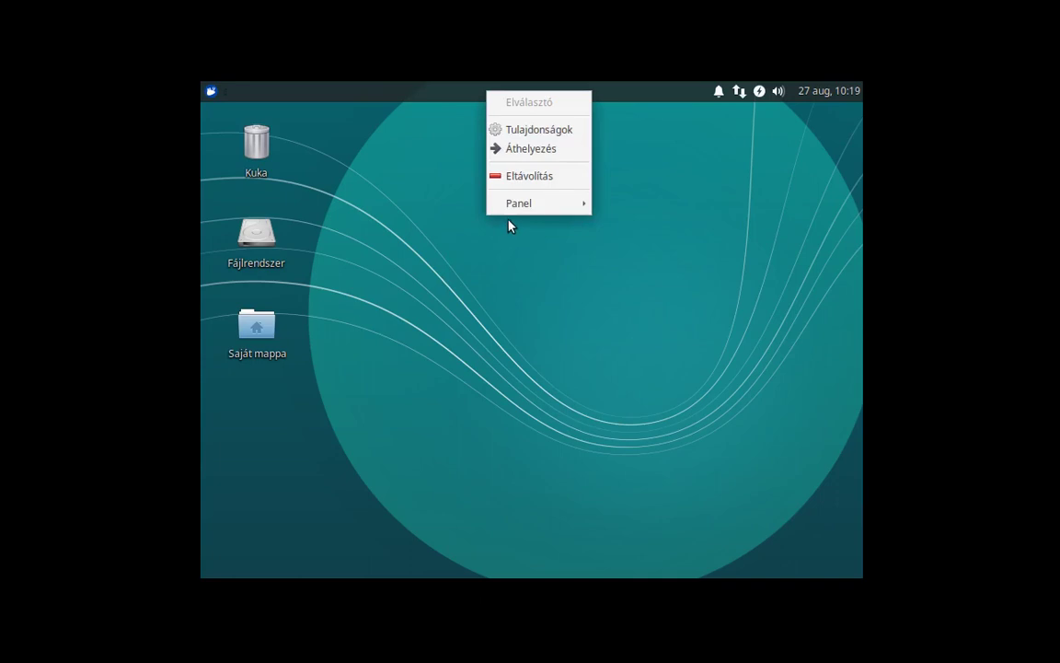
pyautogui.moveTo(516, 211)
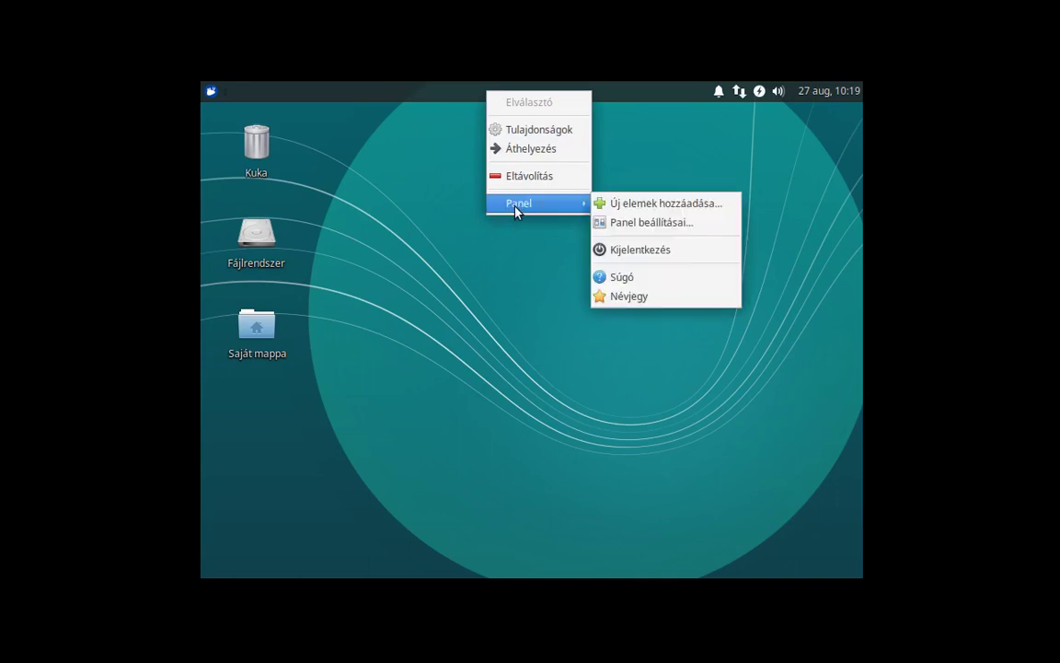
pyautogui.click(650, 224)
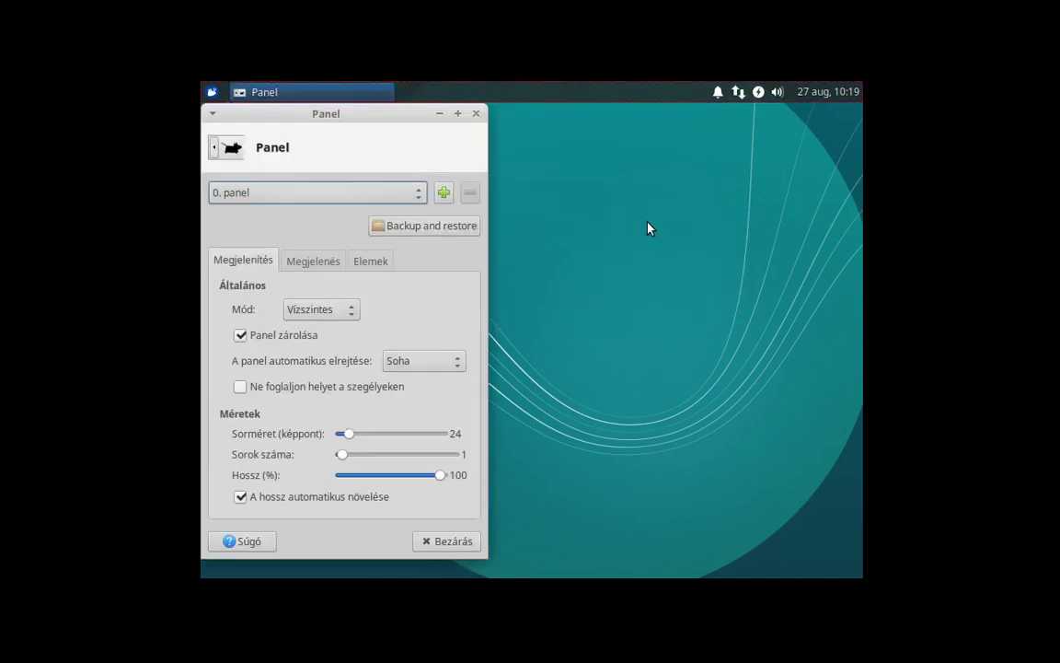
pyautogui.click(245, 339)
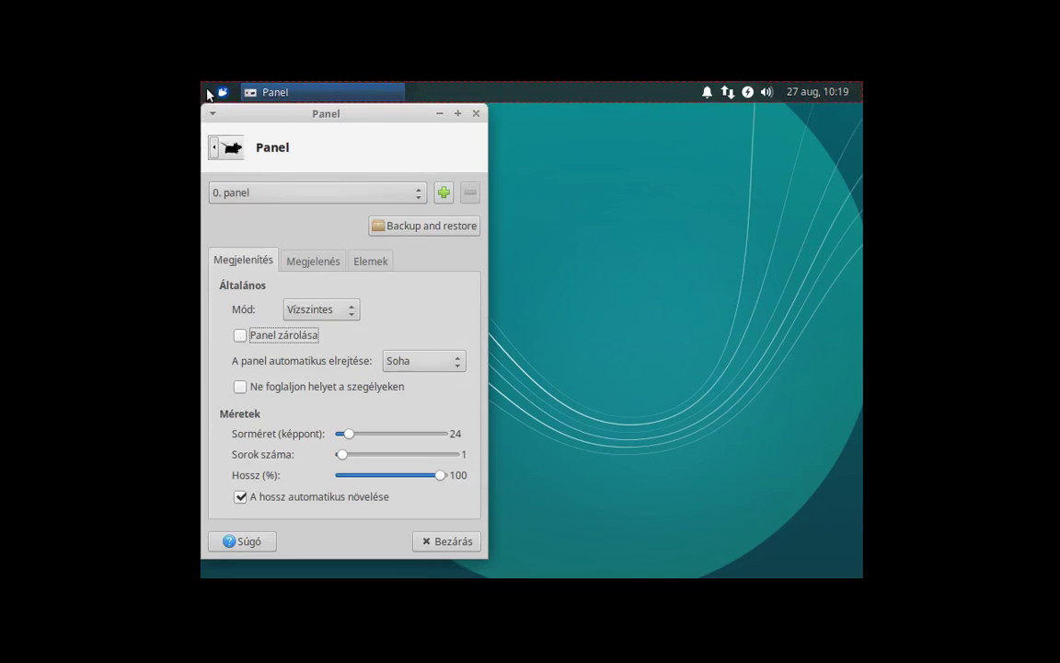
pyautogui.moveTo(209, 93); pyautogui.dragTo(212, 568)
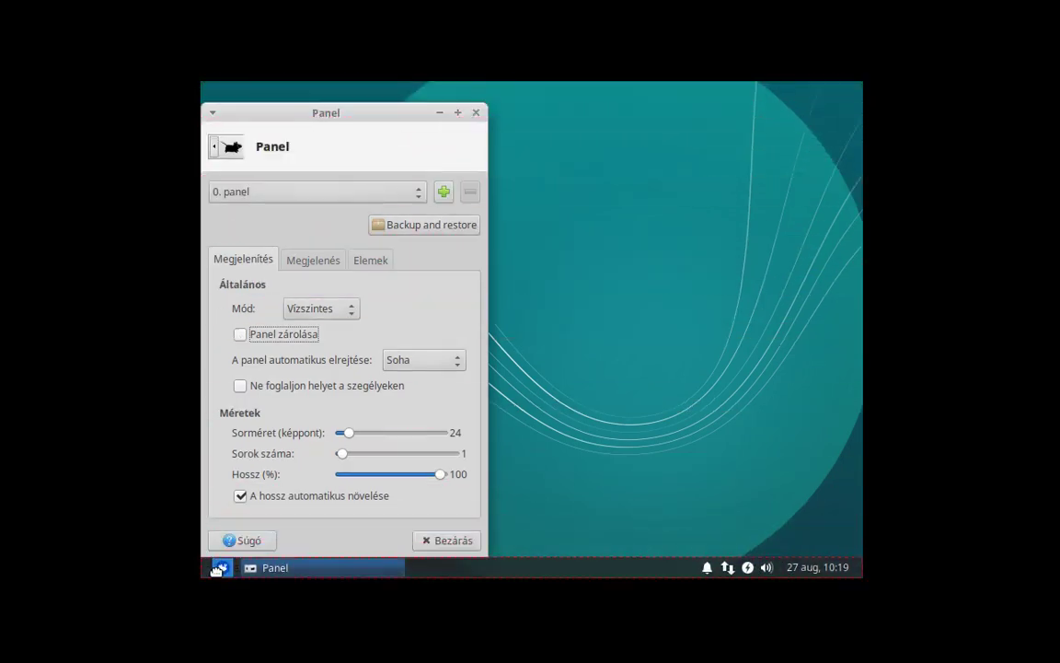
pyautogui.click(240, 334)
pyautogui.click(476, 113)
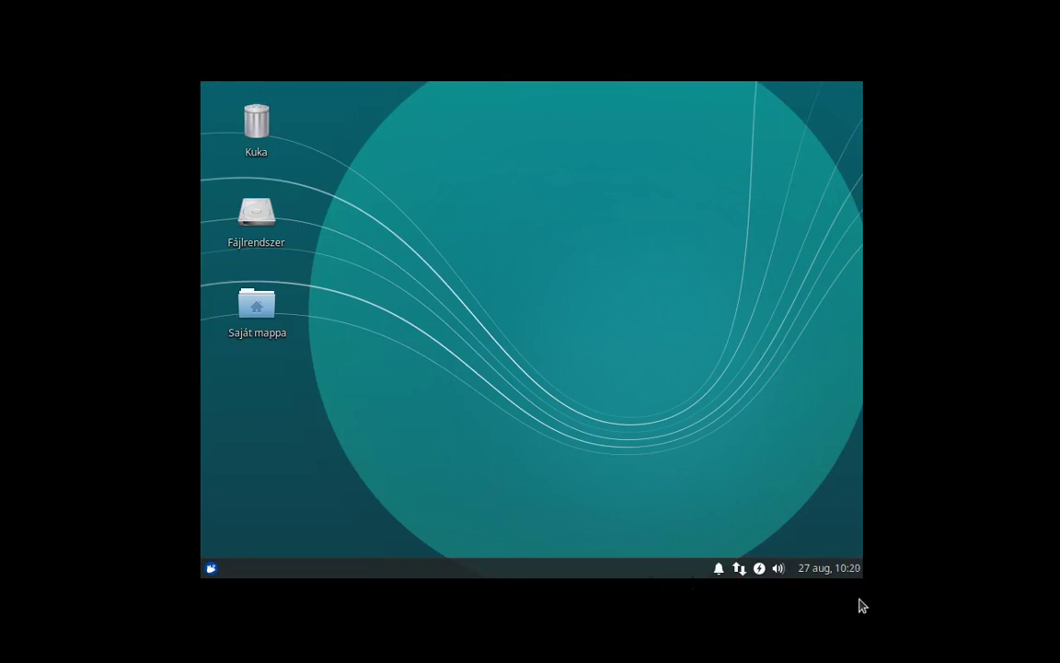
pyautogui.click(739, 568)
# Make the Whisker applications menu narrower.
pyautogui.click(211, 567)
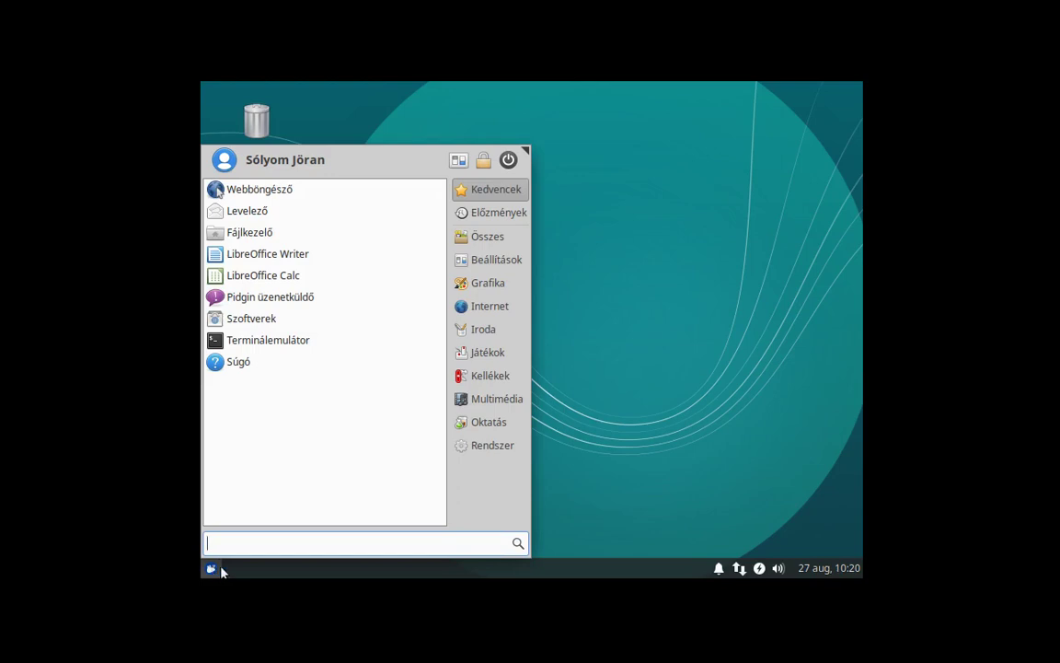
pyautogui.moveTo(530, 155); pyautogui.dragTo(440, 150)
pyautogui.click(608, 223)
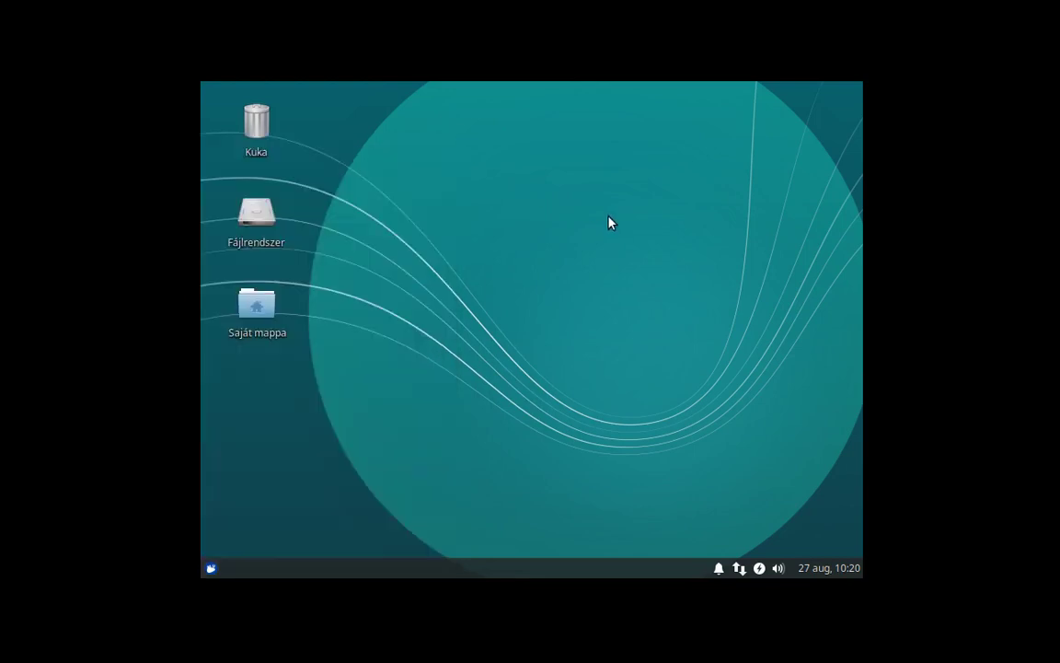
pyautogui.rightClick(585, 247)
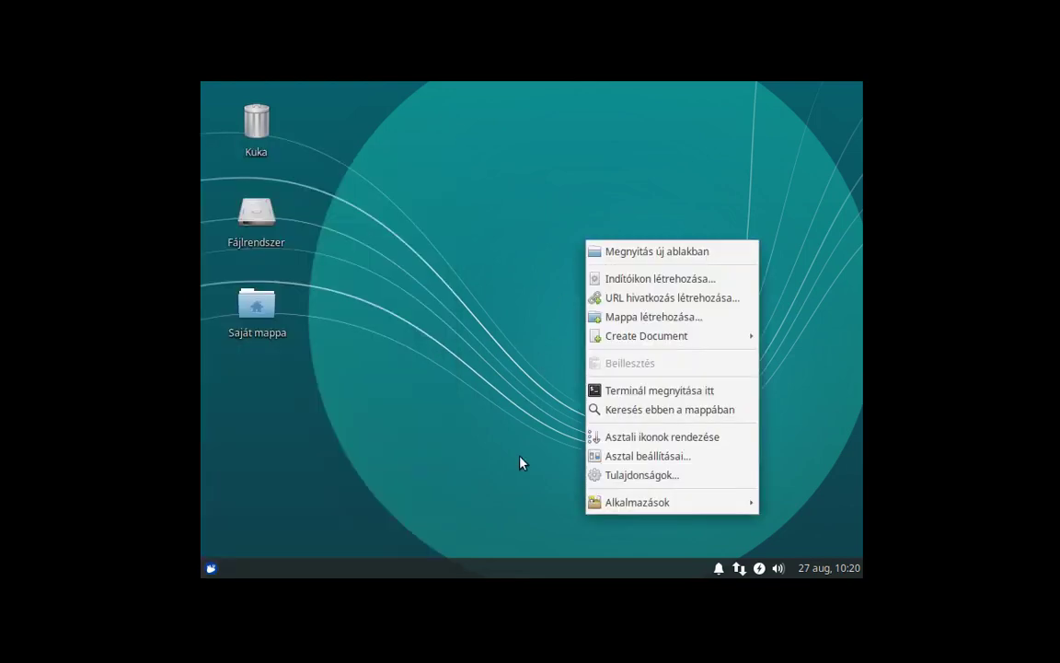
pyautogui.click(473, 480)
# In Kijelző display settings, set the resolution to 1280x800, apply it and close the window.
pyautogui.click(210, 568)
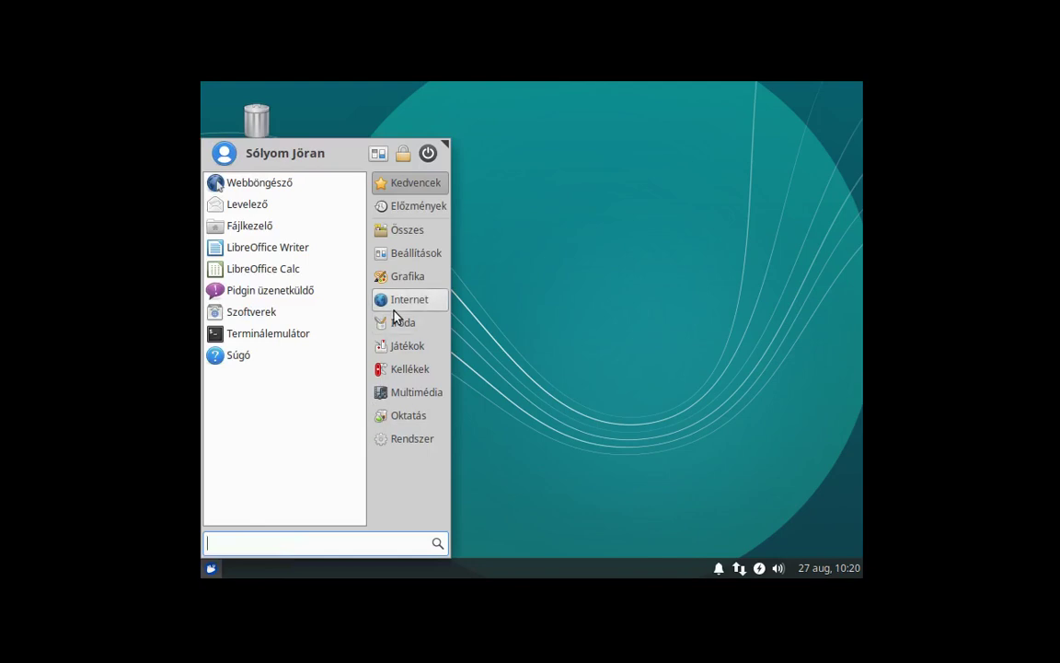
pyautogui.click(378, 155)
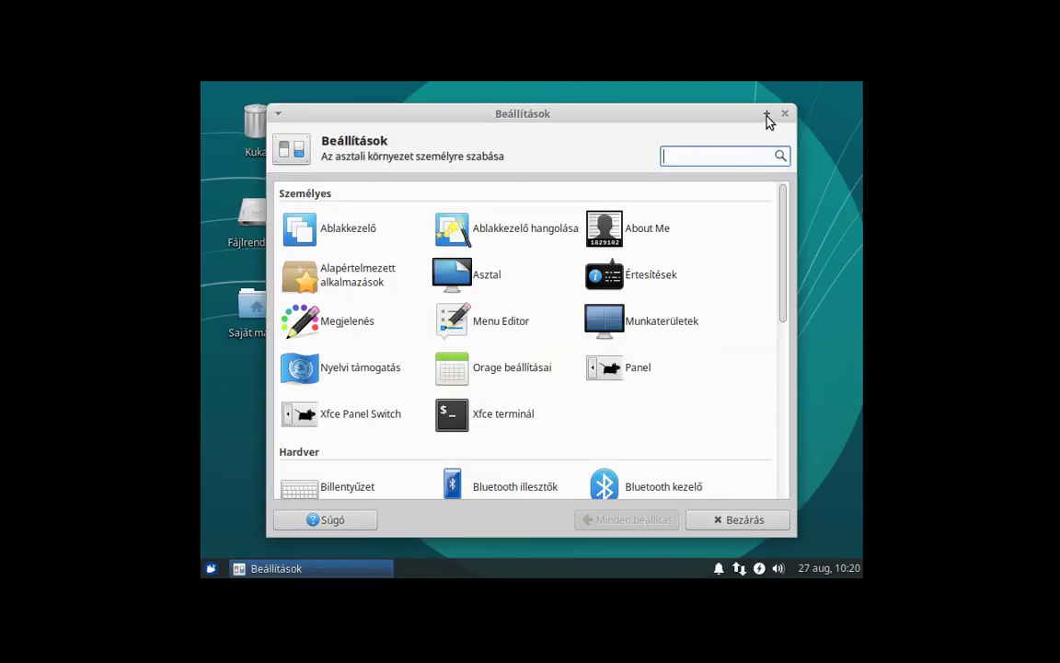
pyautogui.scroll(-4, 560, 362)
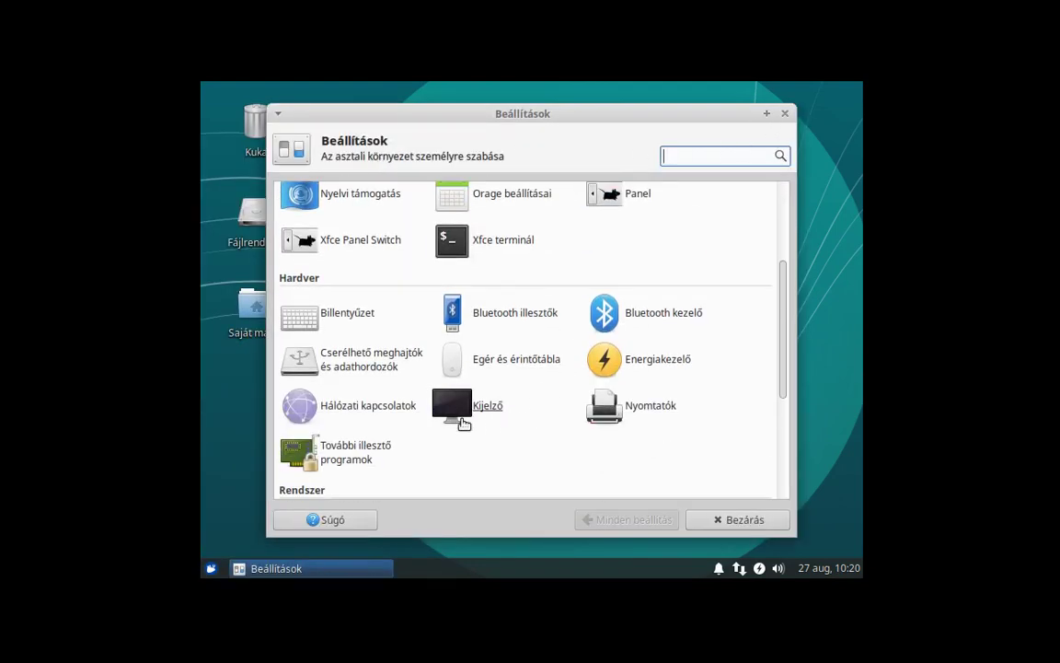
pyautogui.click(462, 413)
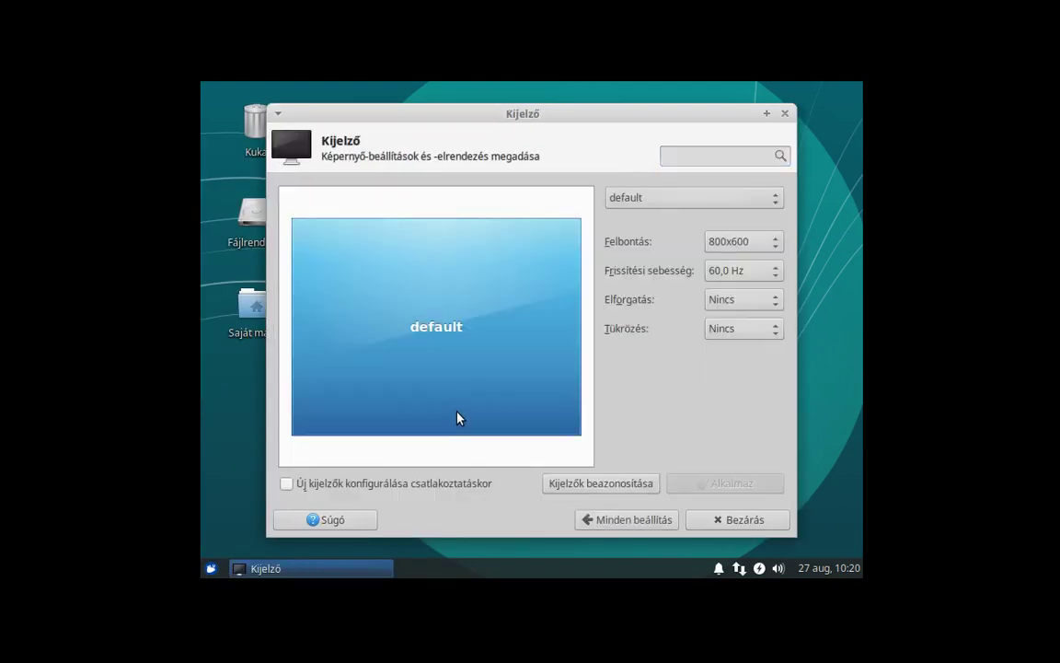
pyautogui.click(724, 242)
pyautogui.scroll(-5, 745, 511)
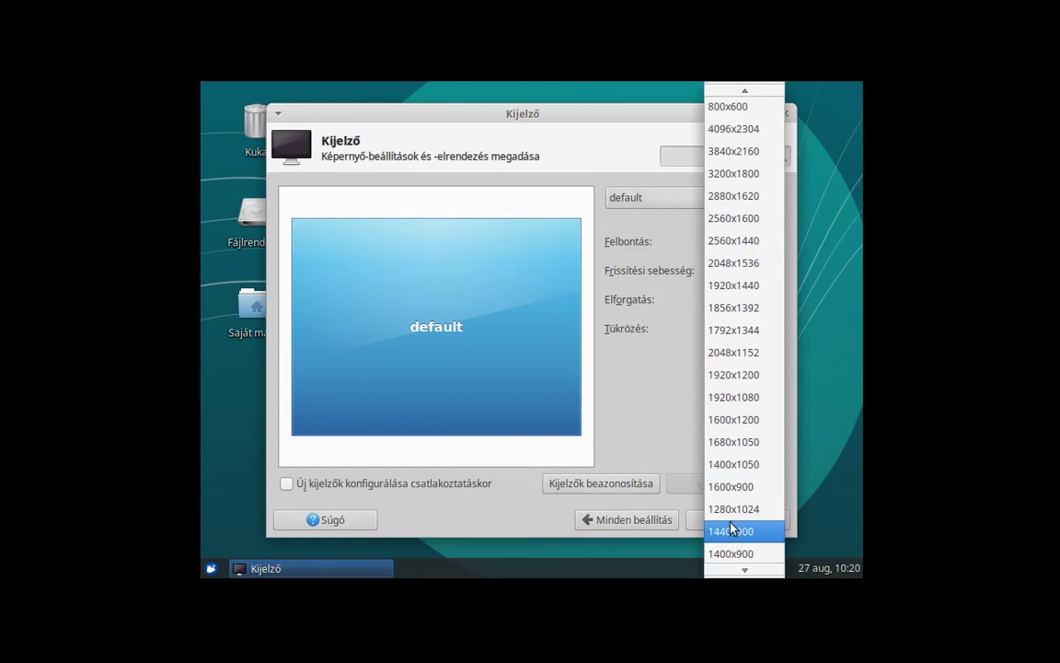
pyautogui.scroll(-4, 741, 460)
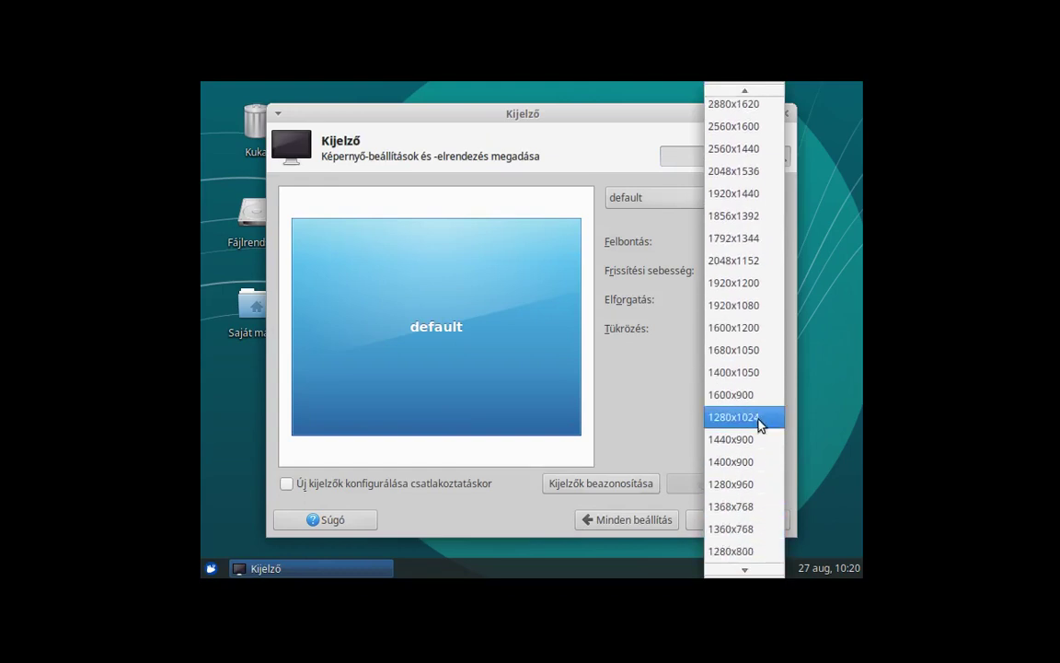
pyautogui.scroll(-2, 745, 501)
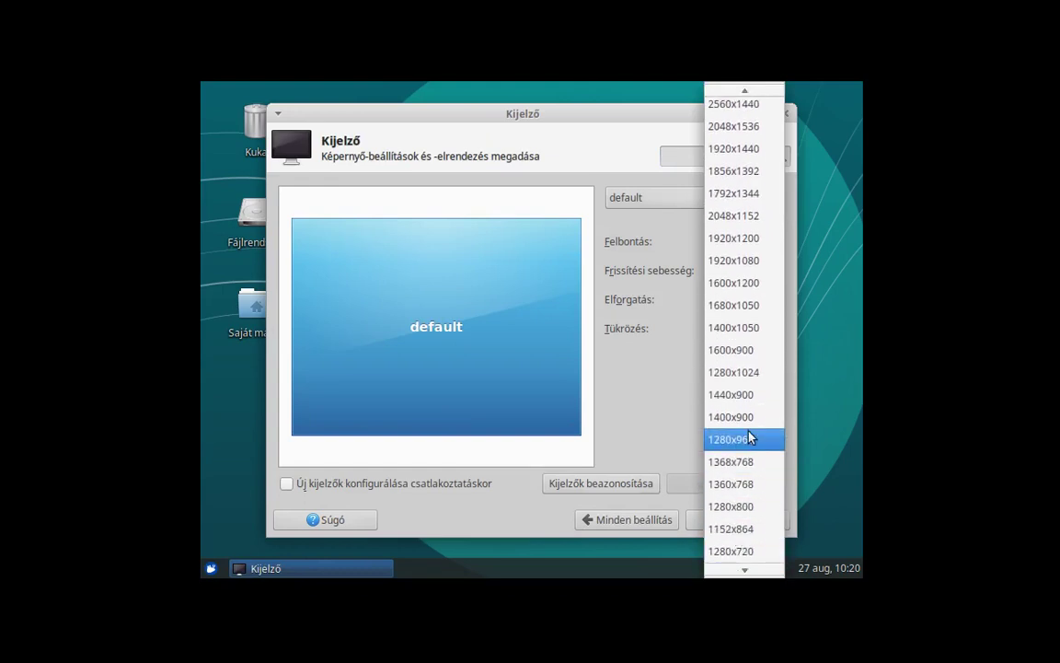
pyautogui.click(729, 507)
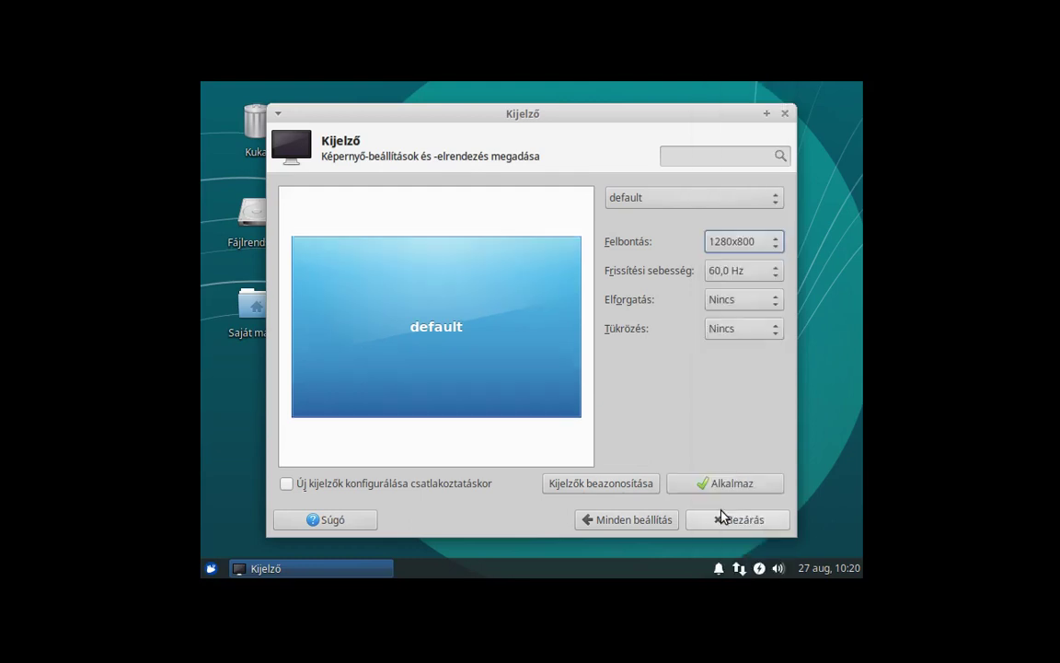
pyautogui.click(718, 485)
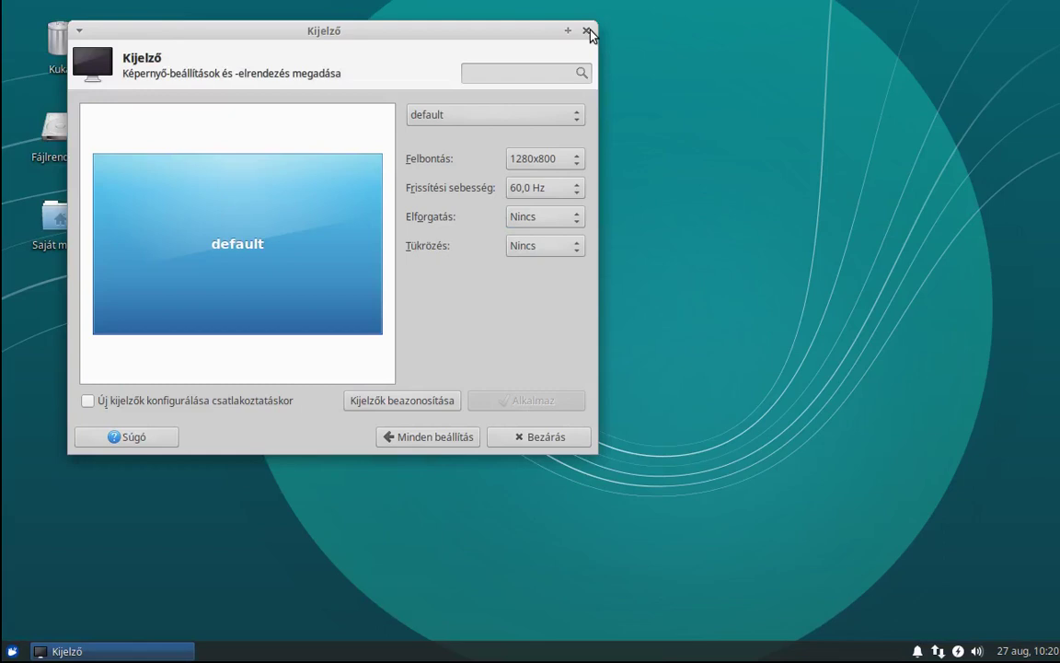
pyautogui.click(521, 443)
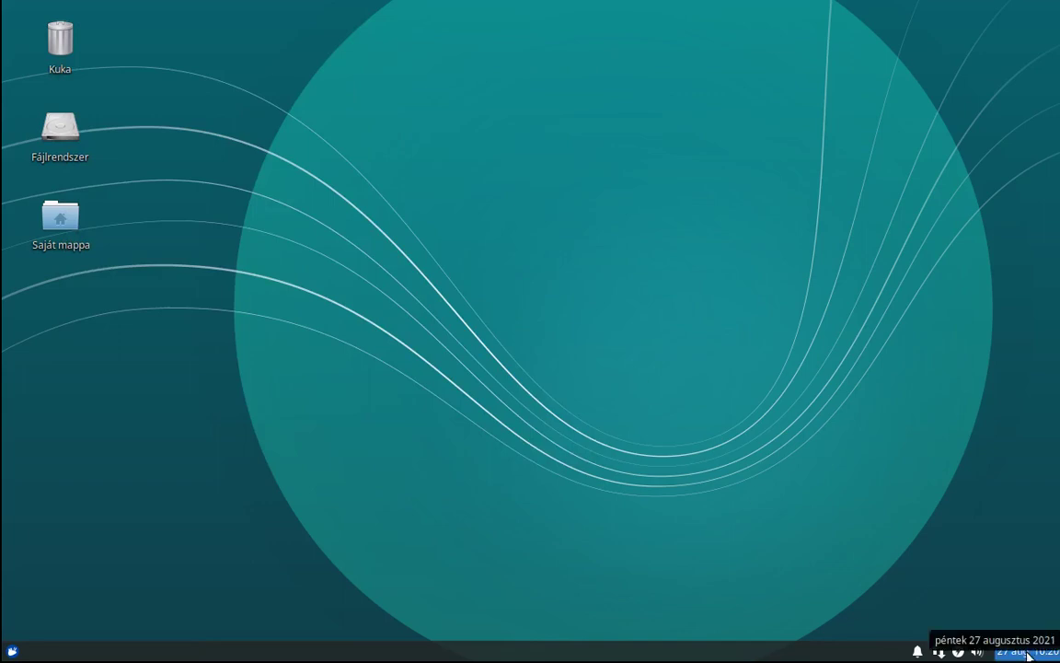
# In the clock properties, replace the custom time format with %H:%M:%S.
pyautogui.rightClick(1029, 654)
pyautogui.moveTo(957, 643)
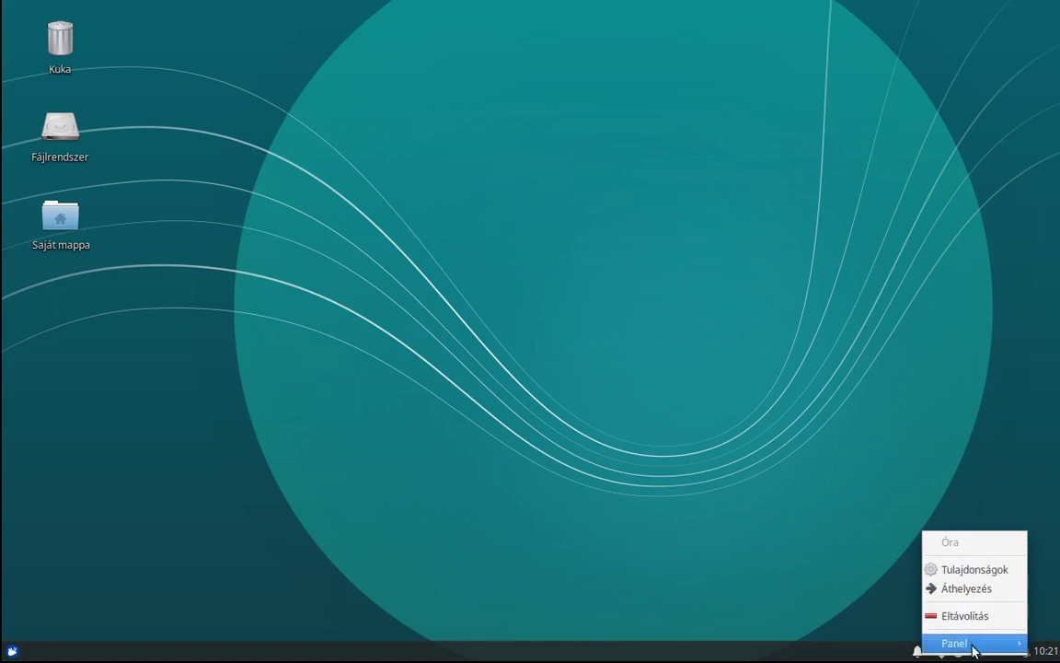
pyautogui.click(783, 504)
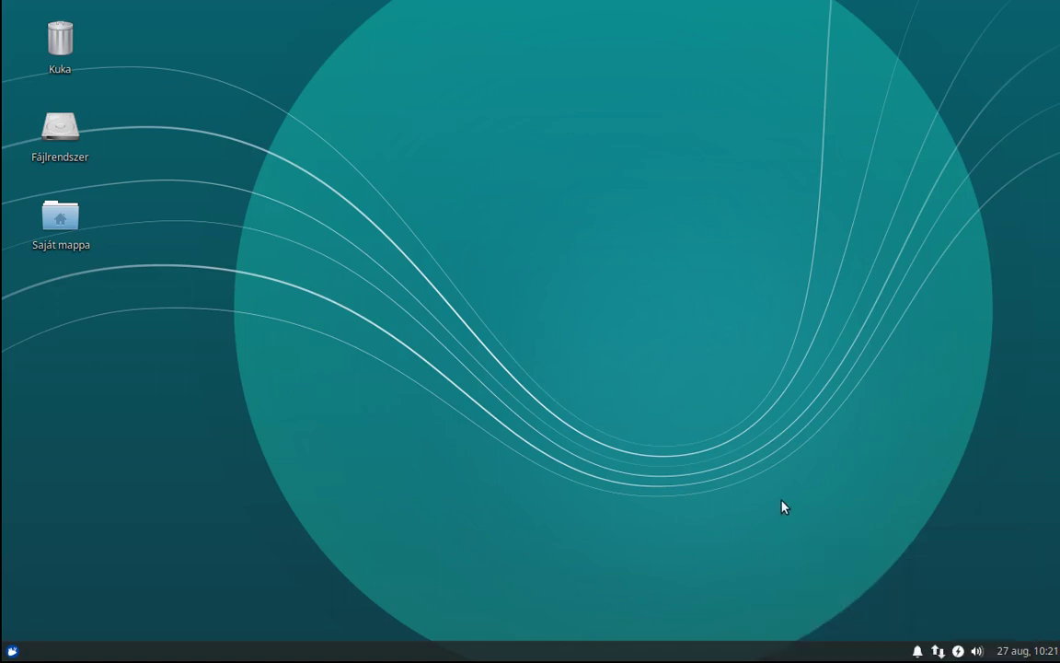
pyautogui.rightClick(1026, 651)
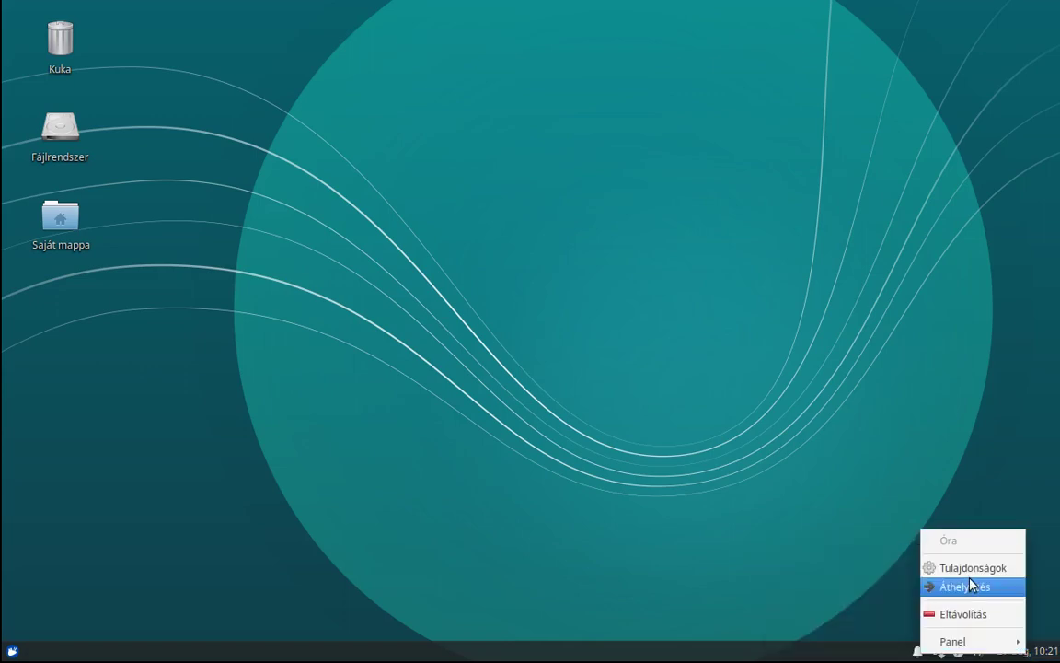
pyautogui.click(973, 569)
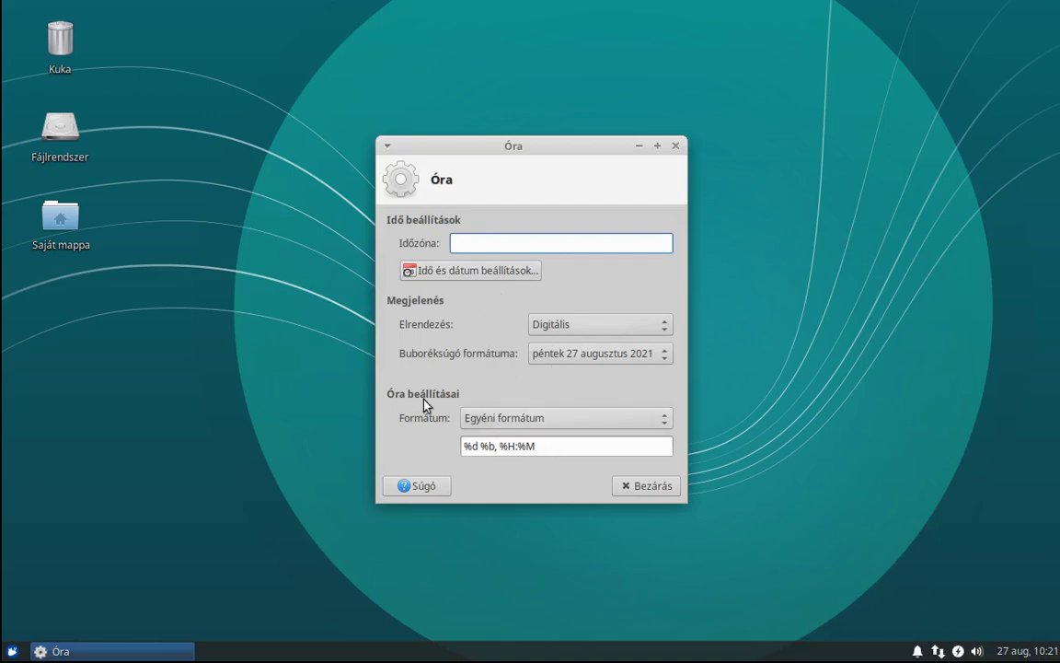
pyautogui.moveTo(563, 448); pyautogui.dragTo(386, 442)
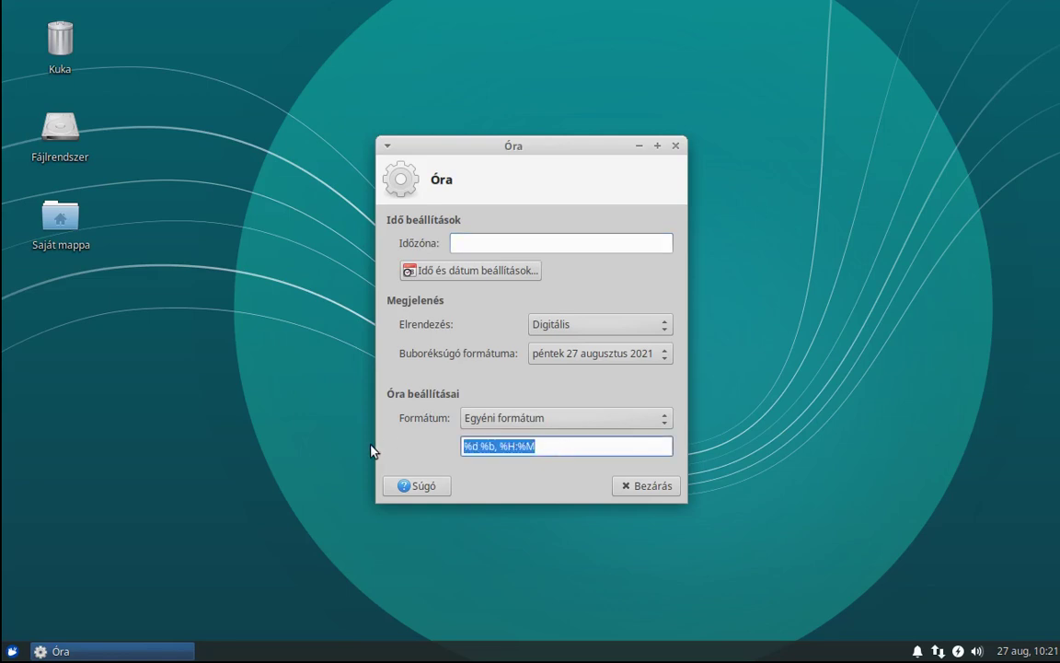
pyautogui.write('%H')
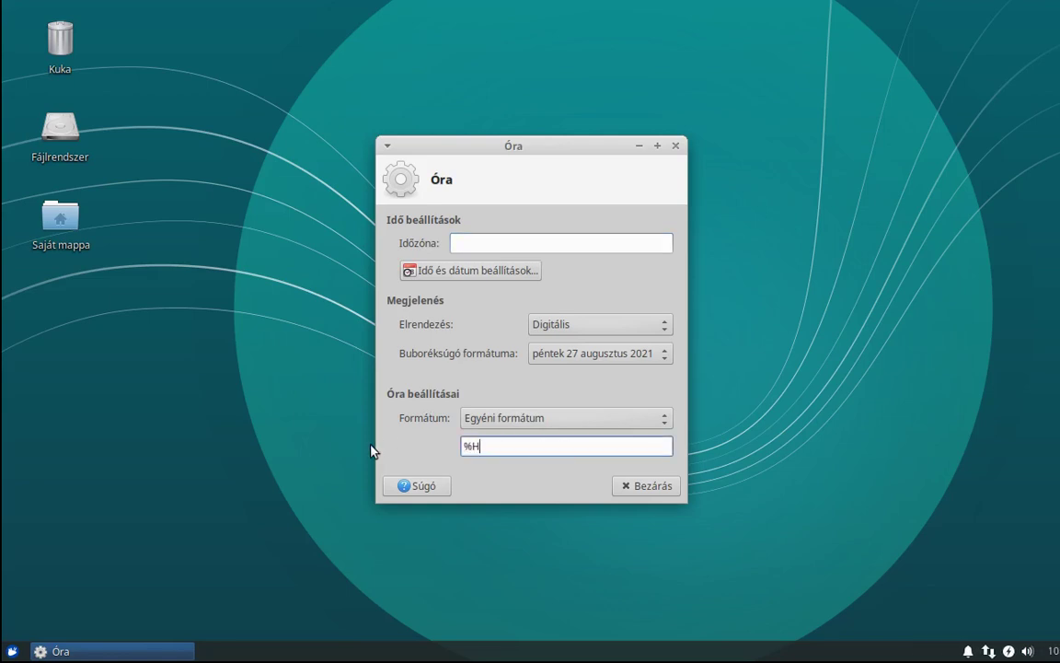
pyautogui.write(':')
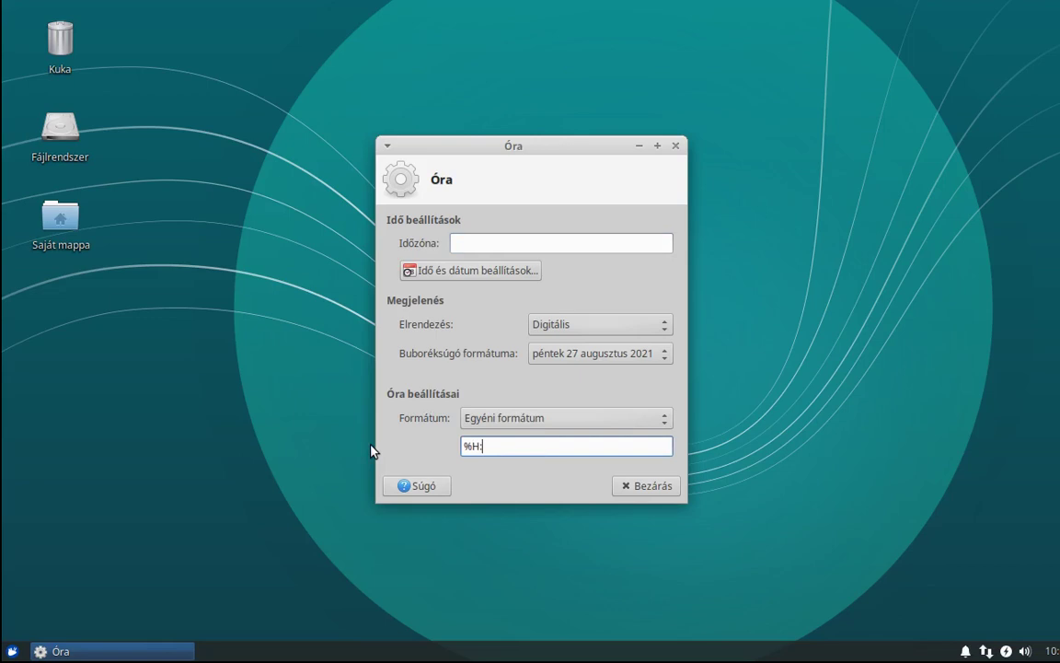
pyautogui.write('%M:%S')
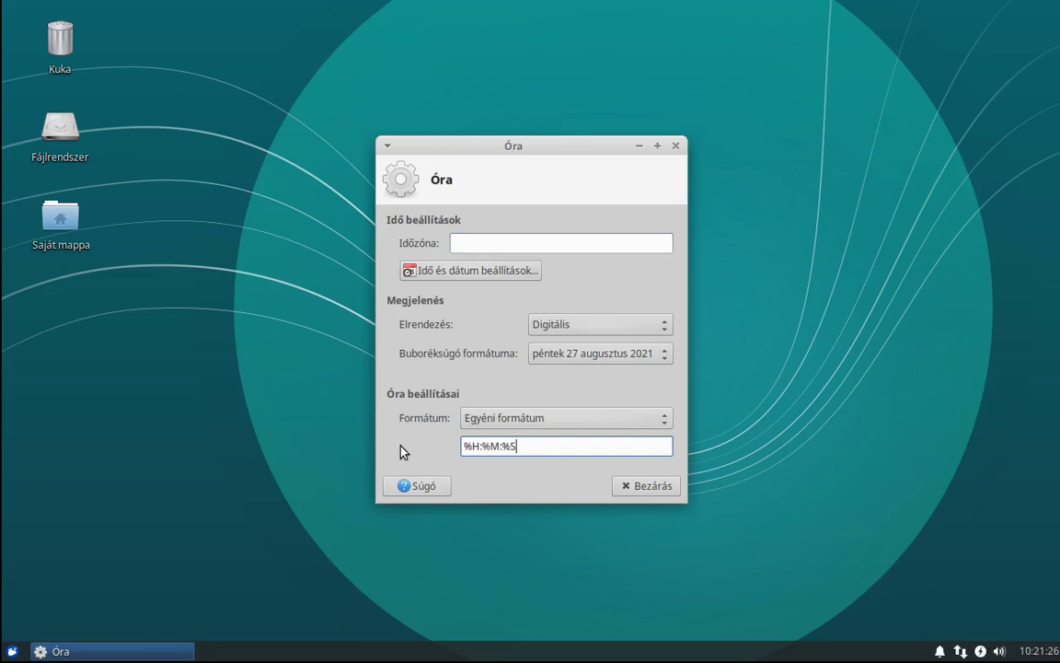
pyautogui.press('Tab')
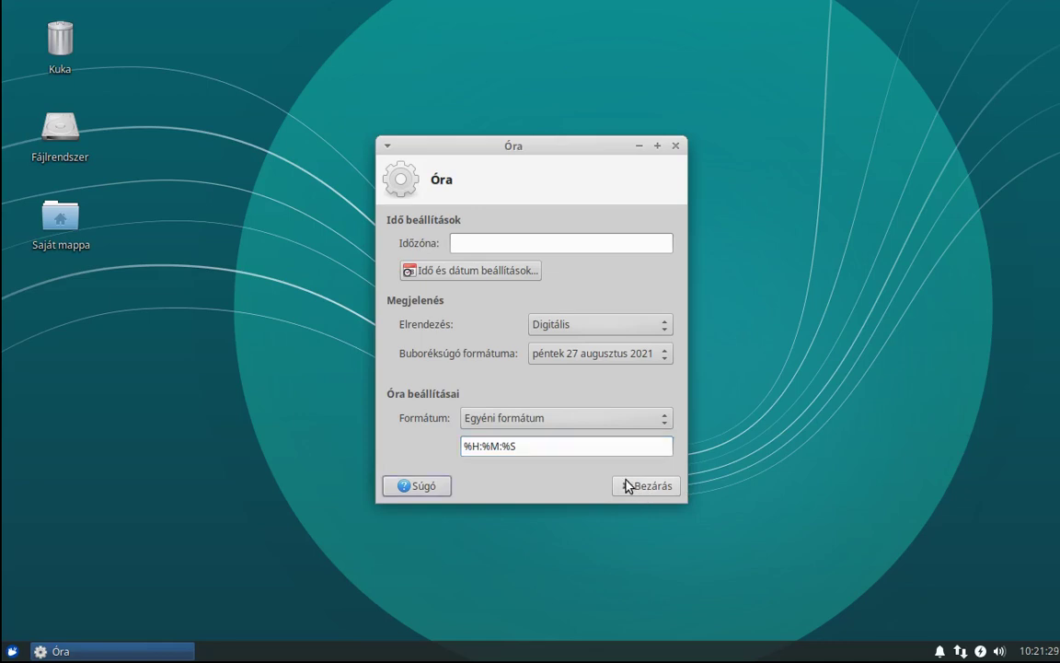
# Add bar characters at both ends so the format reads | %H:%M:%S |.
pyautogui.click(540, 448)
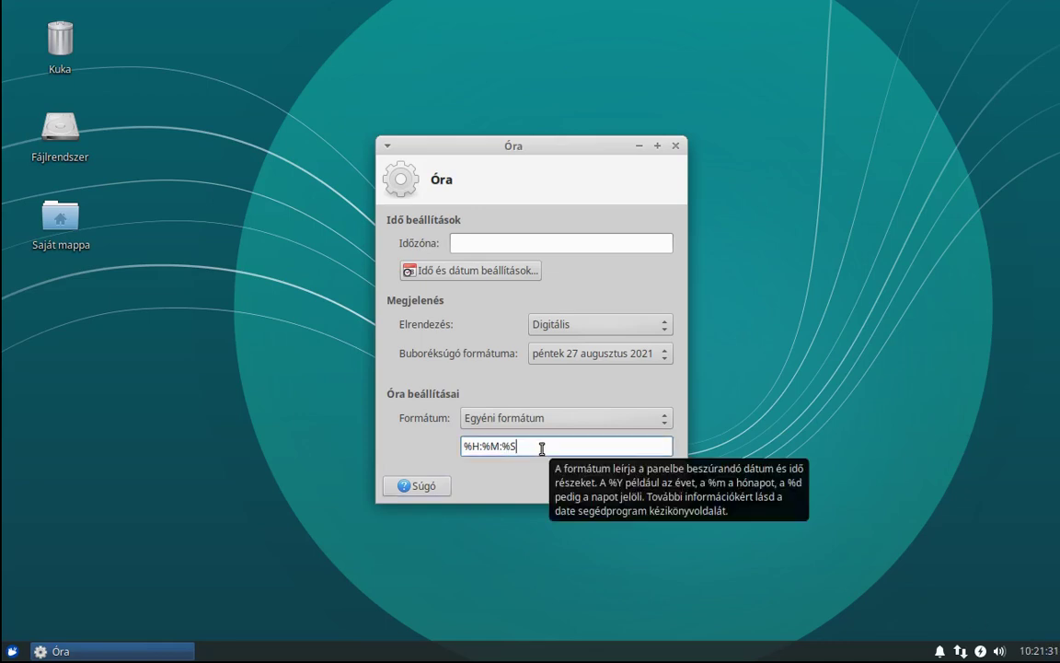
pyautogui.press('Home')
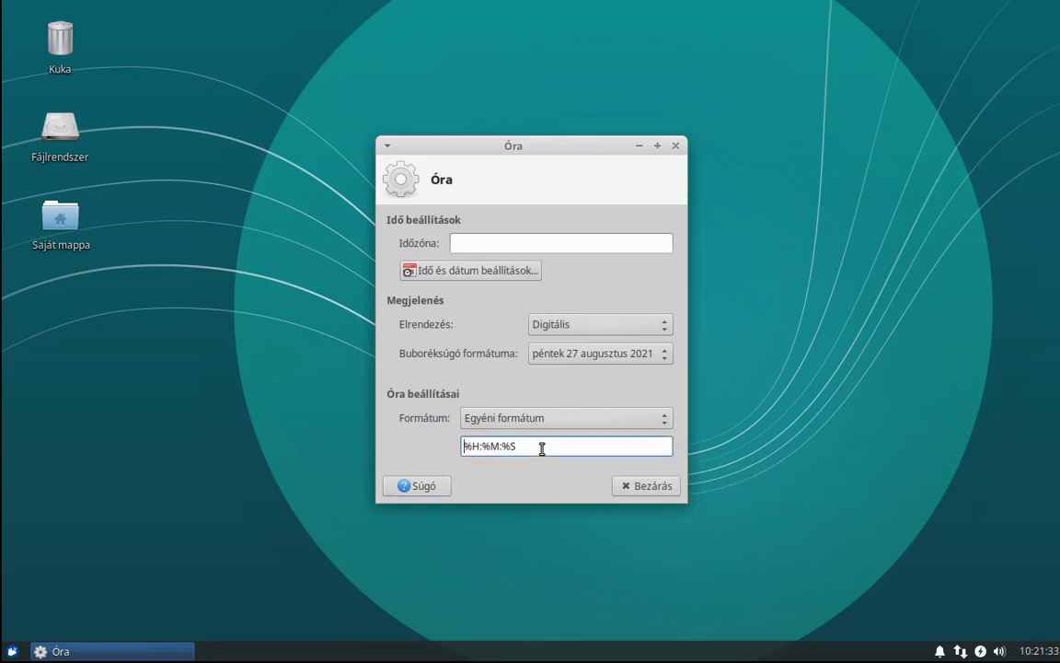
pyautogui.write('|')
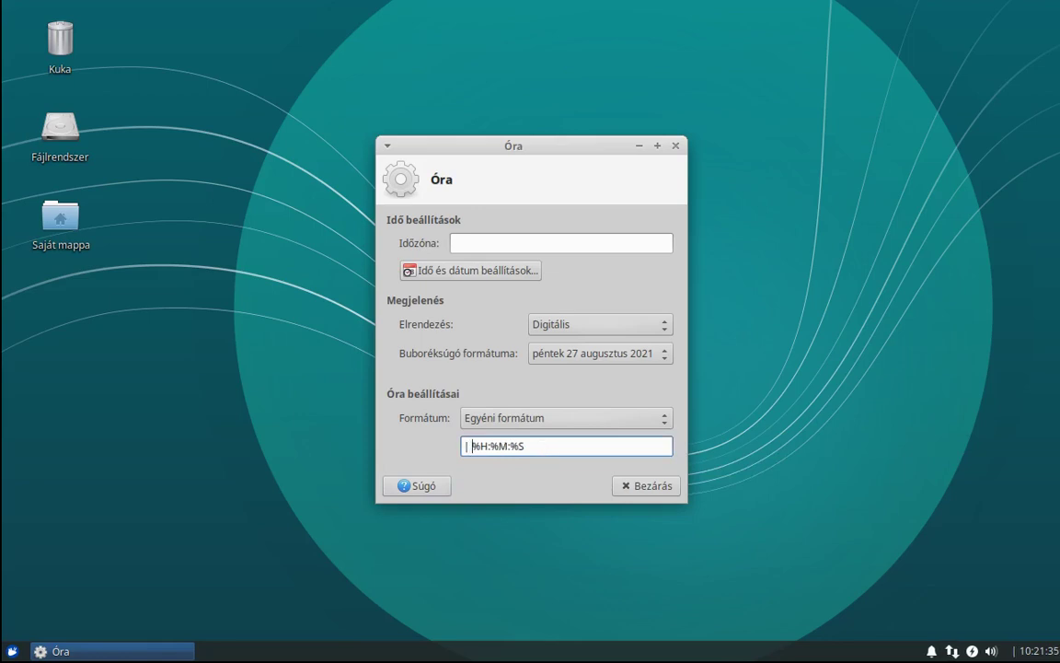
pyautogui.press('End')
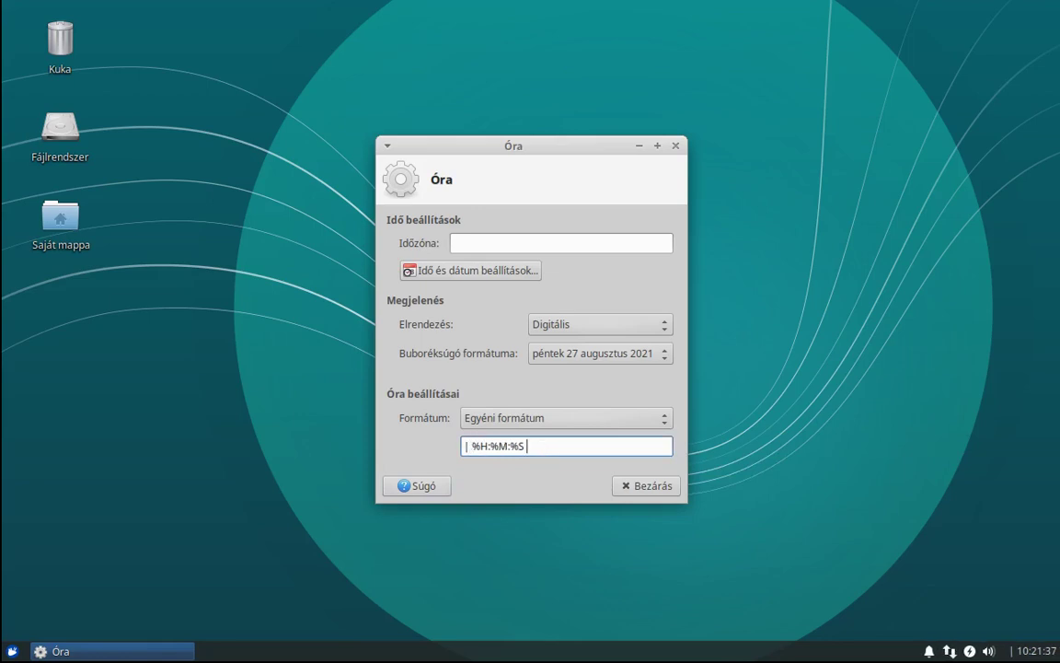
pyautogui.write('|')
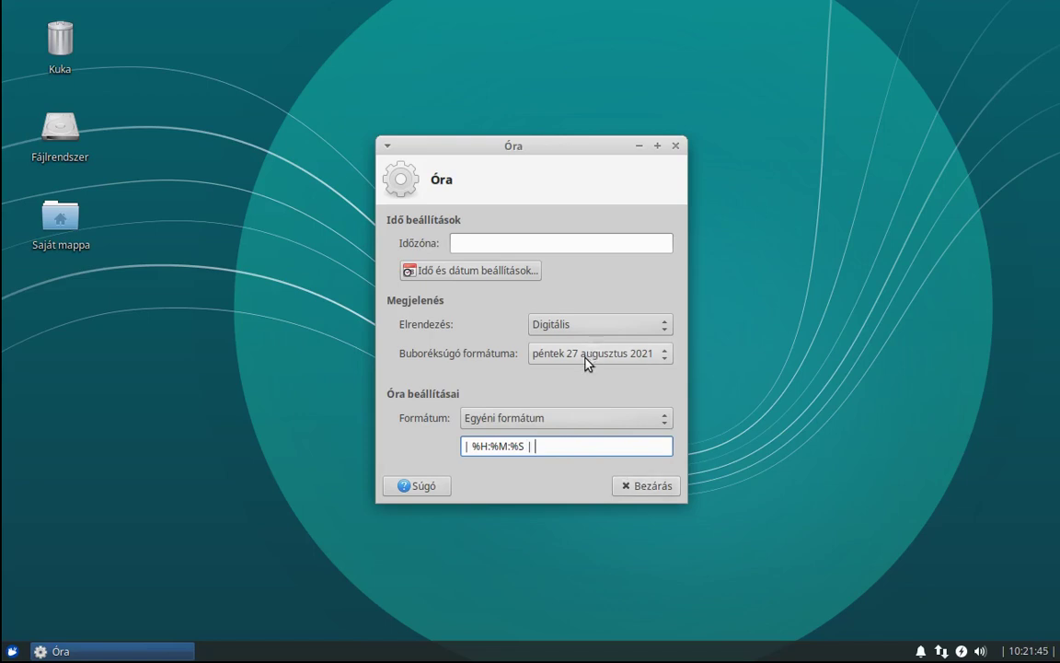
# Reopen the clock properties and switch the tooltip date format to Custom Format.
pyautogui.click(656, 488)
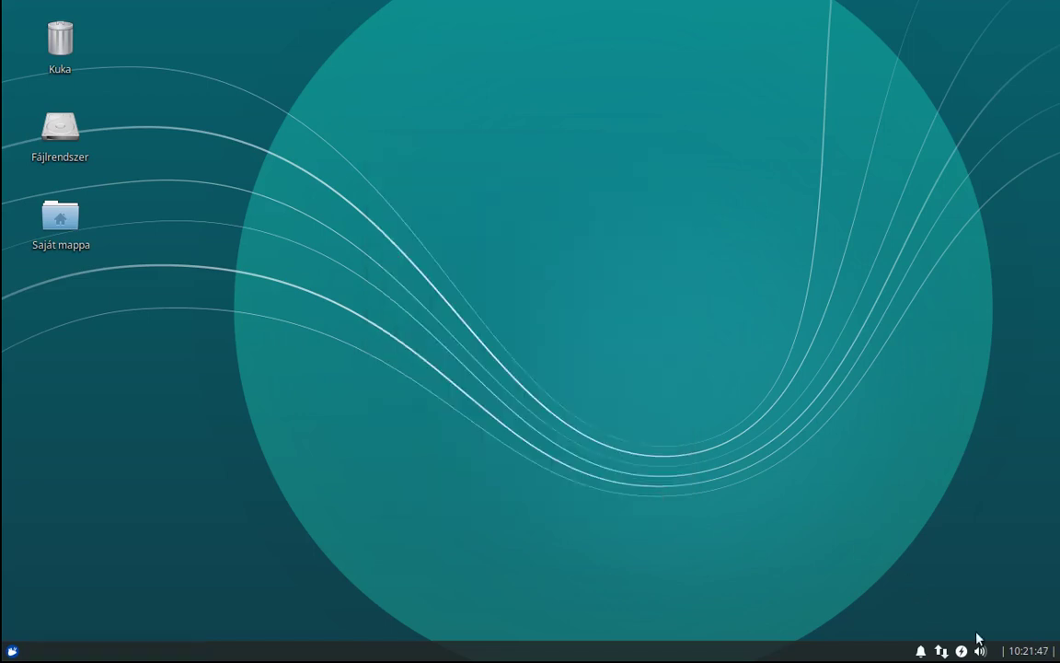
pyautogui.moveTo(1027, 649)
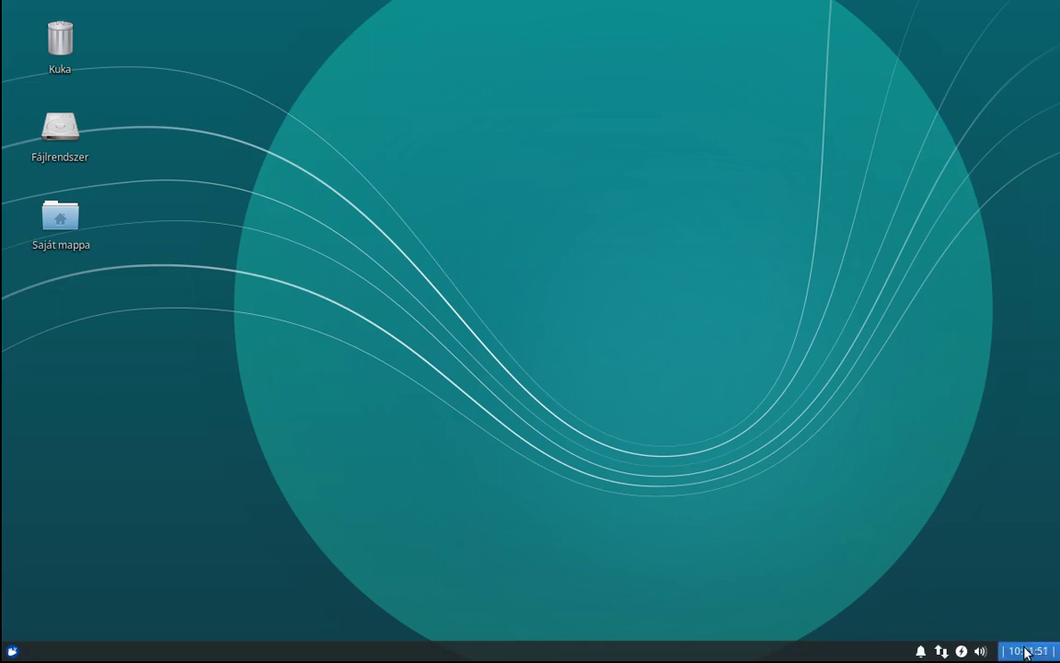
pyautogui.rightClick(1027, 650)
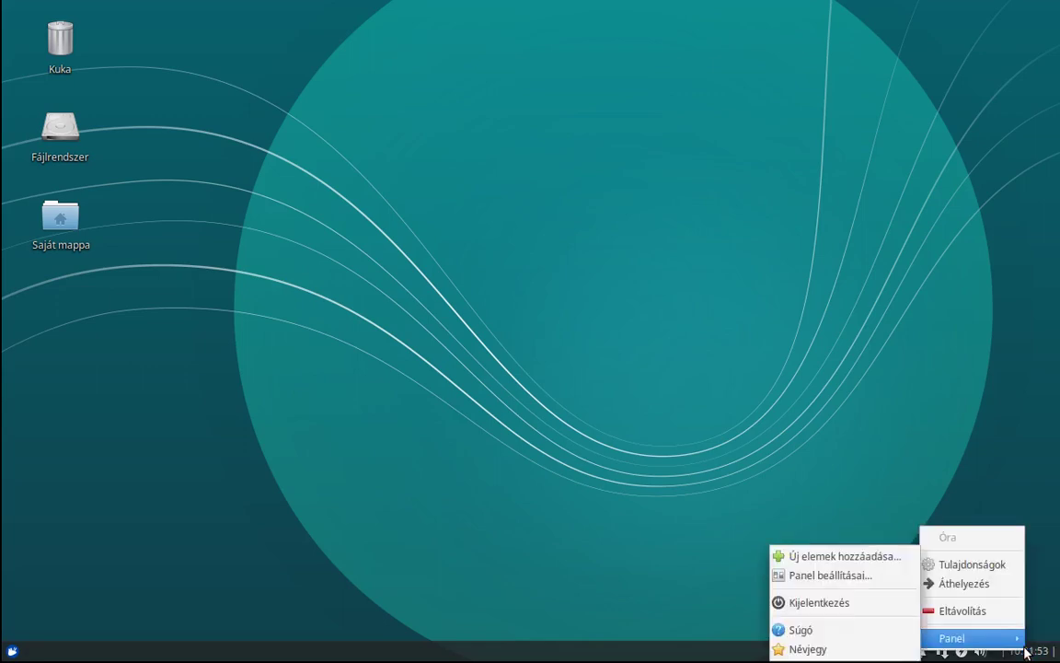
pyautogui.click(972, 564)
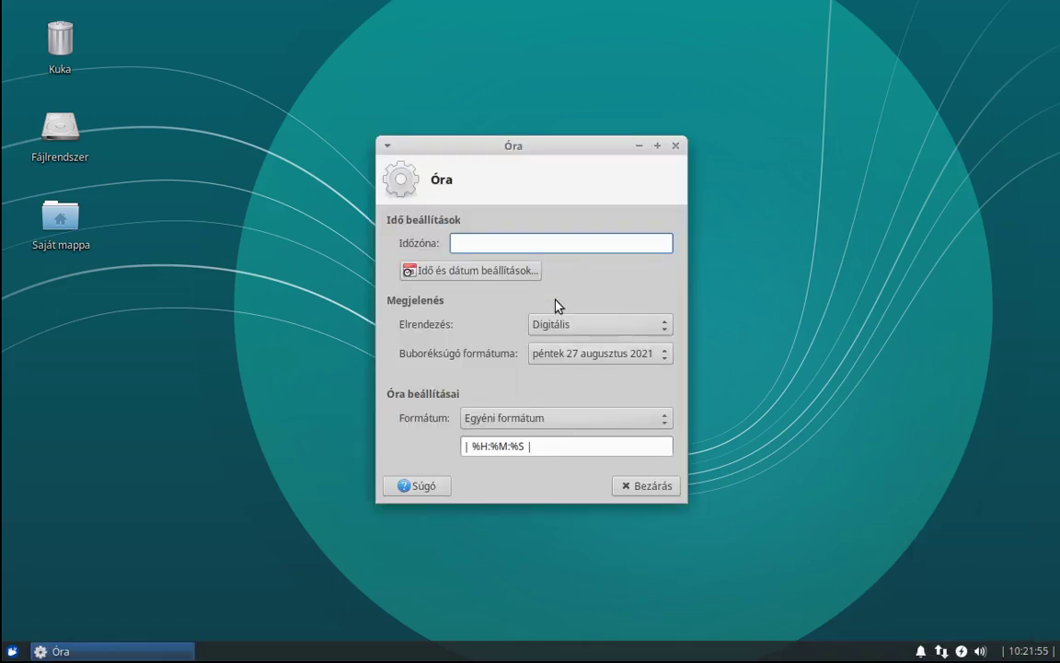
pyautogui.click(570, 355)
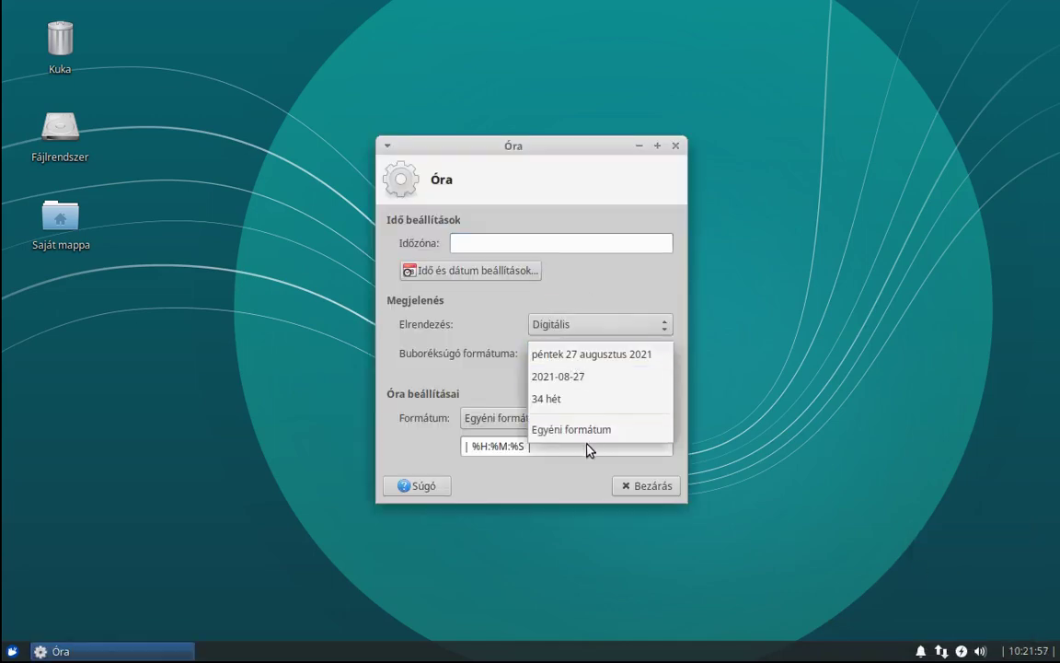
pyautogui.click(554, 429)
# Edit the custom tooltip format to %Y.%m.%d (%A) %B.
pyautogui.click(626, 385)
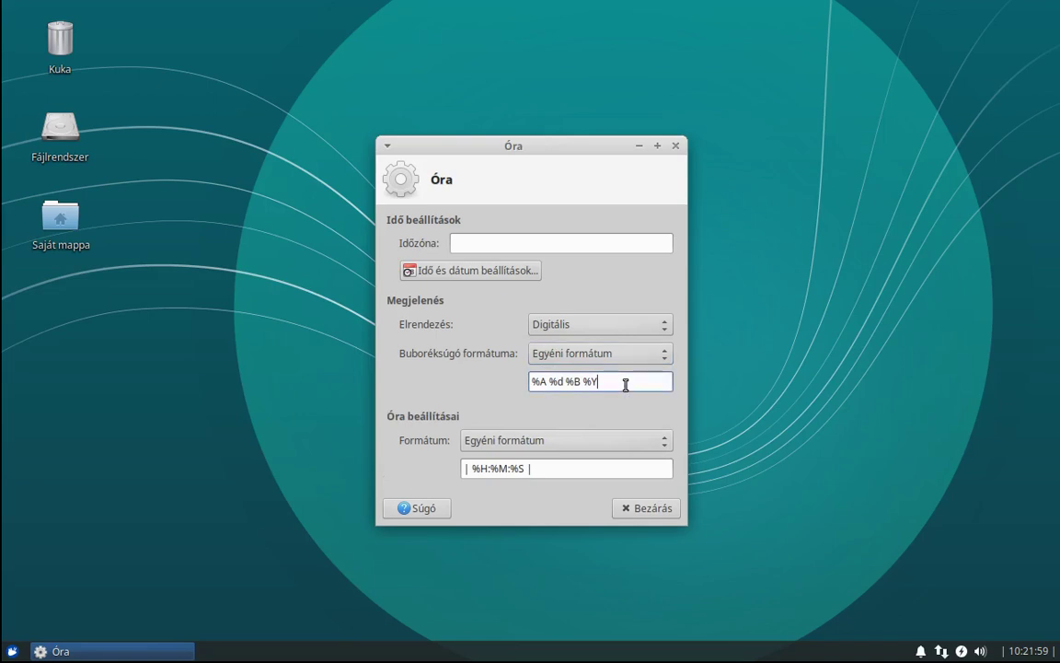
pyautogui.press('Home')
pyautogui.write('%Y')
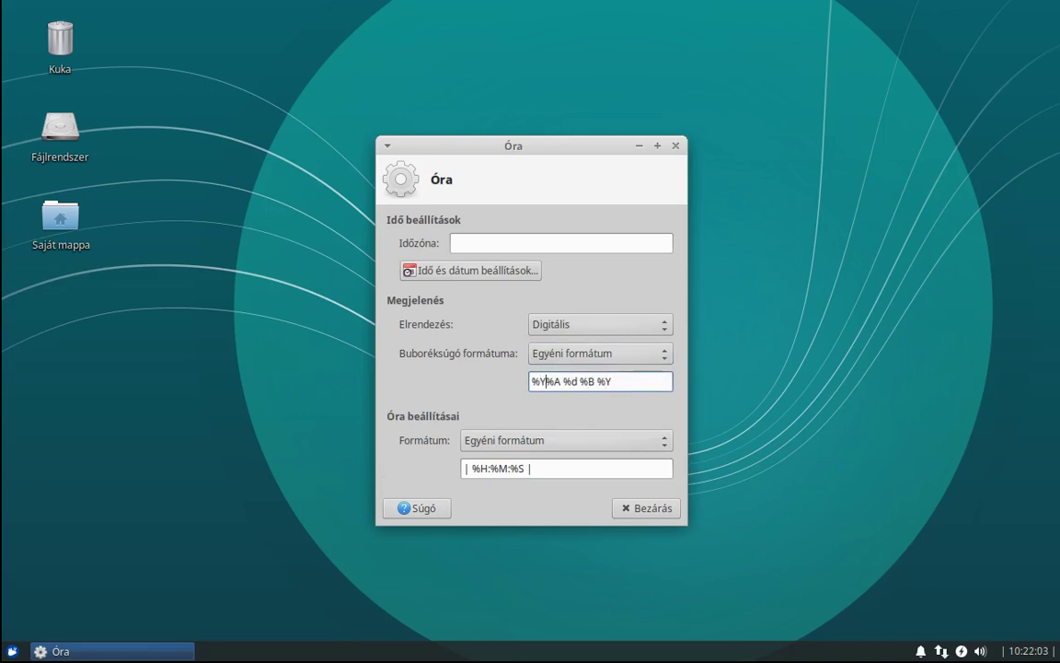
pyautogui.write('.%m.%d')
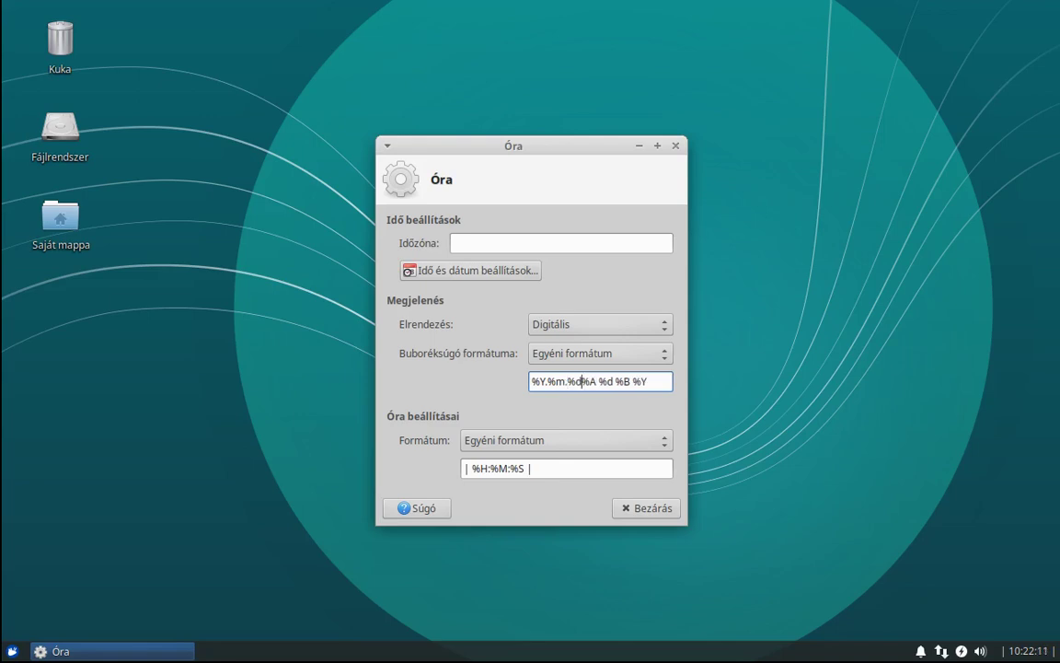
pyautogui.write('(')
pyautogui.press('Right')
pyautogui.write(')')
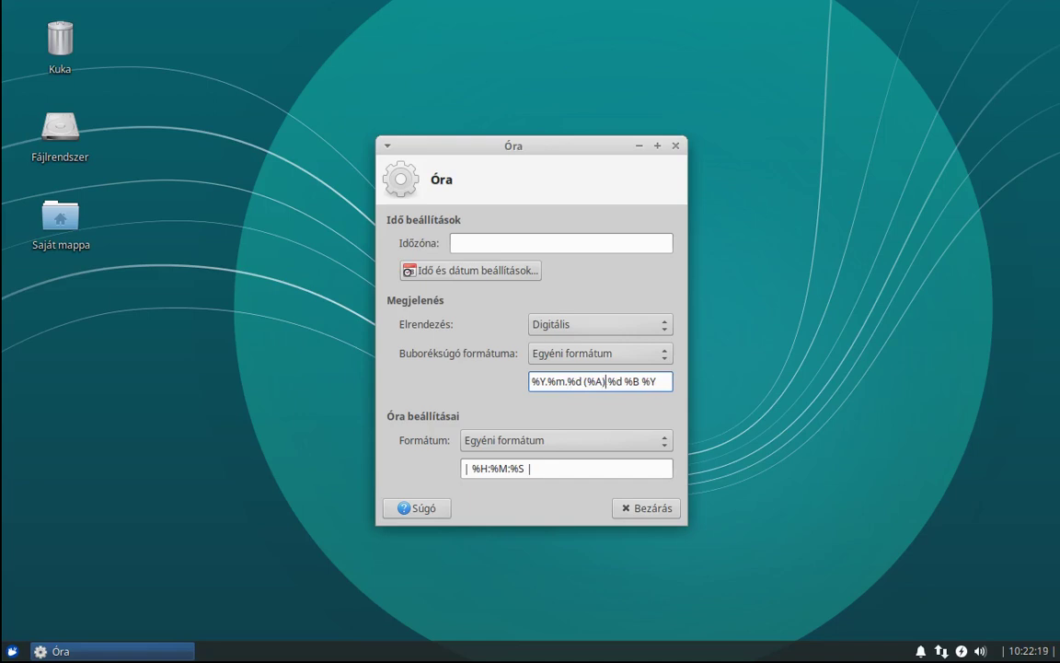
pyautogui.hotkey('shift', 'End')
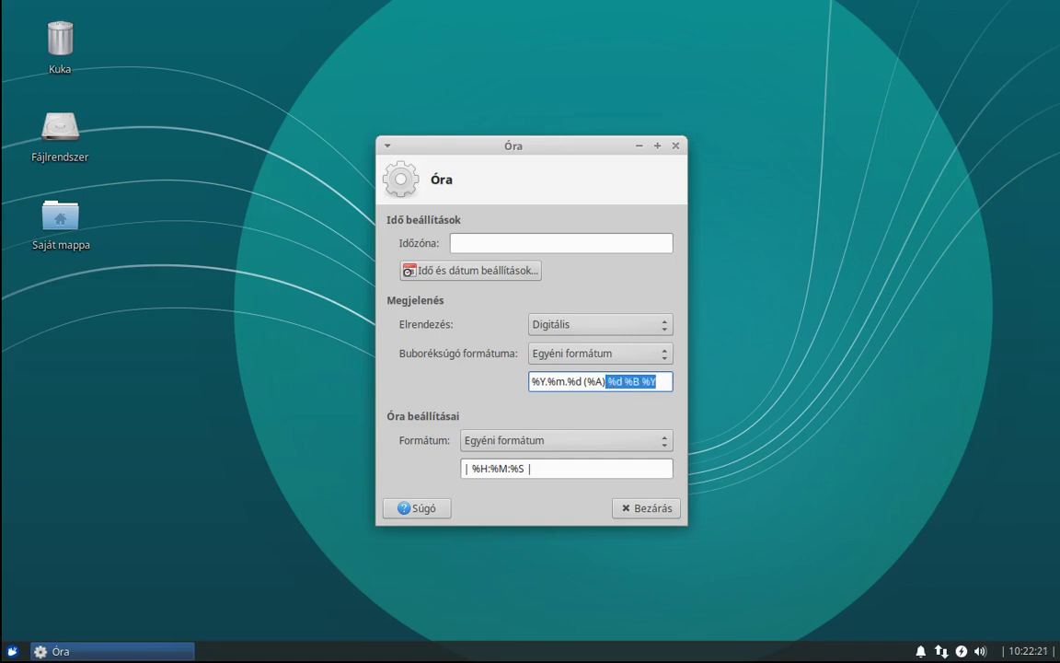
pyautogui.press('Delete')
pyautogui.press('Left')
pyautogui.press('Left')
pyautogui.press('Left')
pyautogui.press('Left')
pyautogui.press('Left')
pyautogui.press('Left')
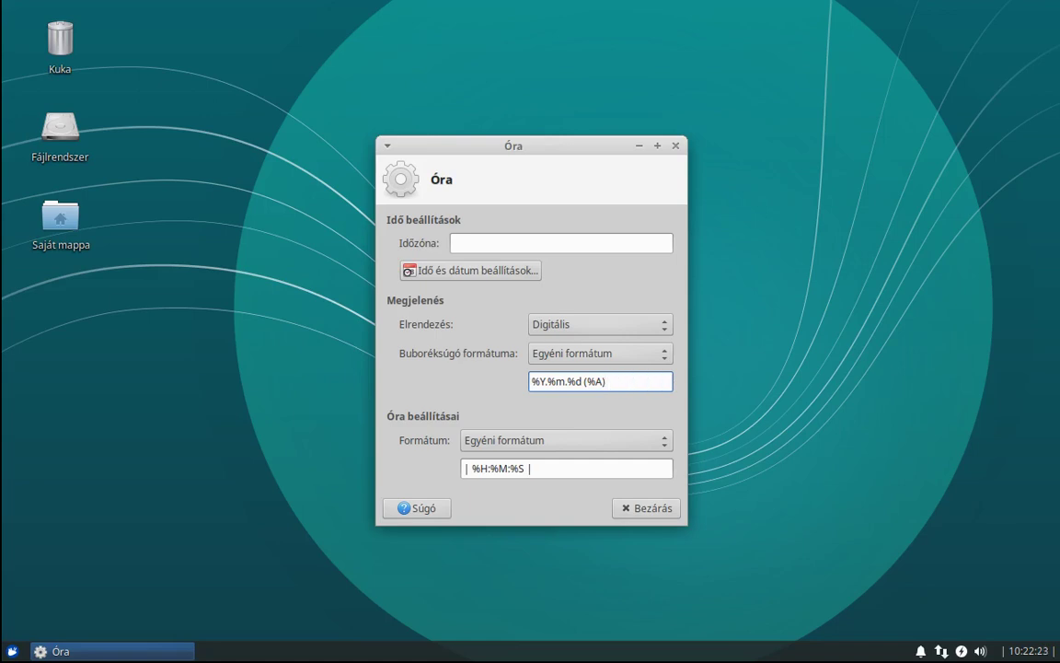
pyautogui.press('Left')
pyautogui.press('Left')
pyautogui.write('.')
pyautogui.press('End')
pyautogui.write('%B')
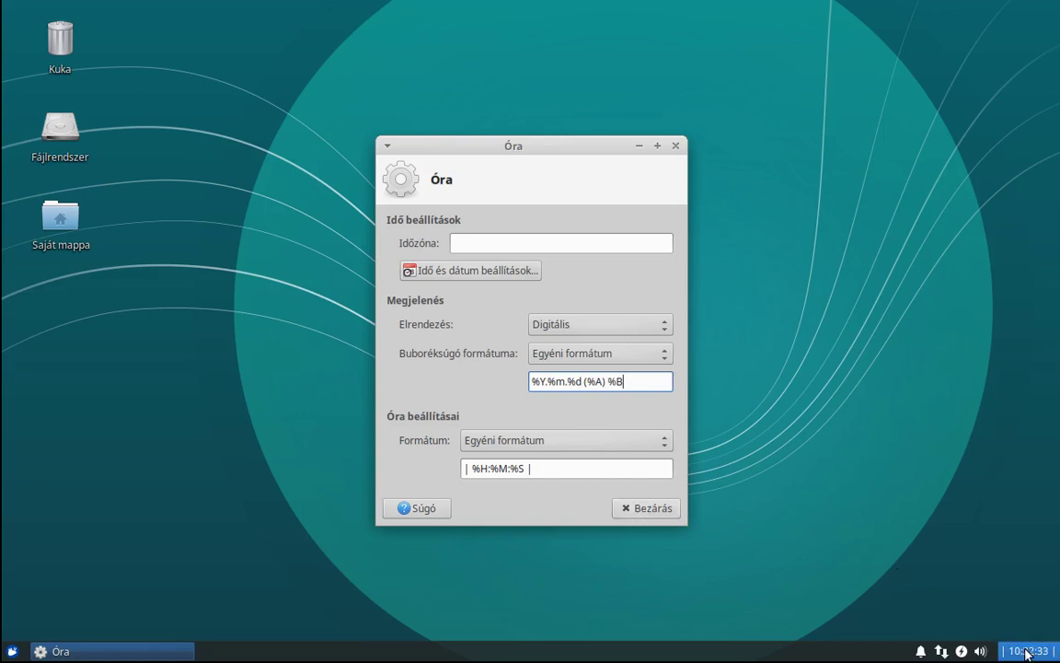
# Check the new clock tooltip, then reopen the clock properties.
pyautogui.click(646, 509)
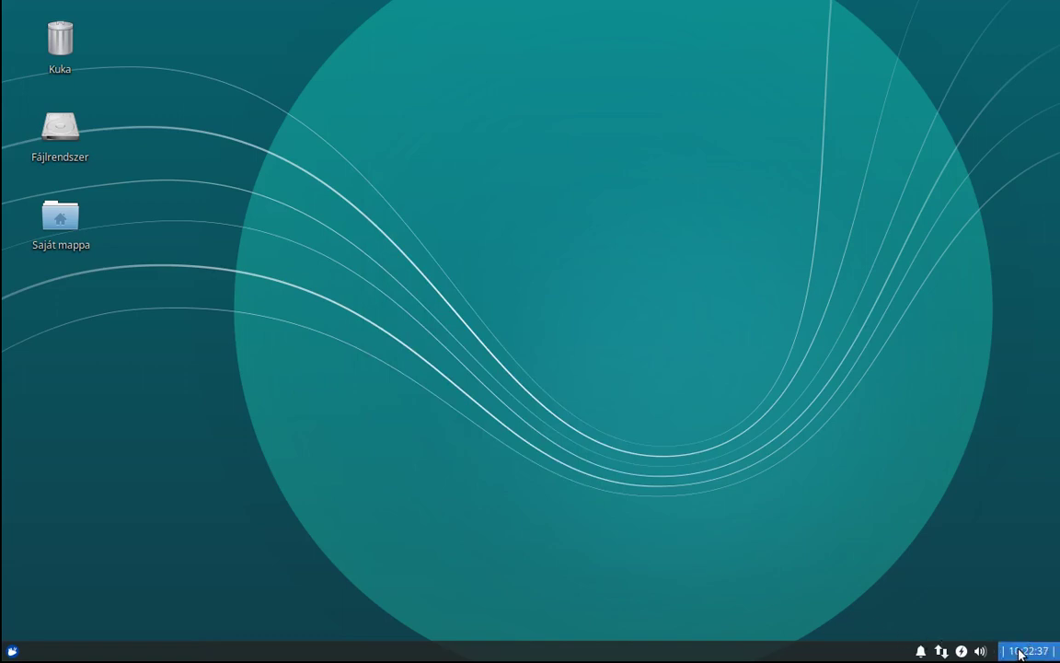
pyautogui.moveTo(1020, 653)
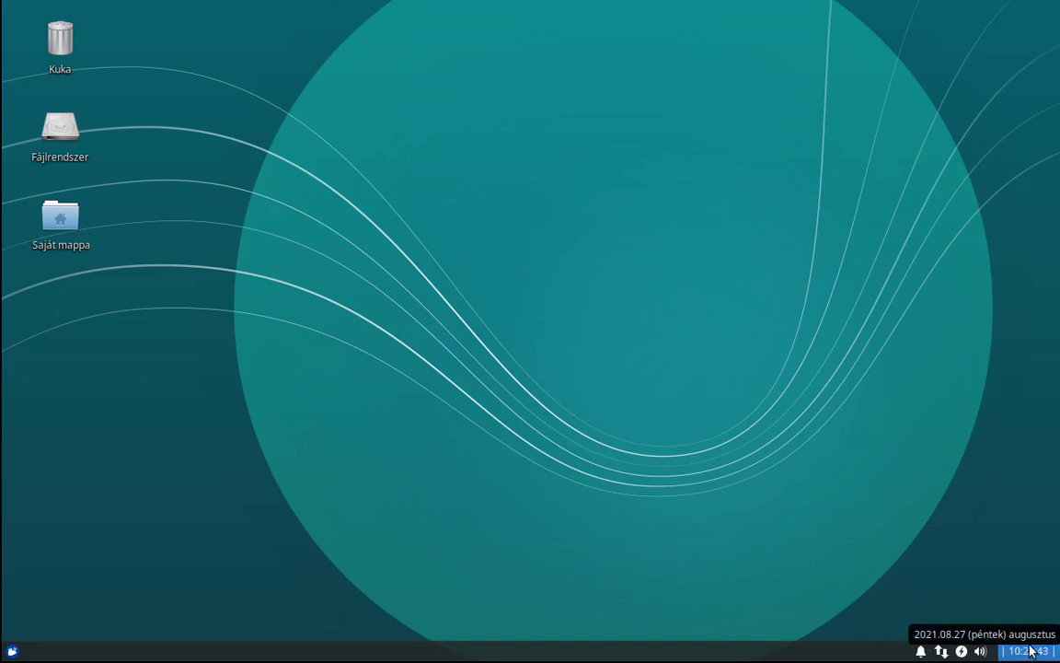
pyautogui.rightClick(1027, 652)
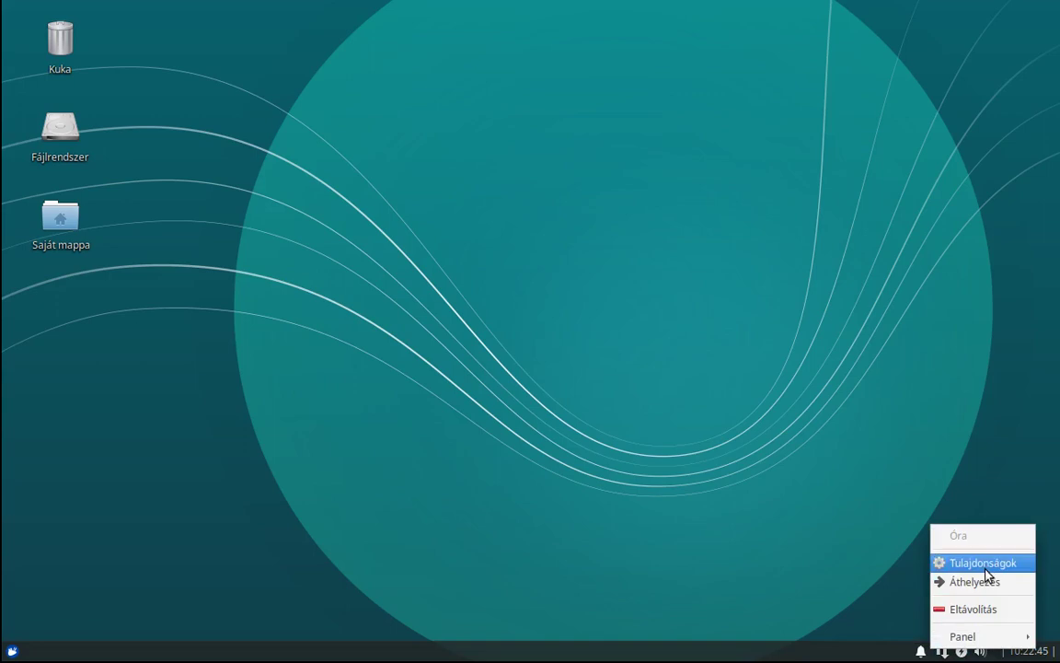
pyautogui.click(977, 563)
# Rewrite the tooltip format to %Y. %B %d. - %A and close the clock settings.
pyautogui.click(557, 370)
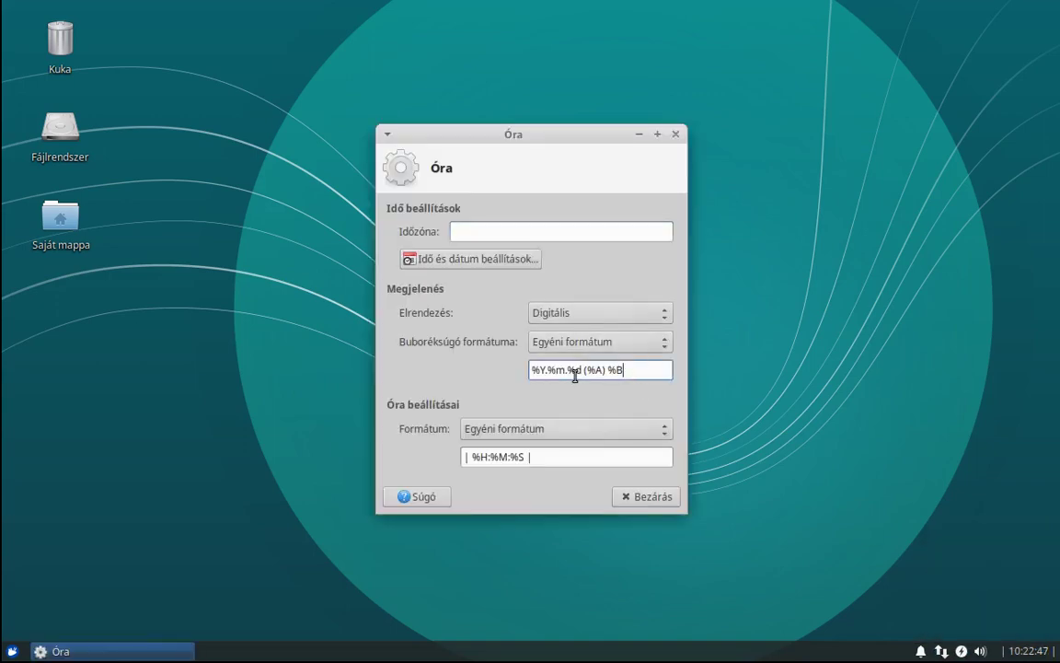
pyautogui.press('Left')
pyautogui.press('Delete')
pyautogui.press('Delete')
pyautogui.press('Delete')
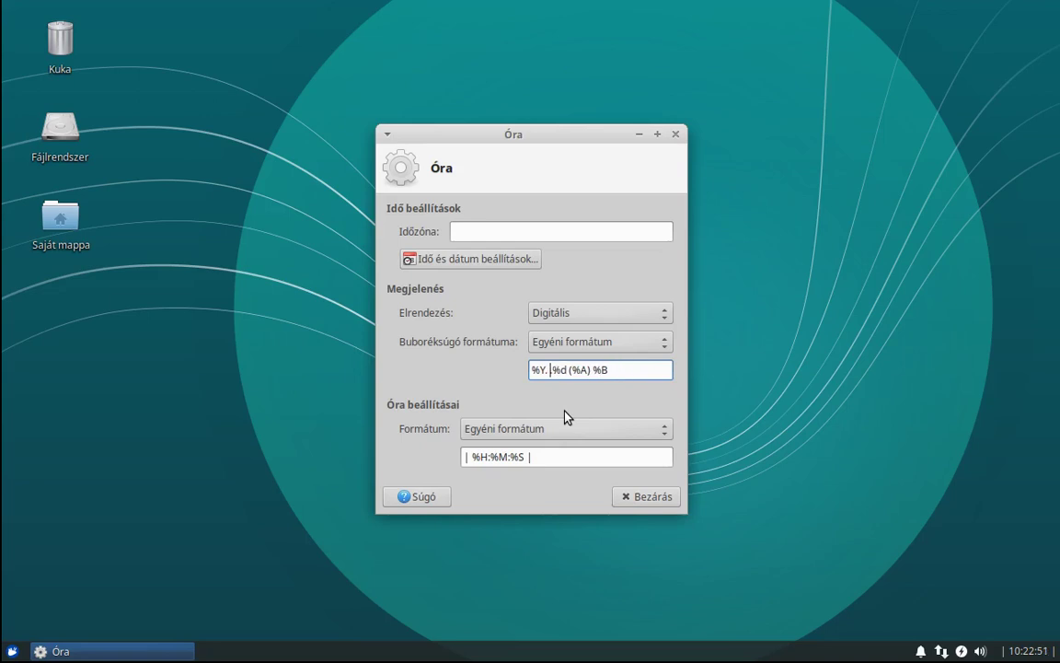
pyautogui.write('%B')
pyautogui.press('Left')
pyautogui.press('Left')
pyautogui.press('Left')
pyautogui.press('BackSpace')
pyautogui.press('Right')
pyautogui.press('Right')
pyautogui.press('Right')
pyautogui.press('Right')
pyautogui.press('Right')
pyautogui.write('.')
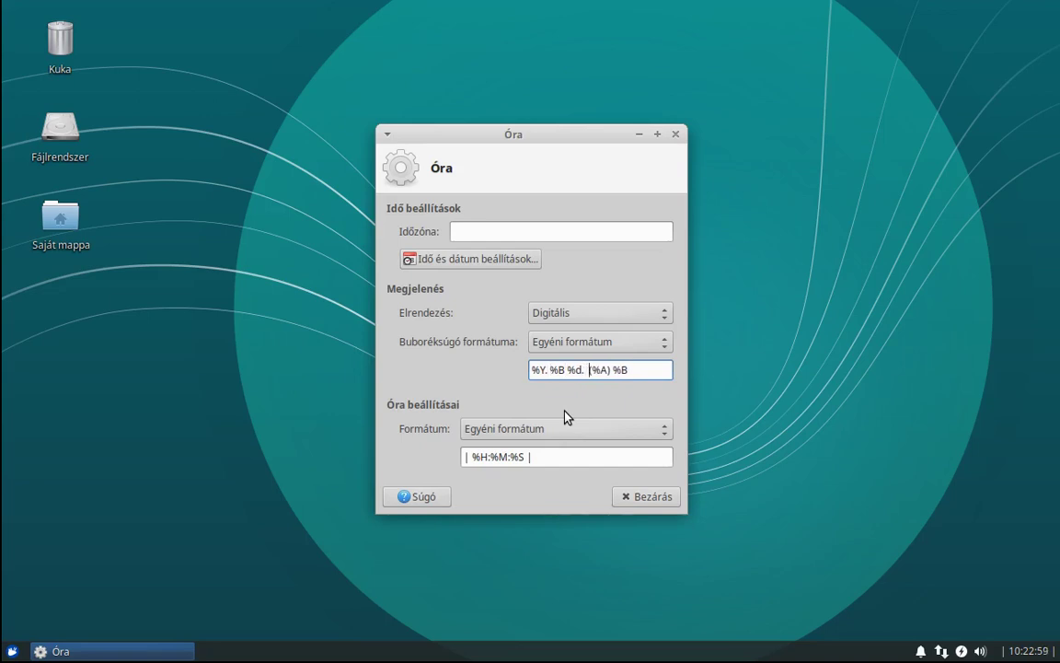
pyautogui.press('BackSpace')
pyautogui.write('-')
pyautogui.press('Delete')
pyautogui.press('Right')
pyautogui.press('Right')
pyautogui.press('Right')
pyautogui.press('Right')
pyautogui.press('Right')
pyautogui.press('Right')
pyautogui.press('BackSpace')
pyautogui.press('BackSpace')
pyautogui.press('BackSpace')
pyautogui.press('BackSpace')
pyautogui.click(651, 495)
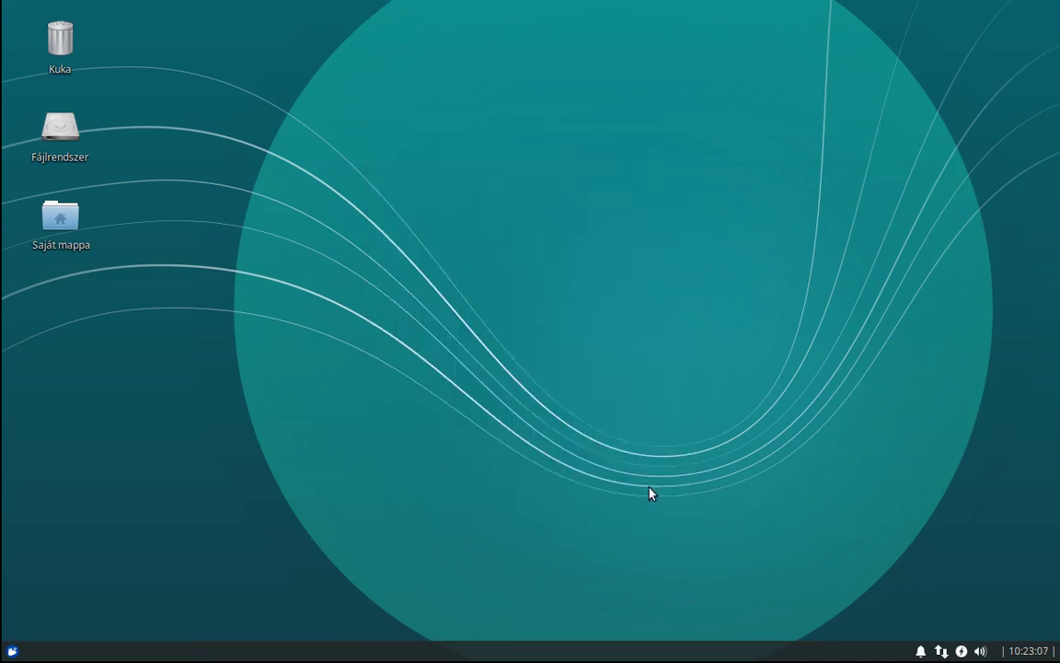
pyautogui.moveTo(1022, 653)
pyautogui.click(961, 650)
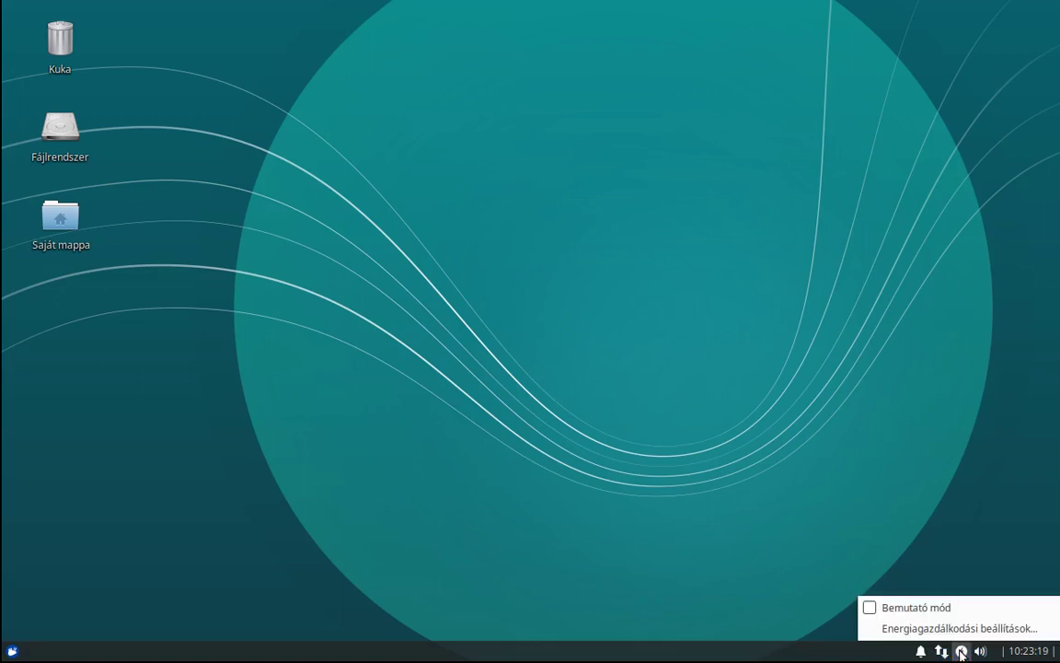
pyautogui.click(763, 558)
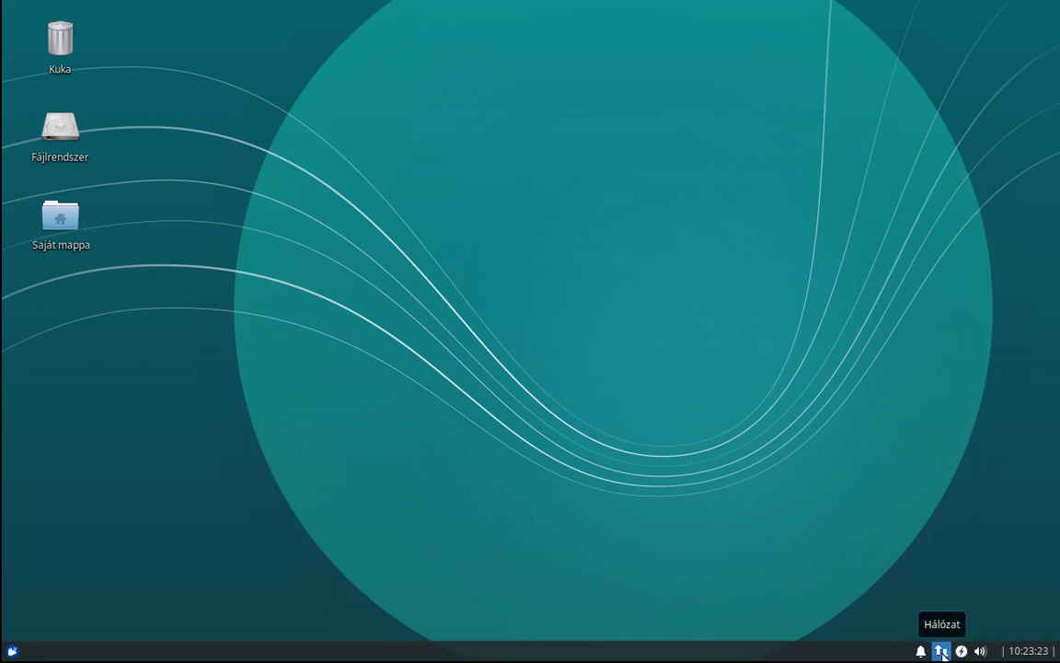
pyautogui.click(941, 651)
pyautogui.click(684, 546)
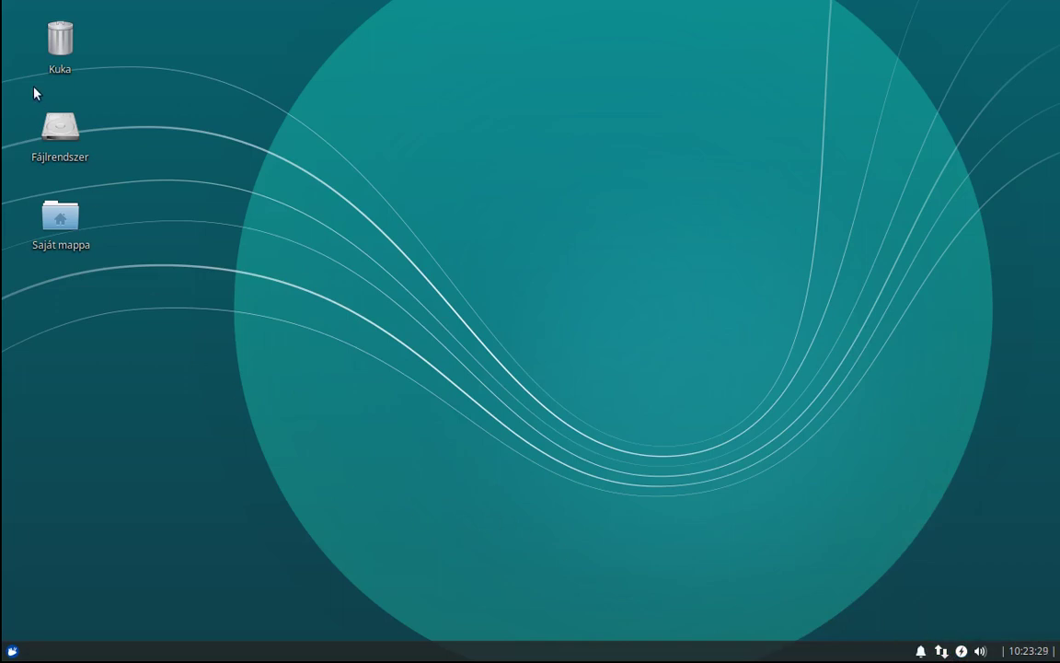
# Move the Kuka trash icon to the bottom-right corner and open Asztal beállításai.
pyautogui.moveTo(54, 47); pyautogui.dragTo(992, 595)
pyautogui.click(469, 518)
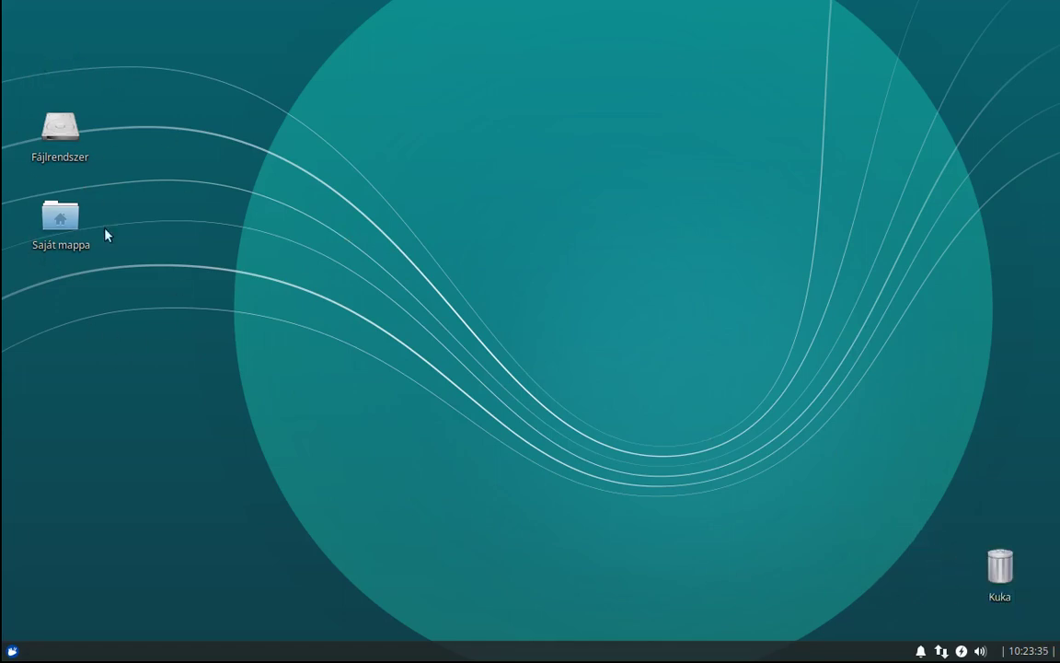
pyautogui.rightClick(637, 335)
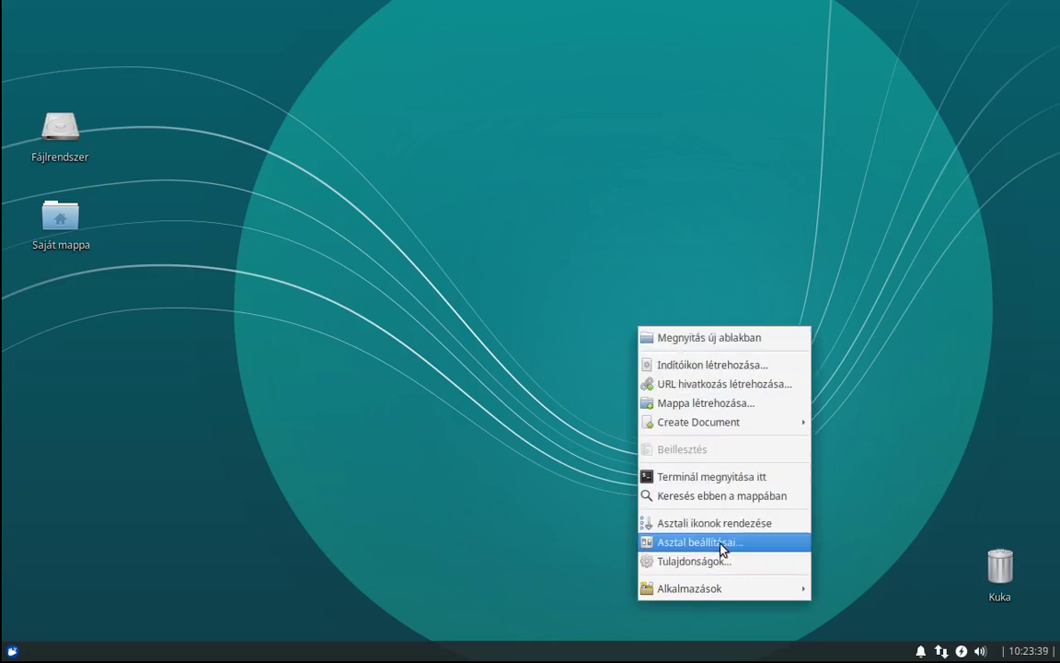
pyautogui.click(676, 544)
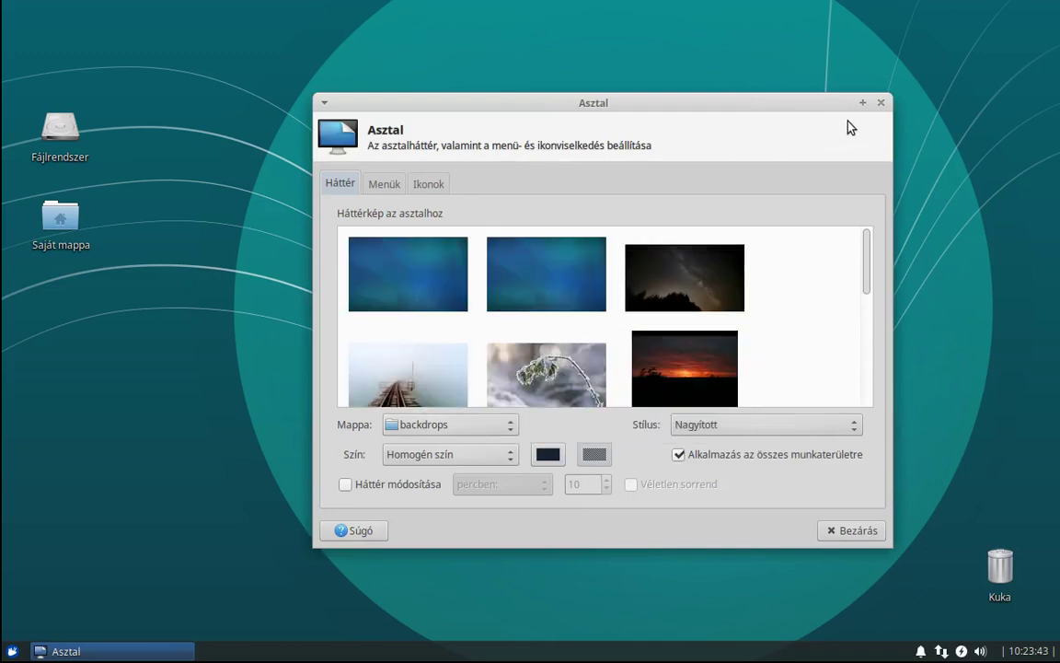
# On the Ikonok tab, uncheck Cserélhető eszközök, Fájlrendszer and Saját mappa, then close settings.
pyautogui.click(426, 184)
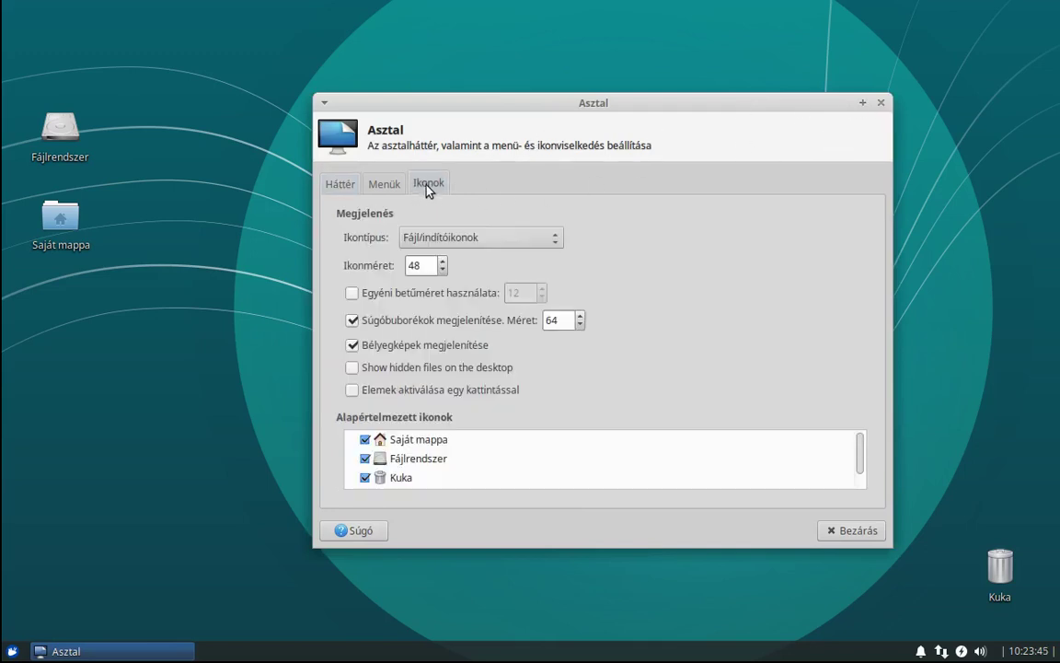
pyautogui.scroll(-1, 450, 460)
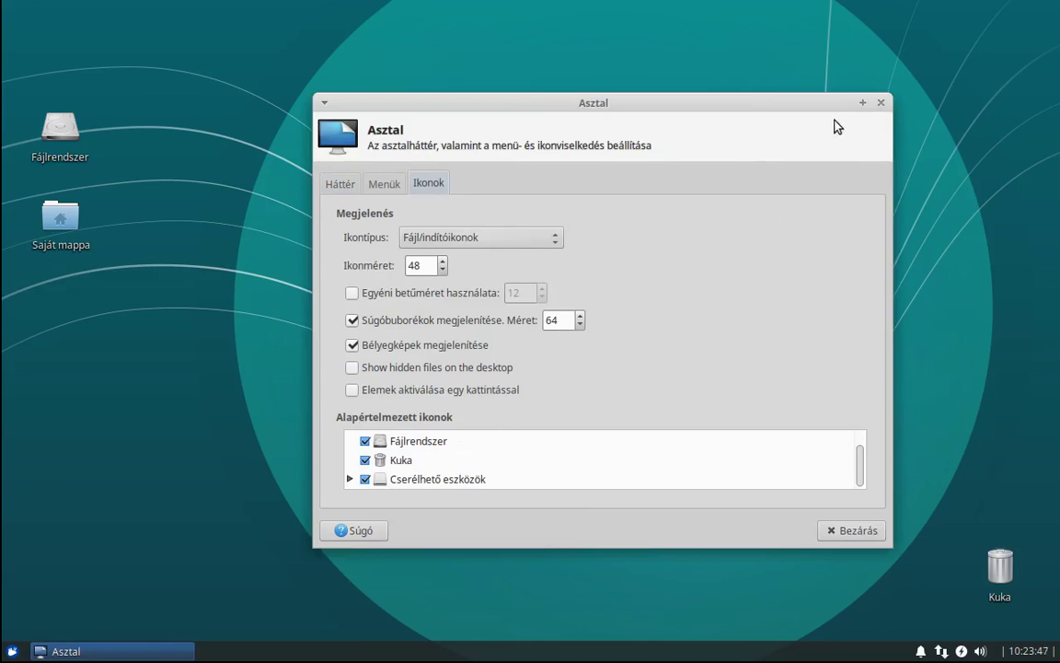
pyautogui.click(863, 103)
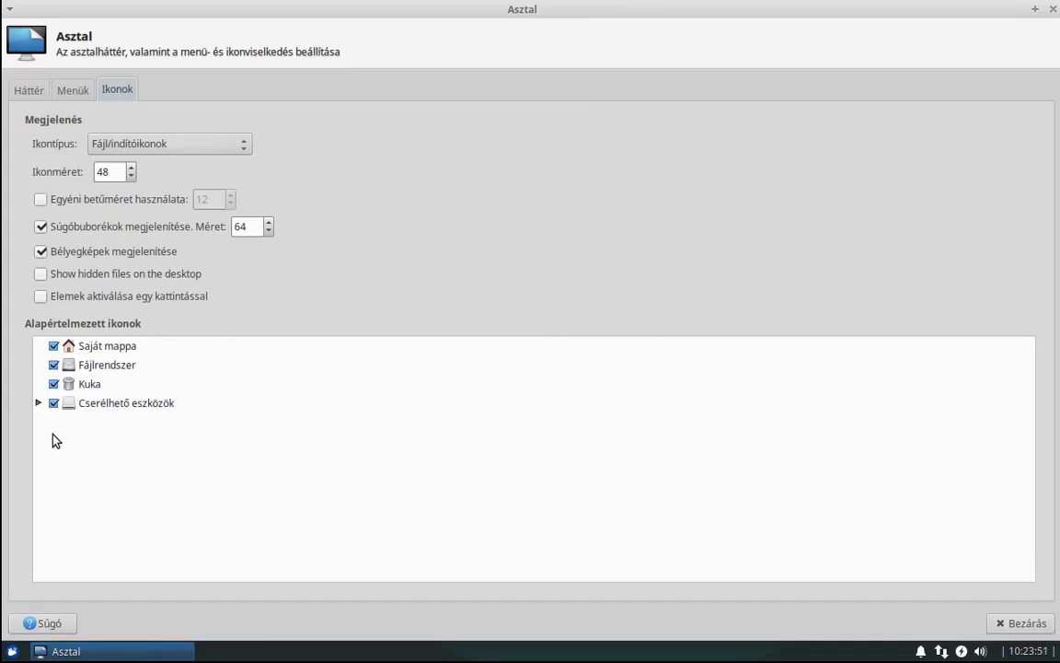
pyautogui.click(38, 403)
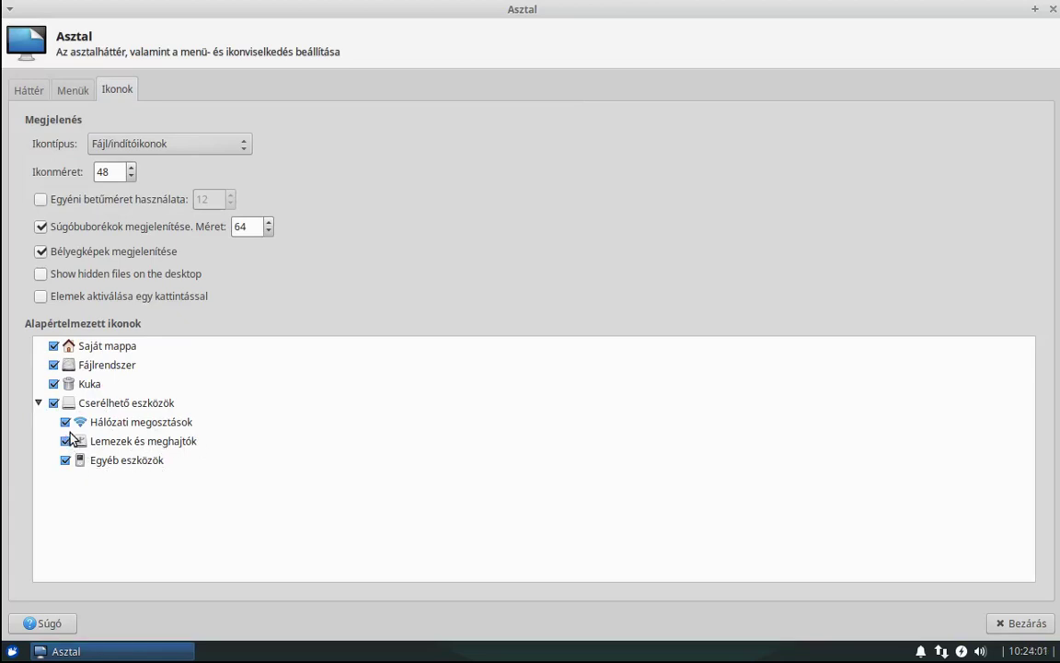
pyautogui.click(54, 402)
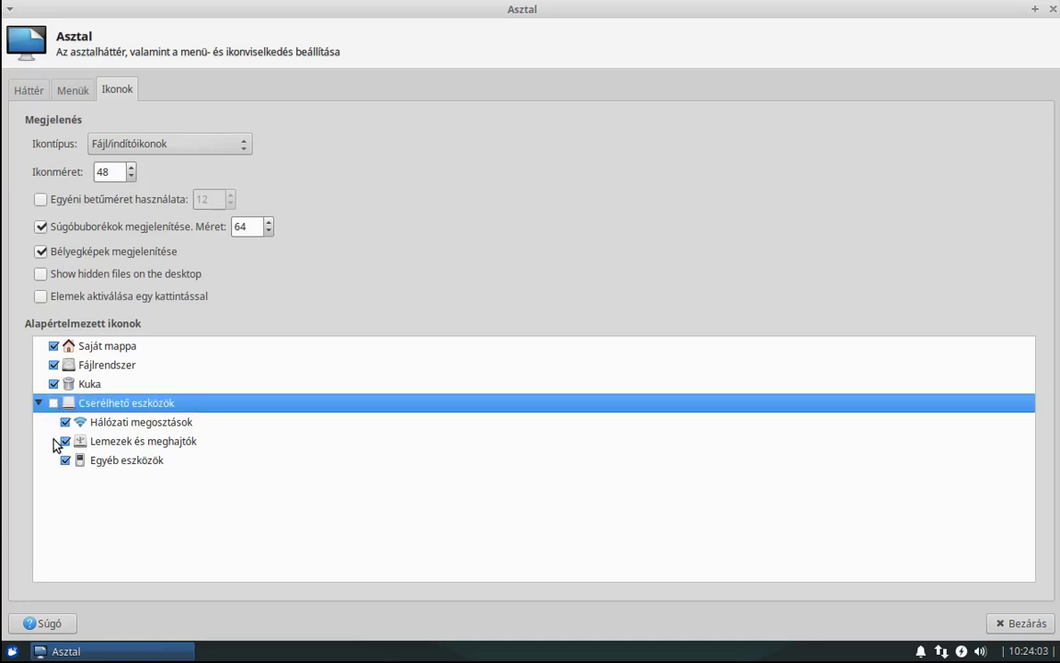
pyautogui.click(53, 365)
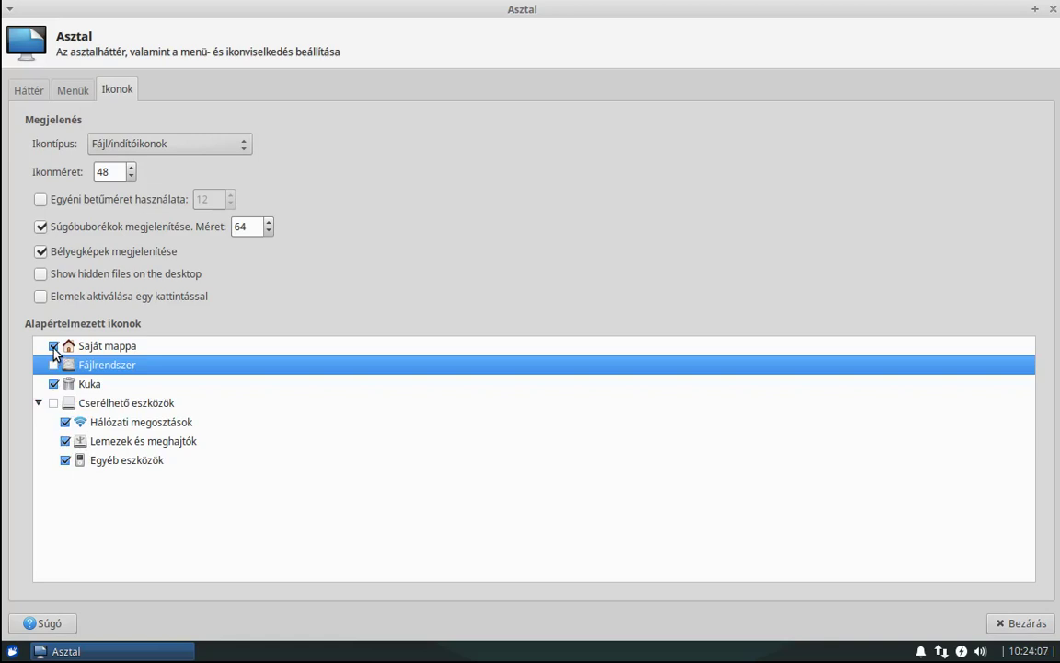
pyautogui.click(54, 346)
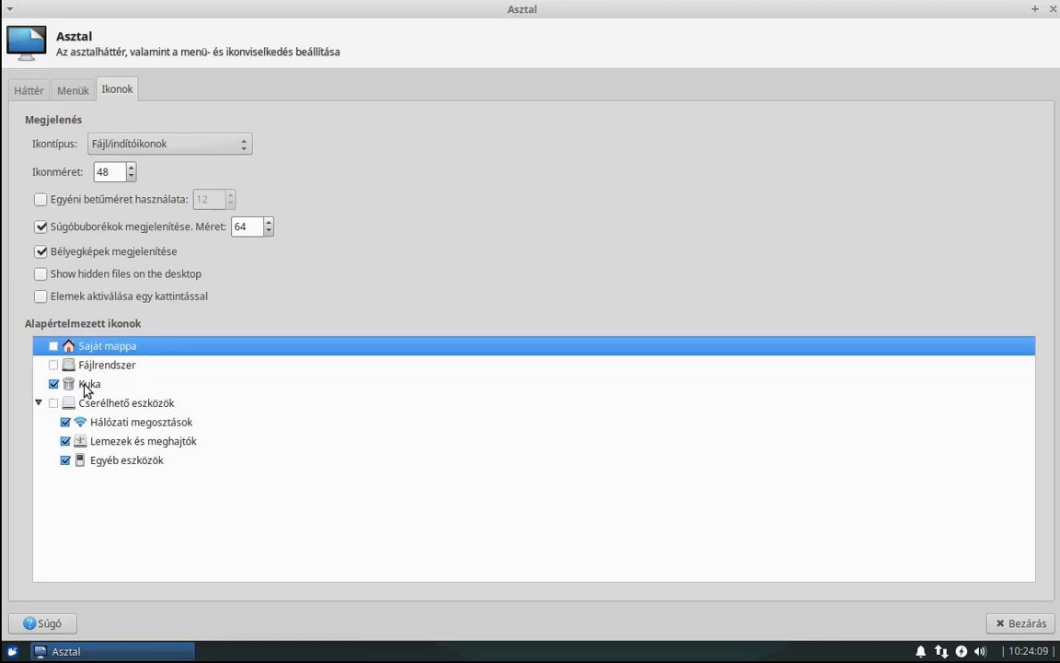
pyautogui.click(1020, 624)
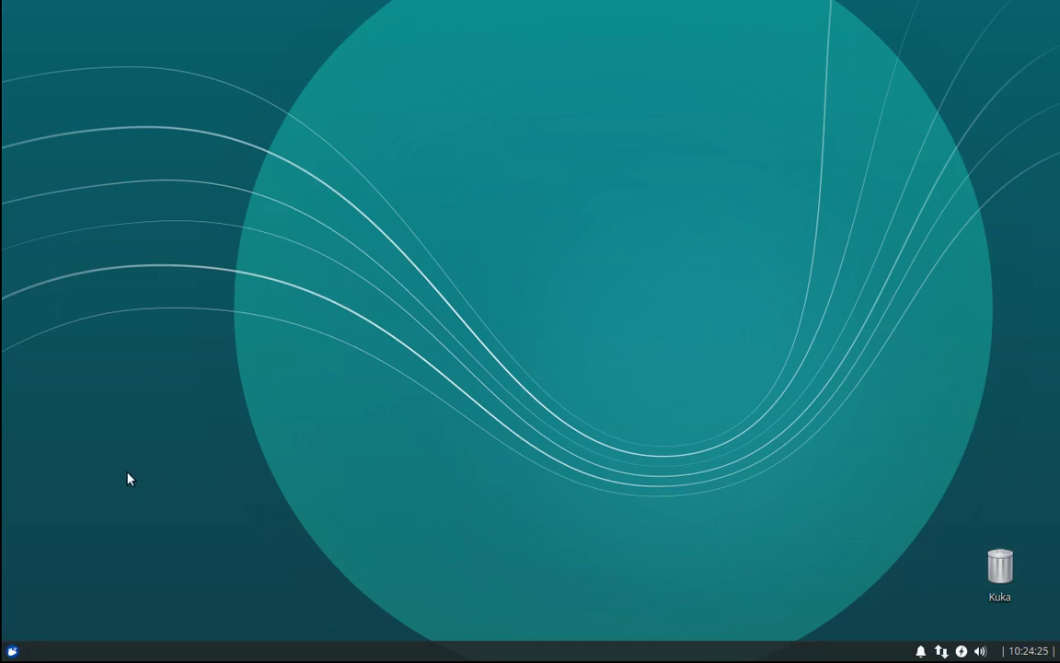
# Search the Whisker Menu for 'szof' and launch Szoftver és frissítések.
pyautogui.click(13, 651)
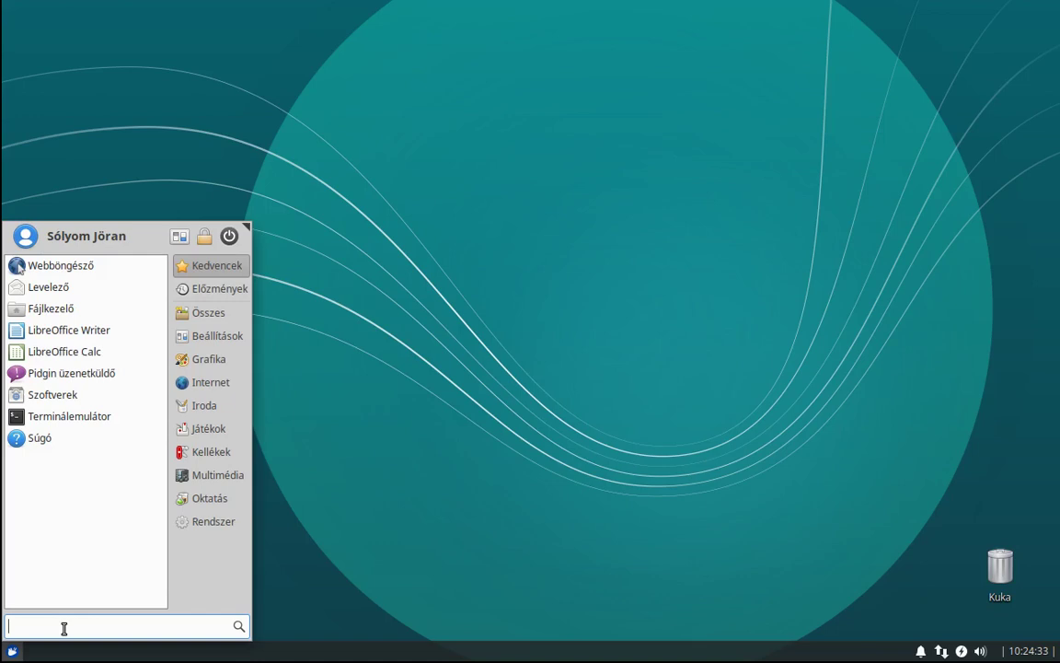
pyautogui.write('szo')
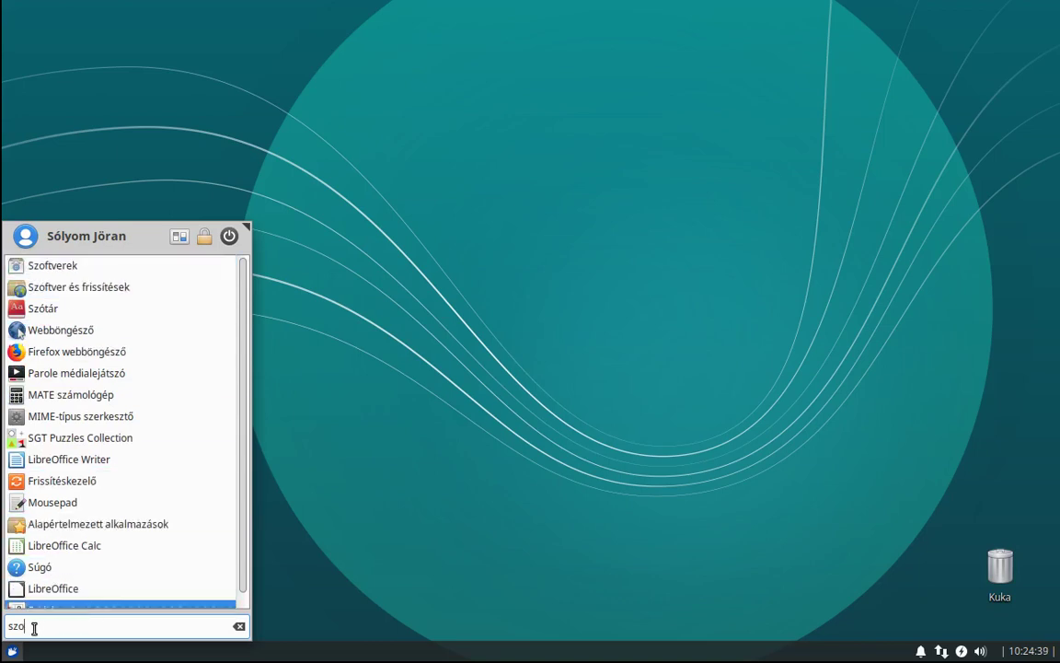
pyautogui.write('f')
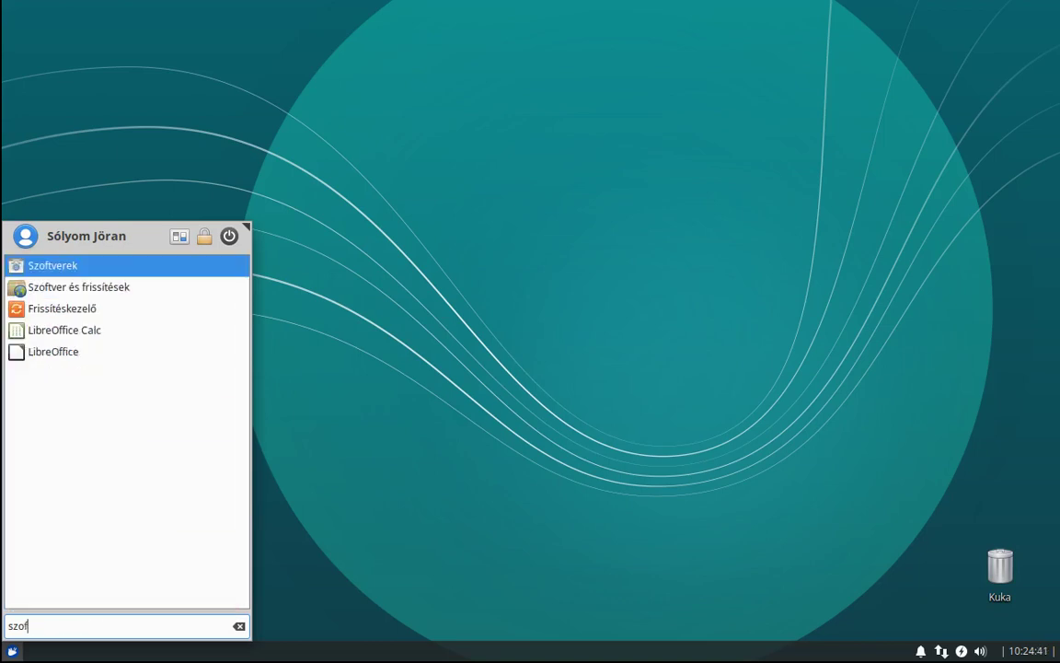
pyautogui.click(69, 289)
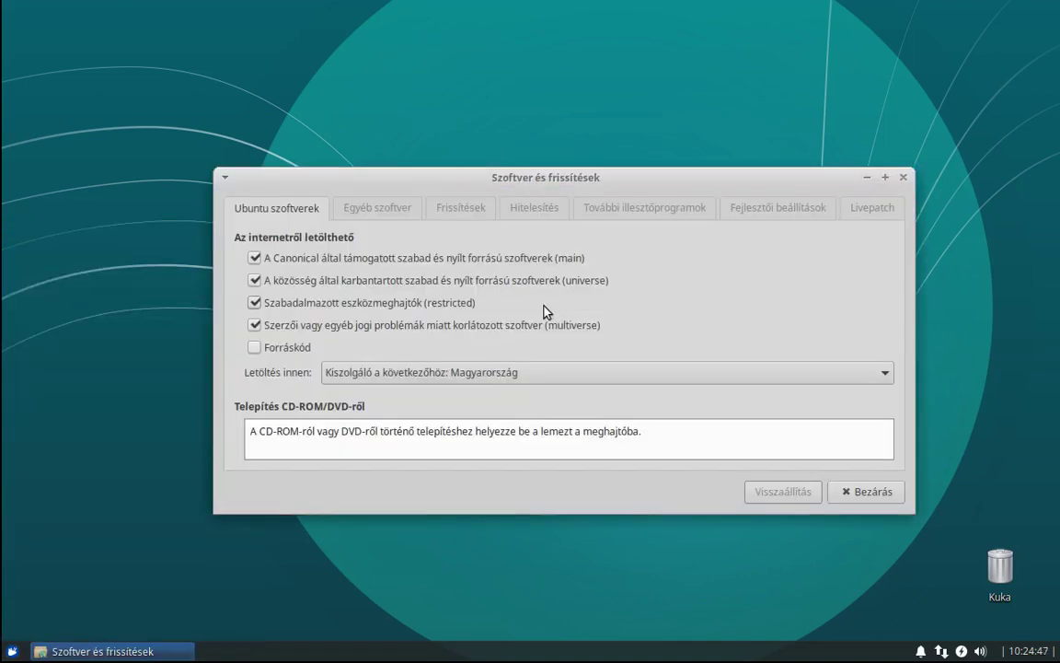
# Enable the Canonical partnerek software source, authorising with the account password.
pyautogui.click(368, 214)
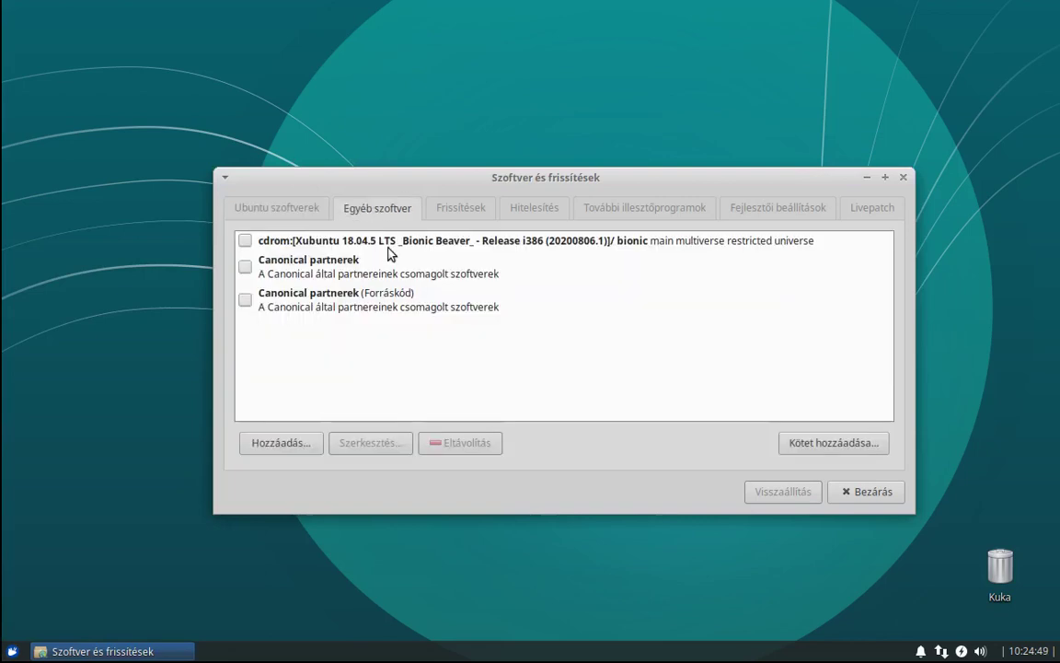
pyautogui.click(245, 272)
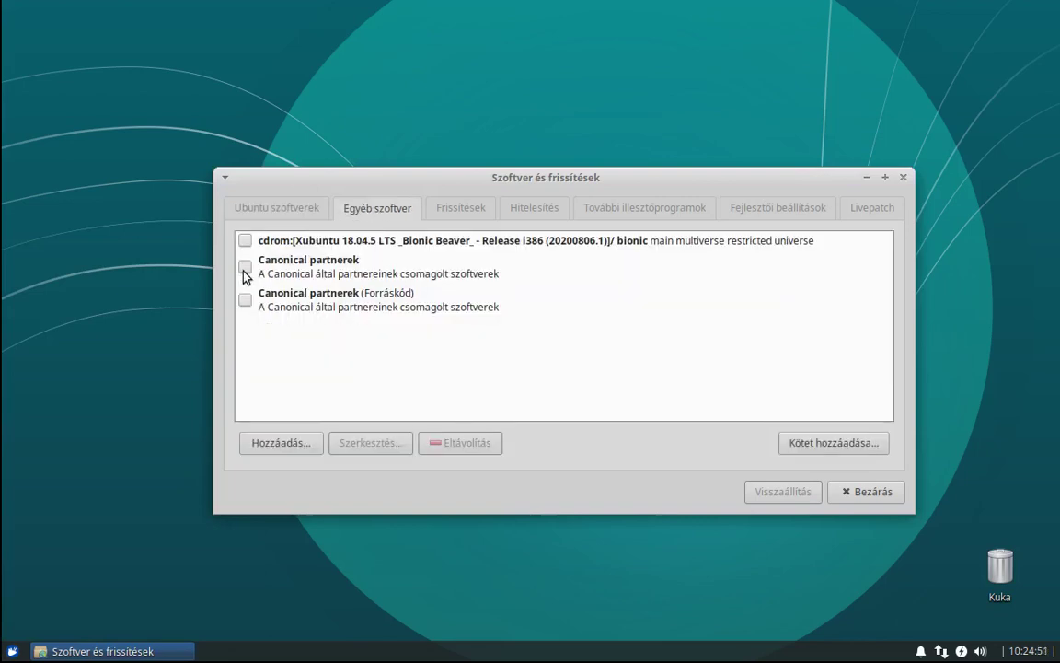
pyautogui.write('•••')
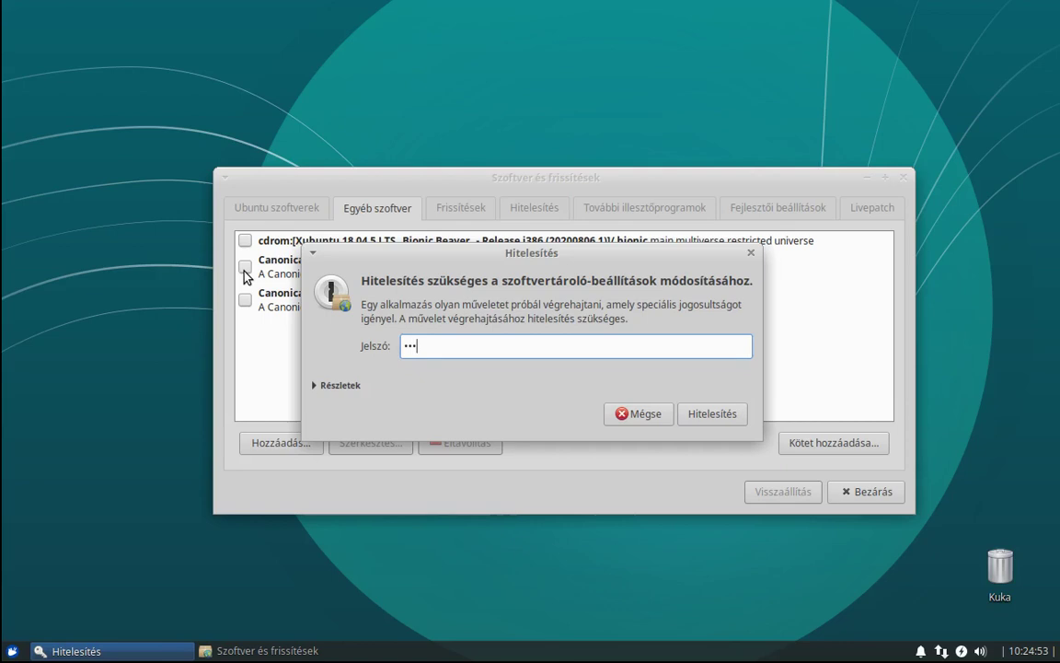
pyautogui.press('Return')
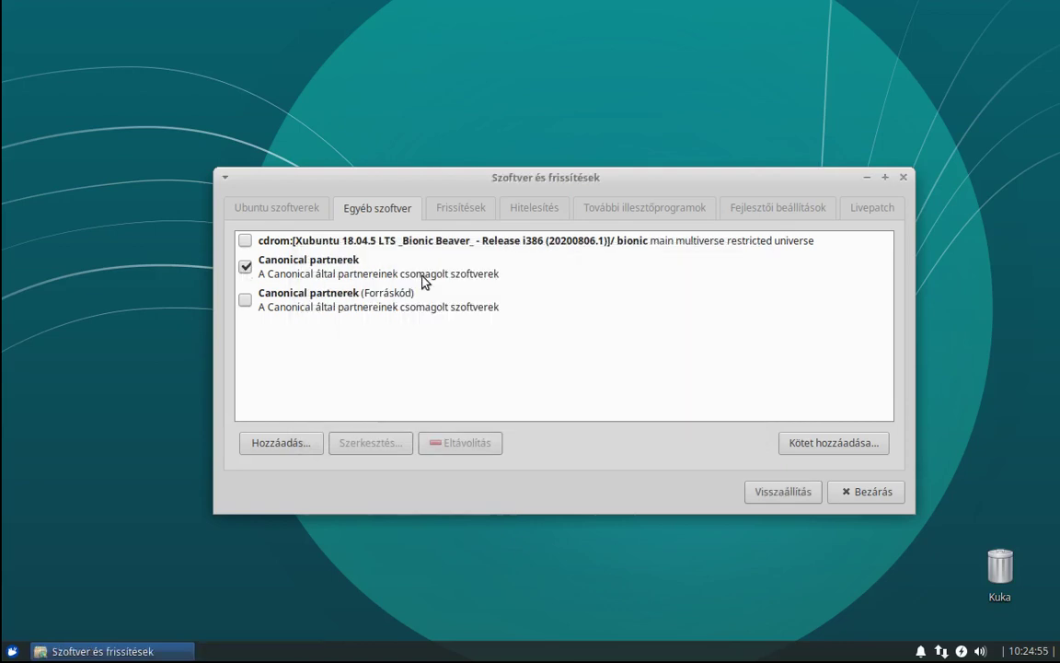
# Show security and other updates immediately, set new-release notification to 'Soha', and close.
pyautogui.click(461, 207)
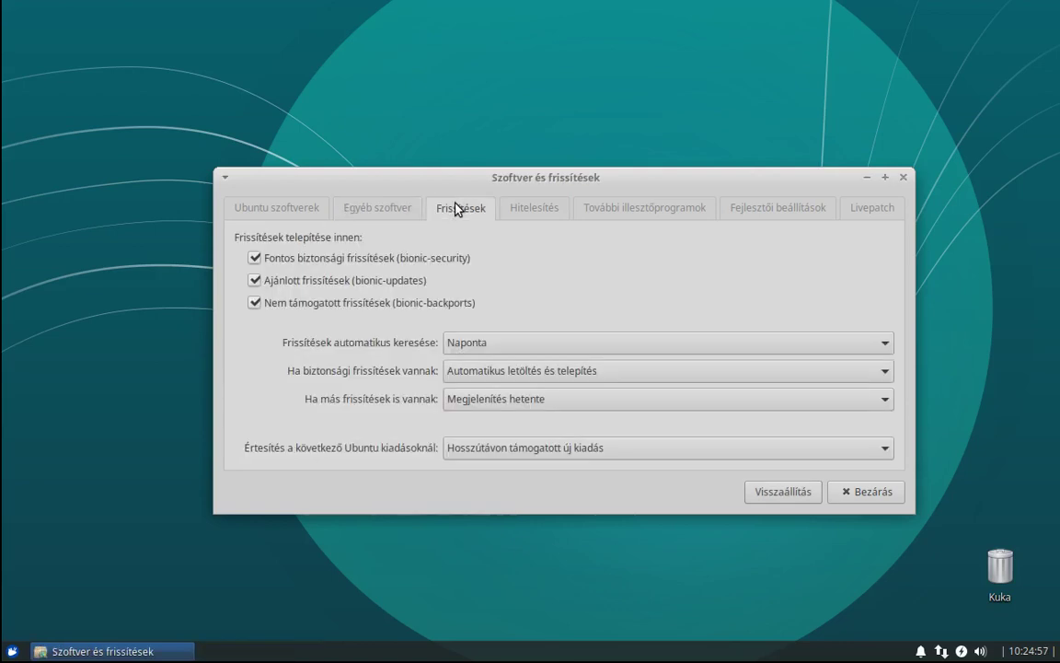
pyautogui.click(527, 373)
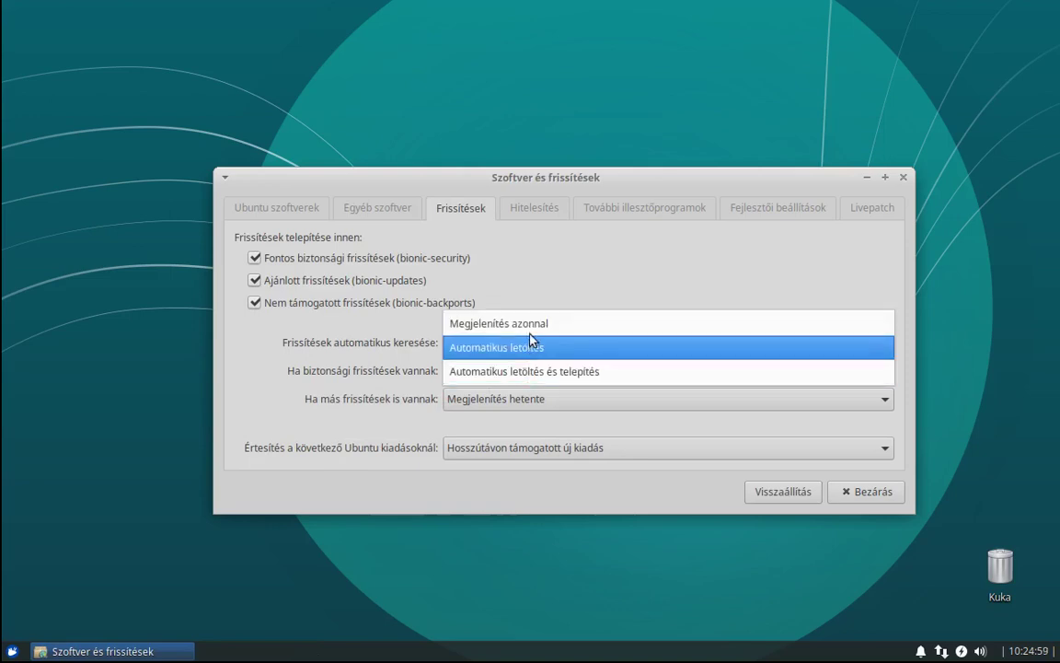
pyautogui.click(532, 324)
pyautogui.click(539, 399)
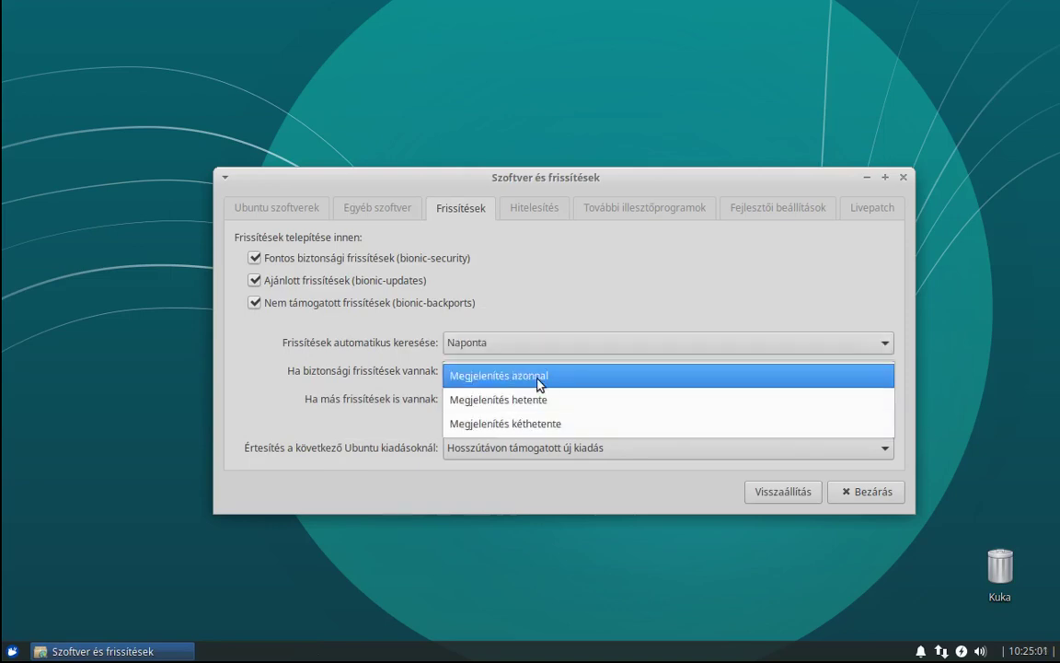
pyautogui.click(539, 382)
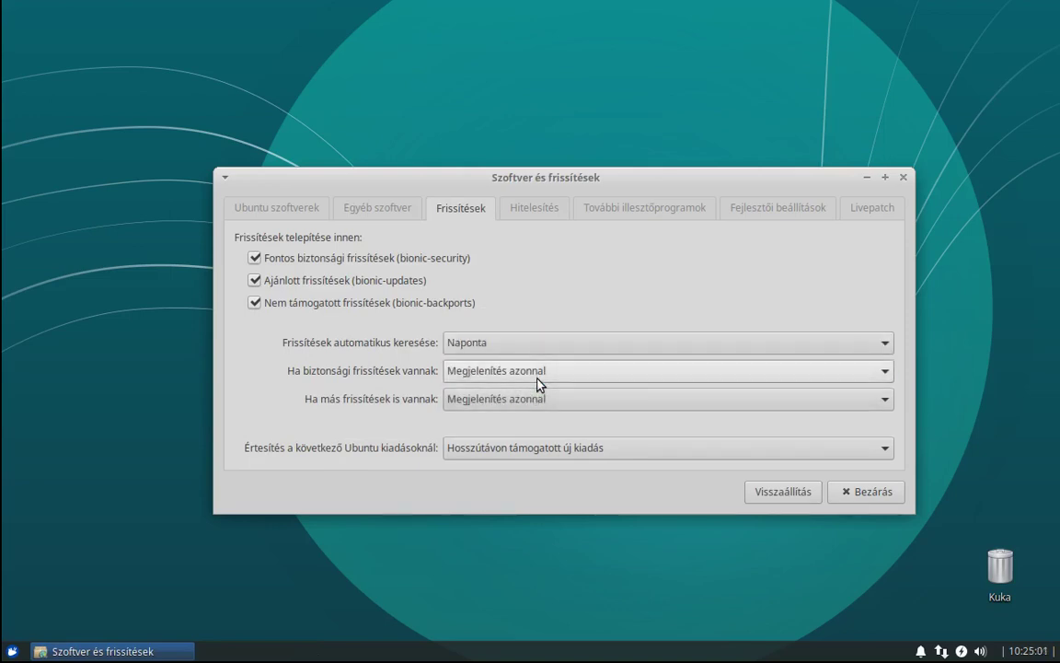
pyautogui.click(485, 448)
pyautogui.click(473, 472)
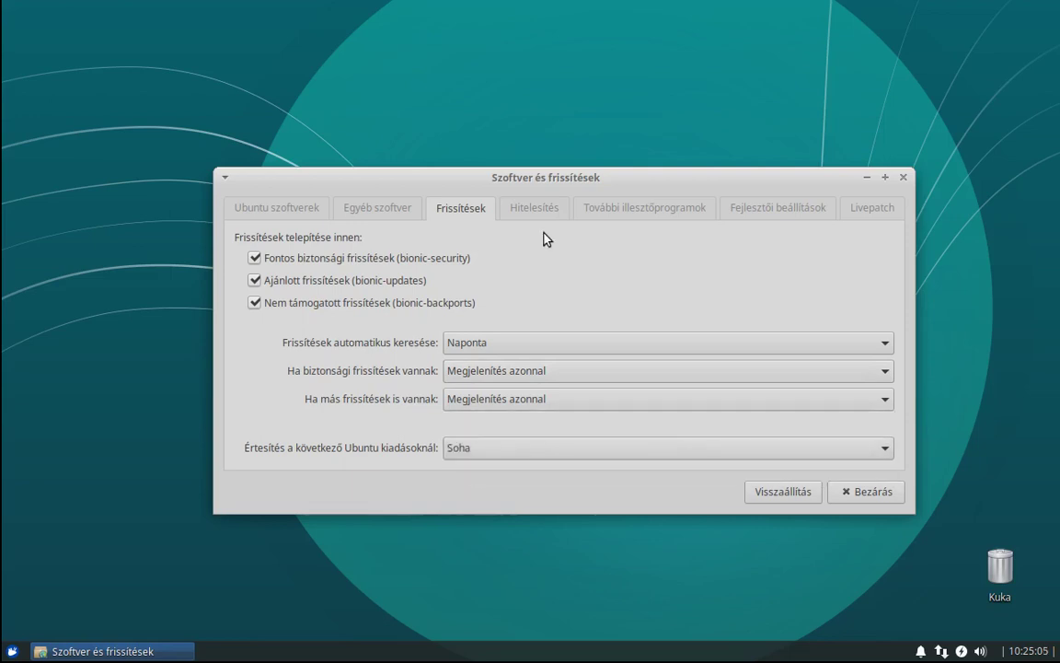
pyautogui.click(532, 210)
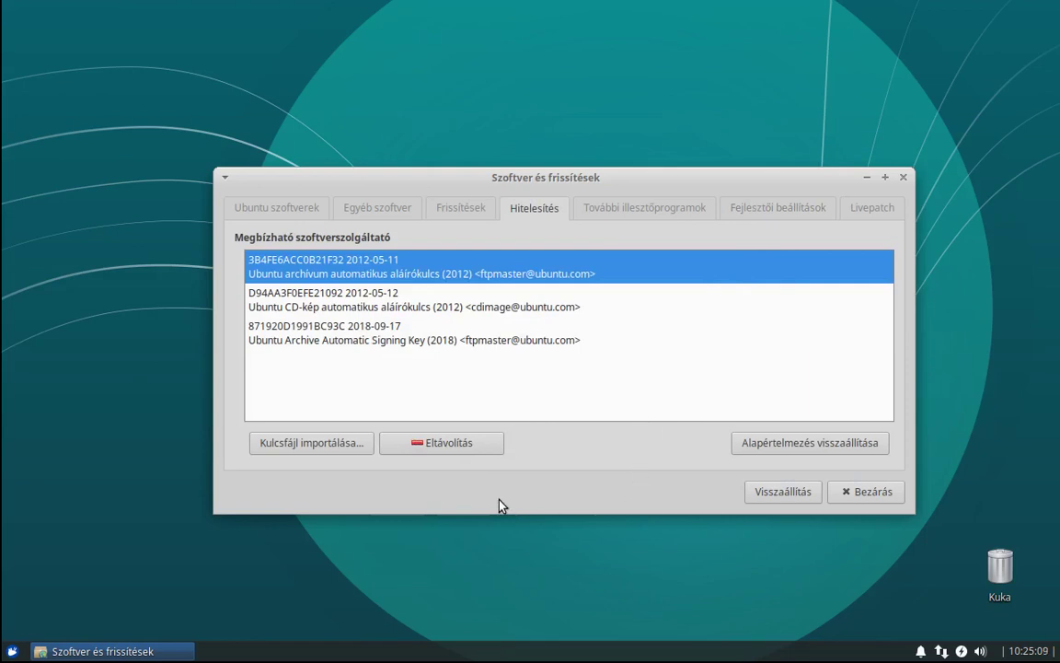
pyautogui.click(854, 488)
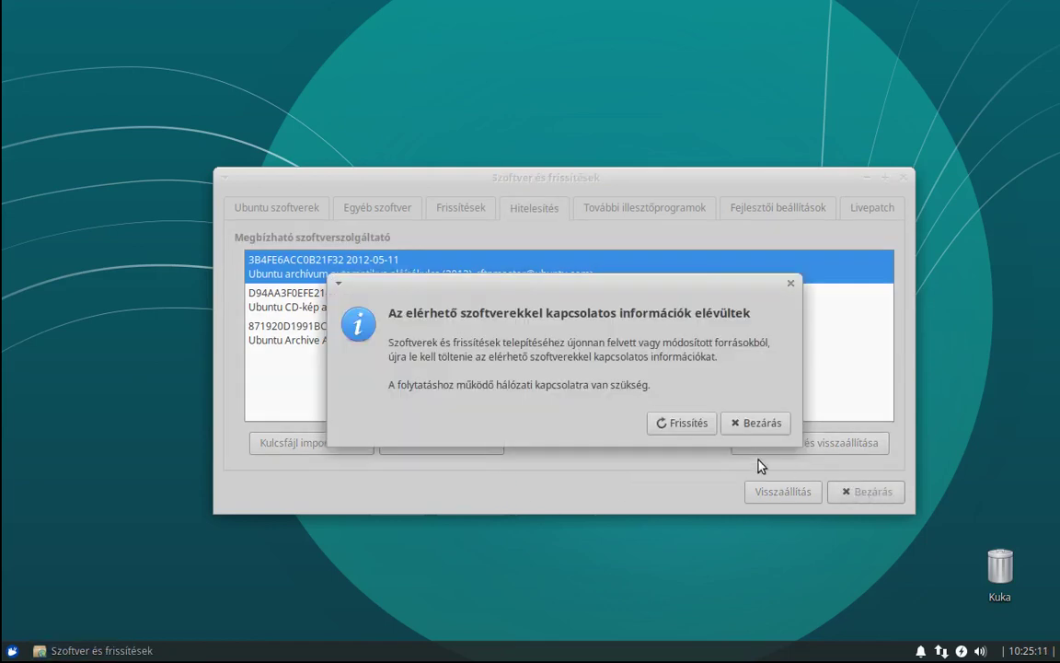
# Reload the outdated package information with Frissítés.
pyautogui.click(683, 425)
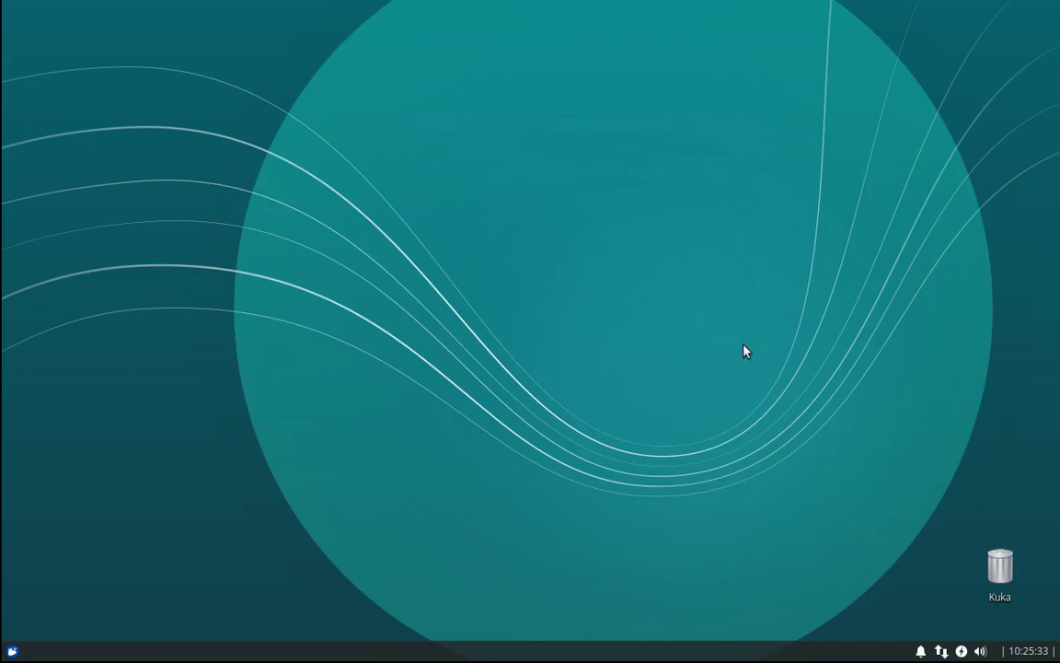
# Launch Frissítéskezelő via Whisker Menu search 'fr' and start 'Telepítés most'.
pyautogui.click(11, 650)
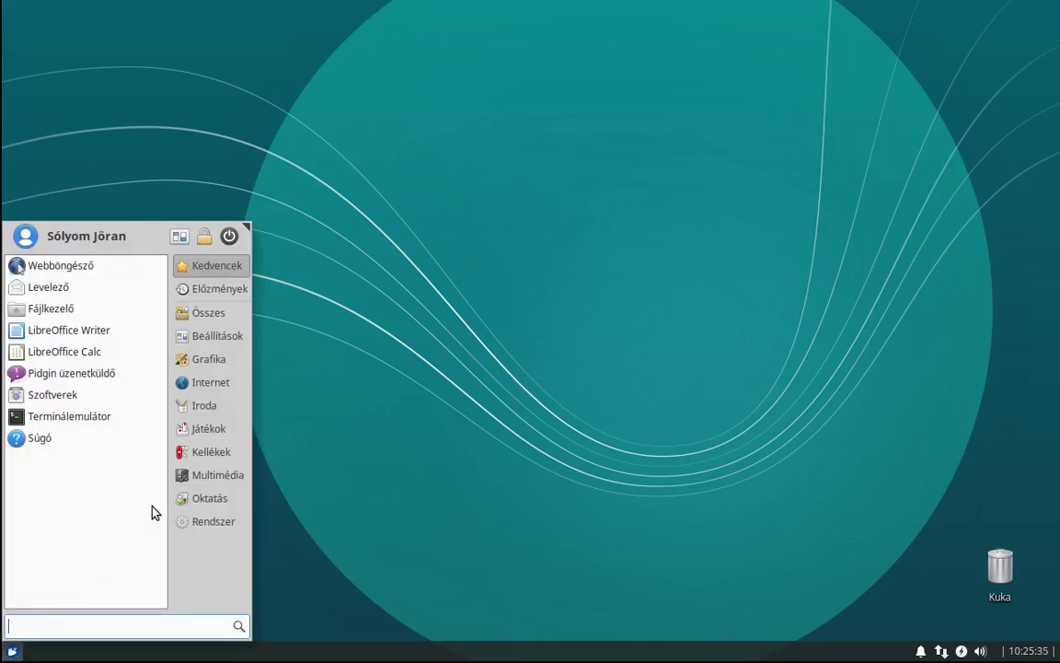
pyautogui.write('fr')
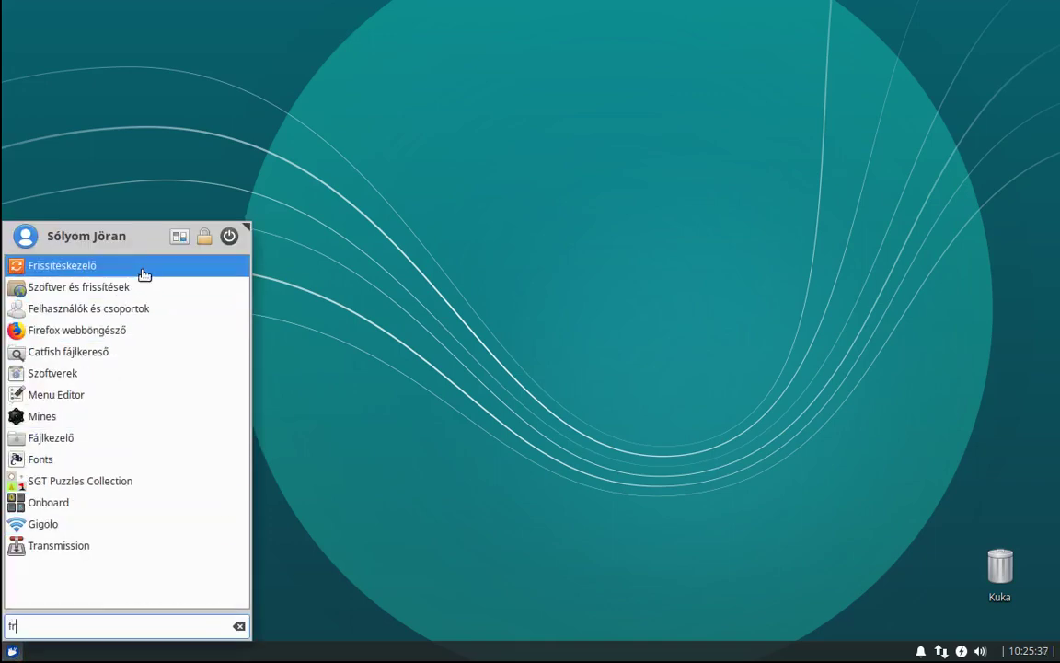
pyautogui.click(138, 275)
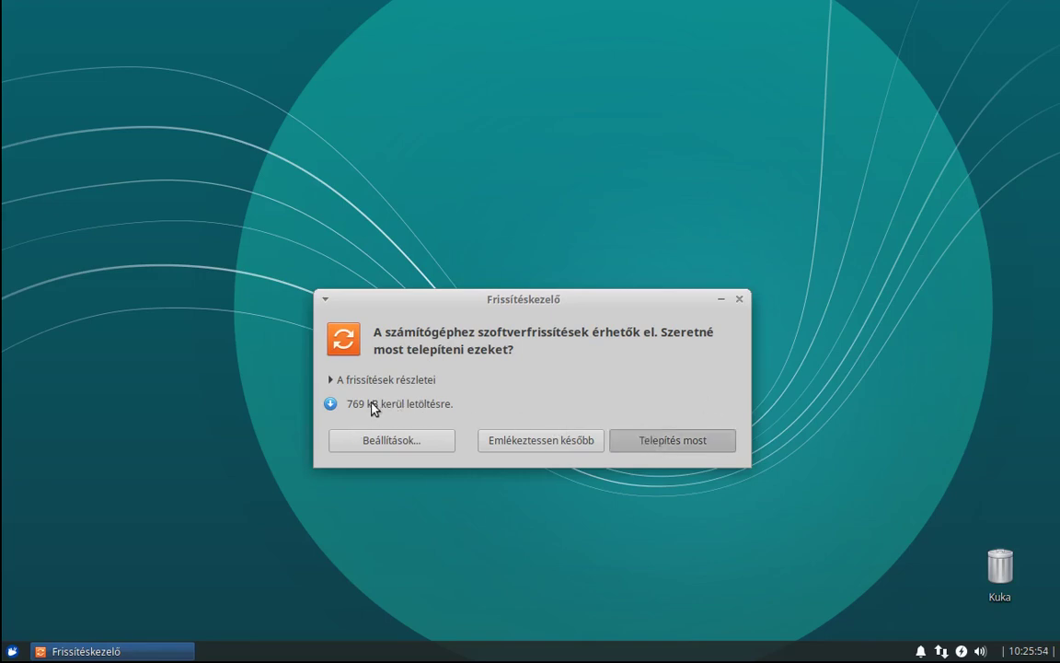
pyautogui.press('Return')
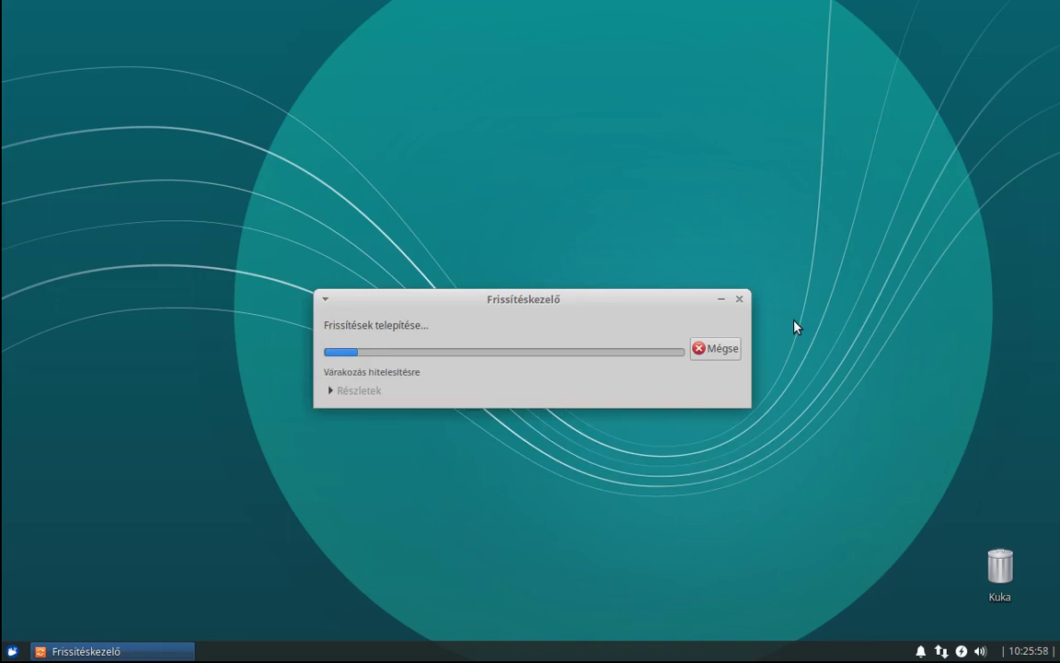
# Enter the account password to authorise the update installation and let it run.
pyautogui.write('•')
pyautogui.press('Return')
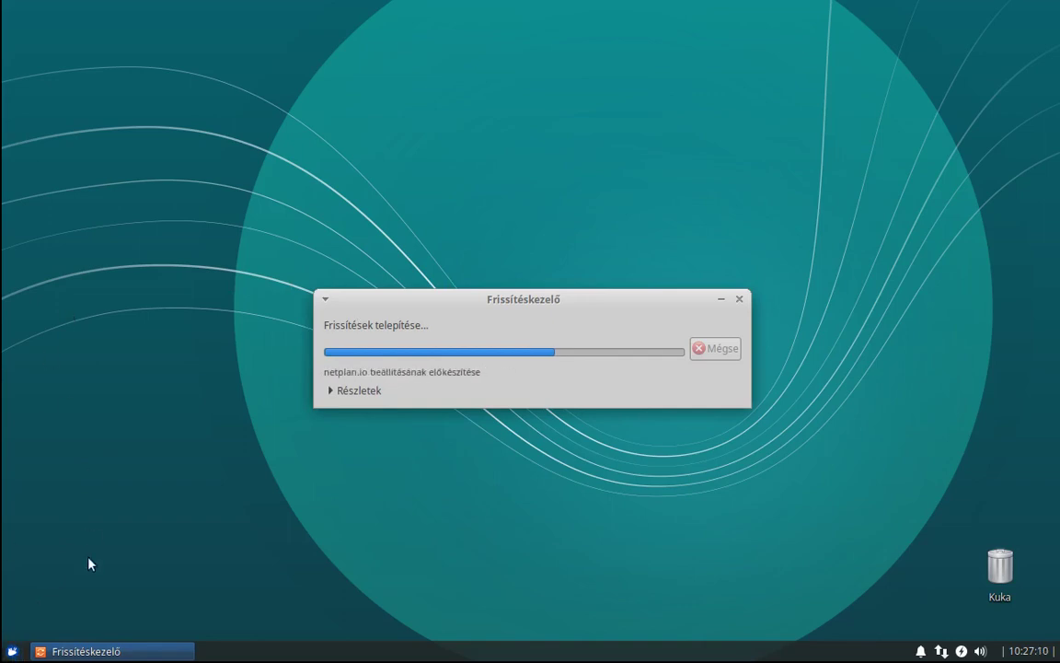
pyautogui.click(12, 650)
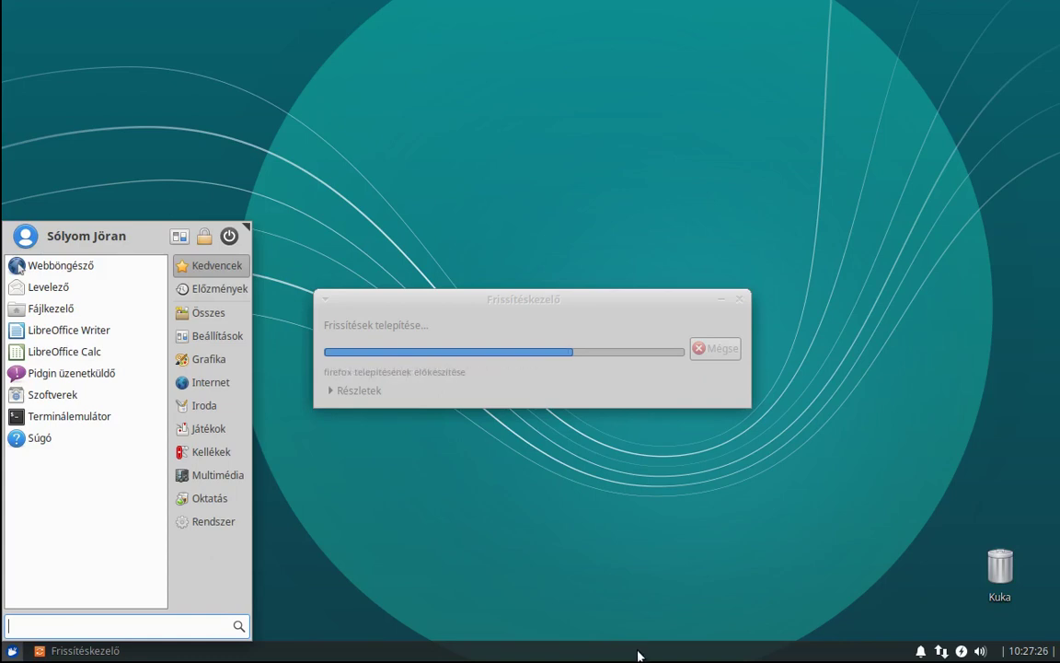
# Explore the panel context menu, briefly opening panel preferences and separator properties.
pyautogui.click(638, 654)
pyautogui.rightClick(639, 654)
pyautogui.moveTo(670, 642)
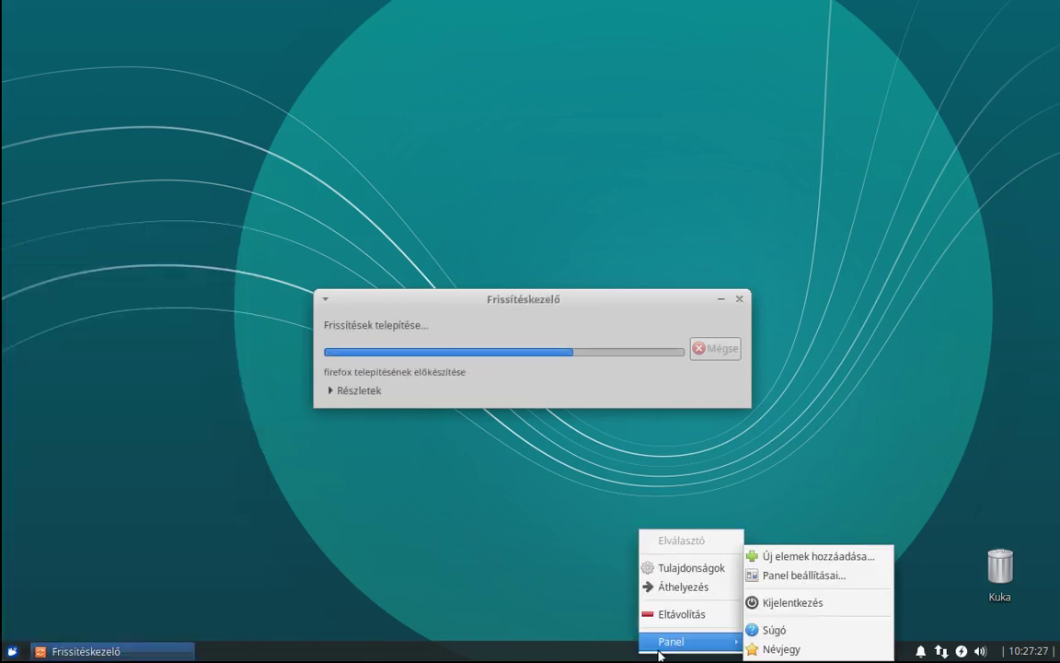
pyautogui.click(794, 577)
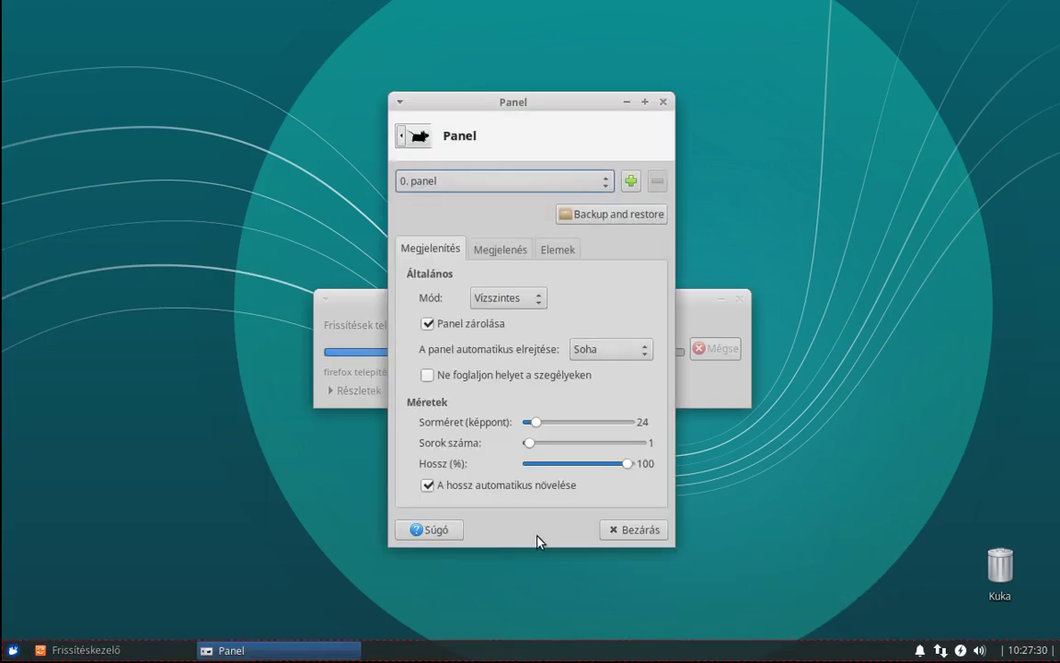
pyautogui.click(639, 536)
pyautogui.rightClick(627, 658)
pyautogui.moveTo(627, 649)
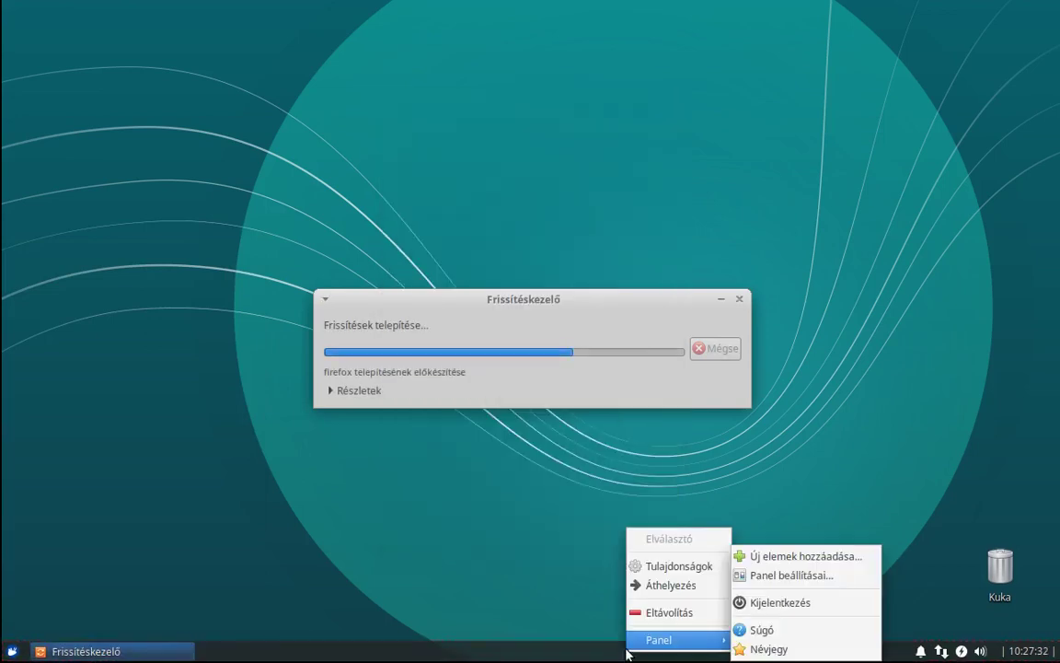
pyautogui.click(641, 566)
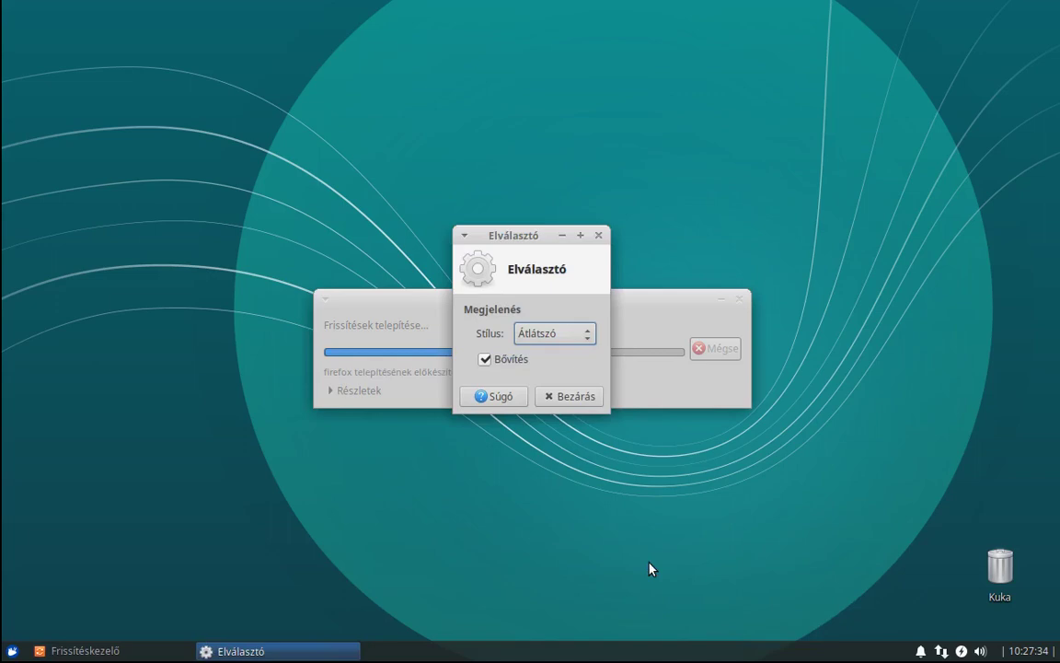
pyautogui.click(568, 396)
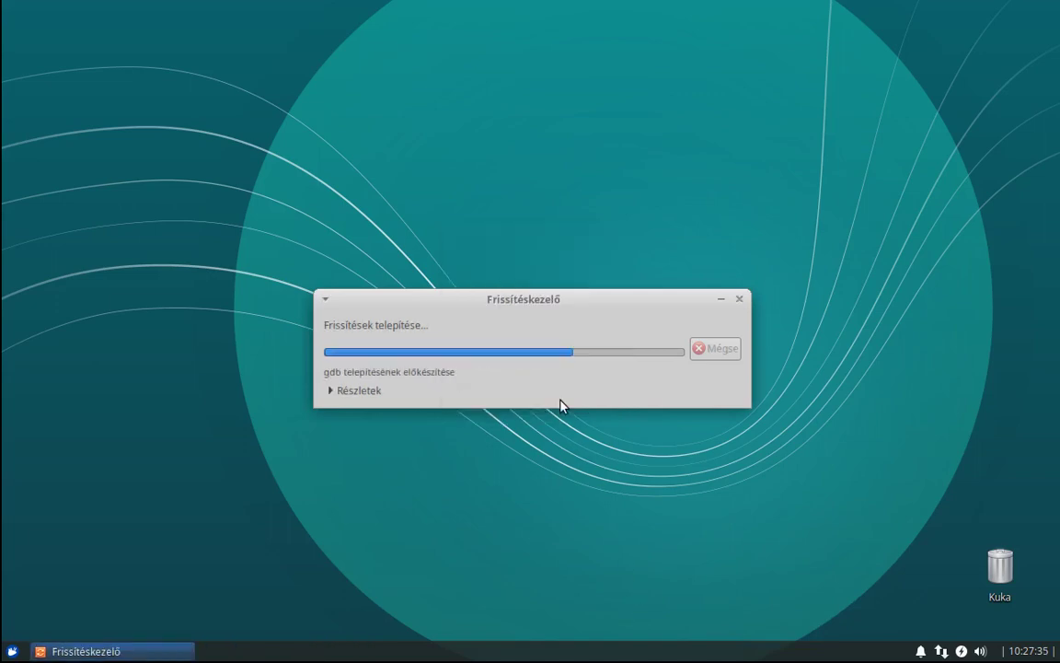
# Open Panel beállításai and show the Elemek list of panel items.
pyautogui.rightClick(592, 653)
pyautogui.moveTo(593, 647)
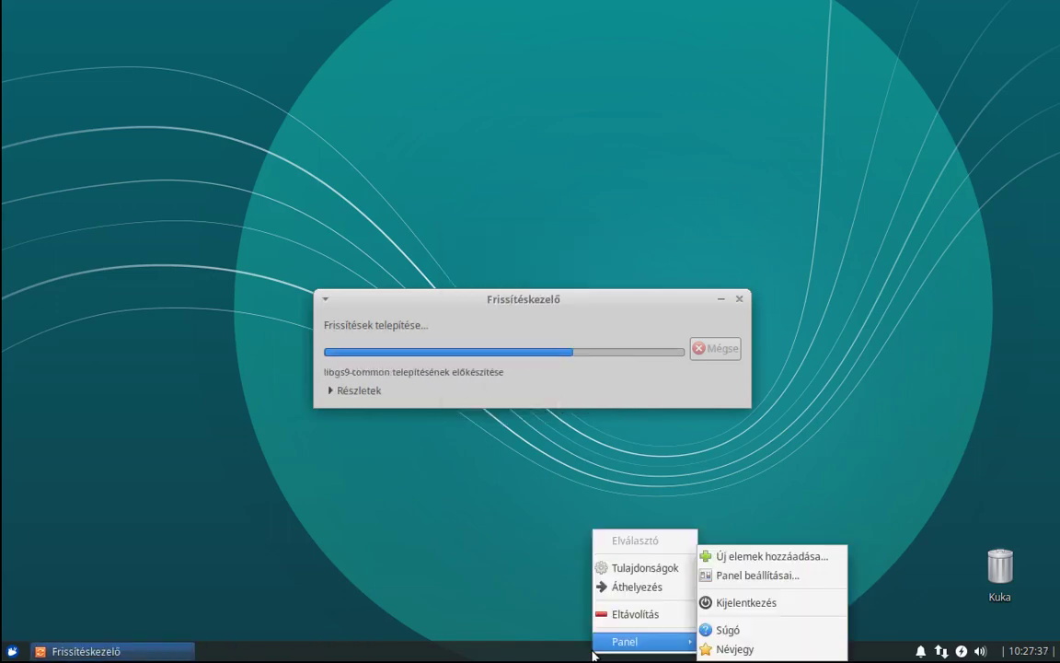
pyautogui.click(762, 575)
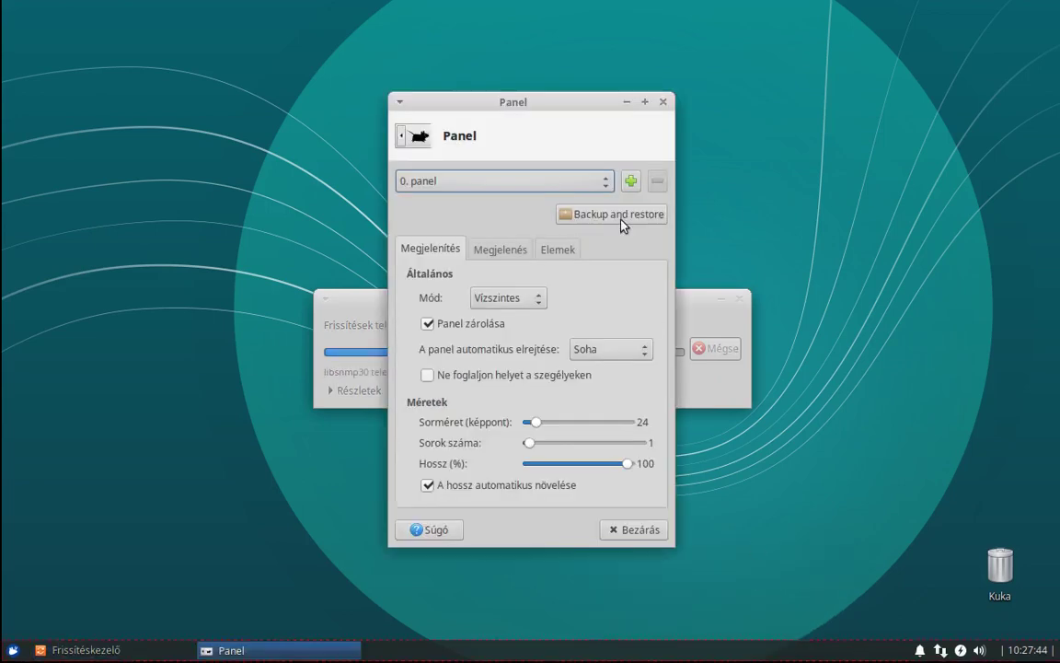
pyautogui.click(511, 252)
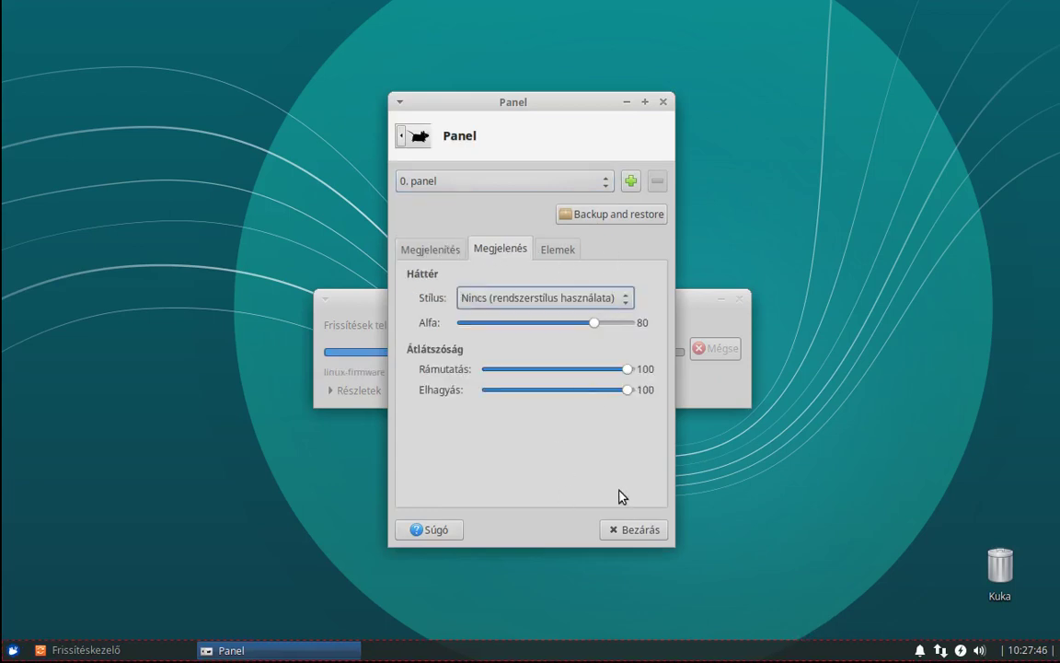
pyautogui.click(553, 253)
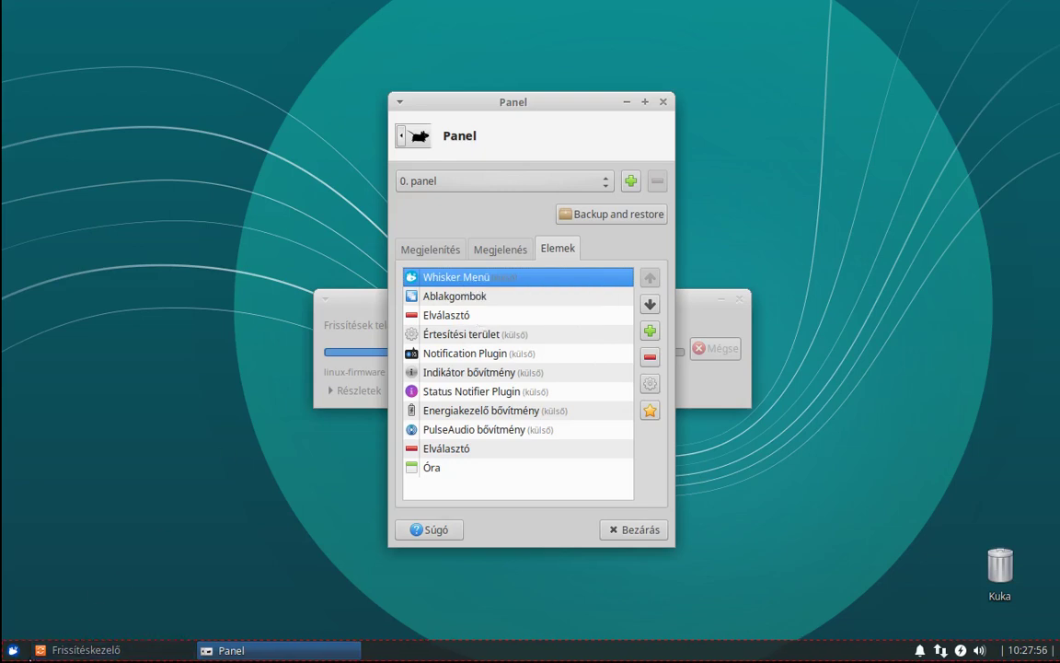
# Uncheck 'Gombfeliratok megjelenítése' in Ablakgombok properties so taskbar buttons show icons only.
pyautogui.click(649, 384)
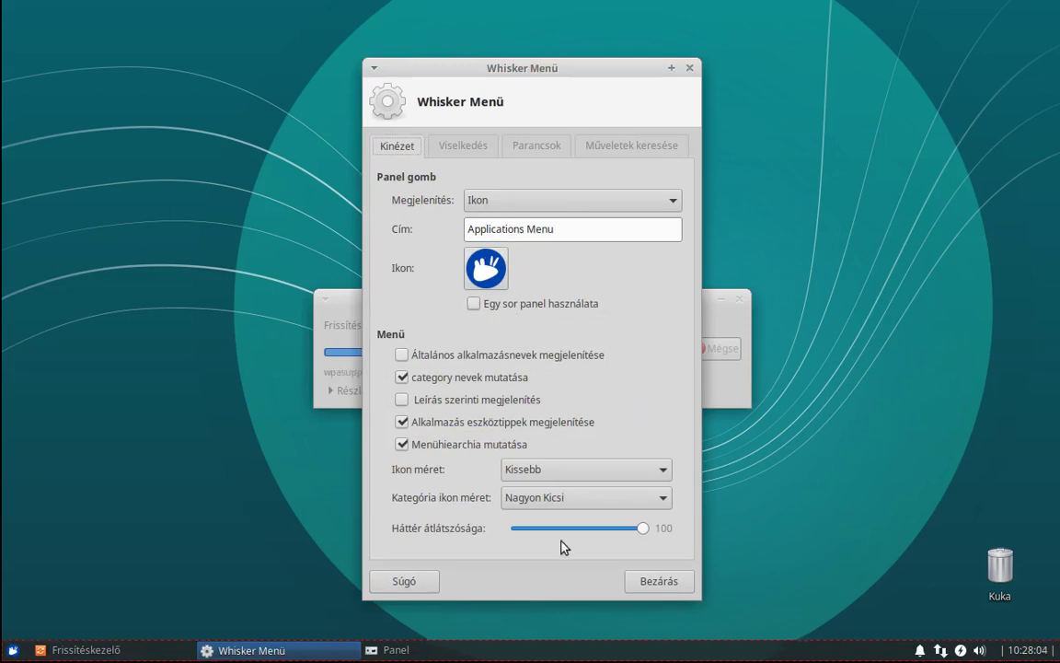
pyautogui.click(650, 581)
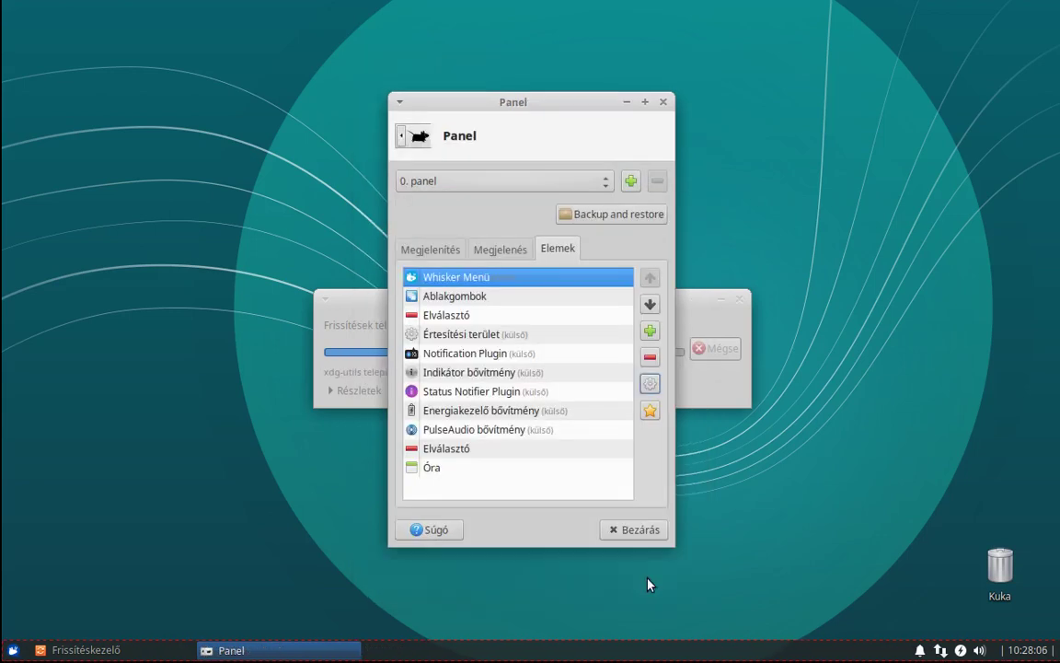
pyautogui.click(444, 299)
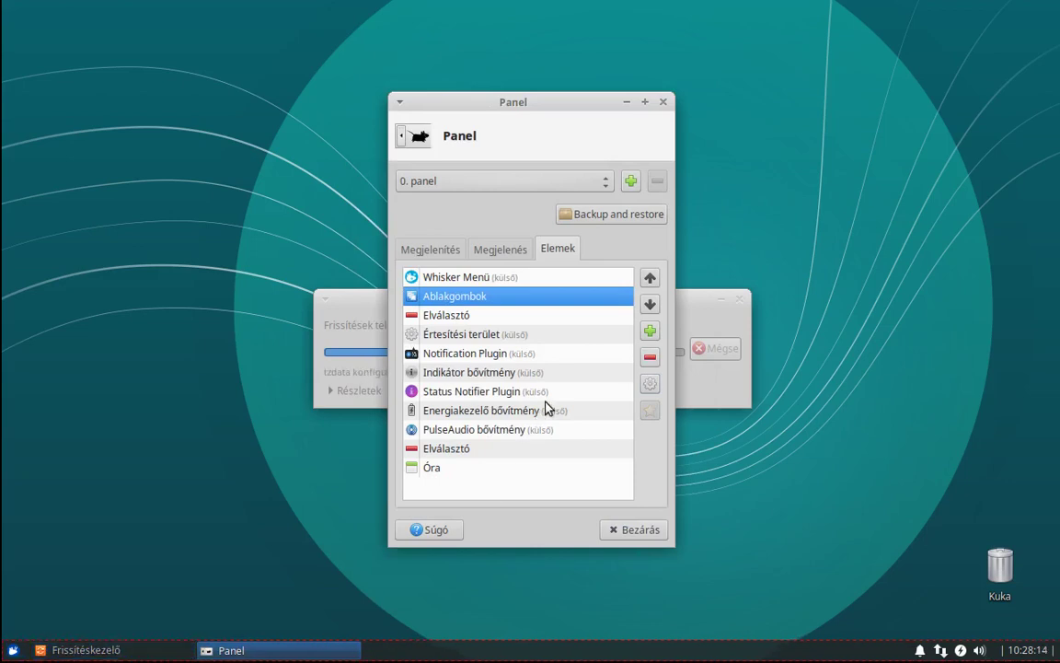
pyautogui.click(651, 385)
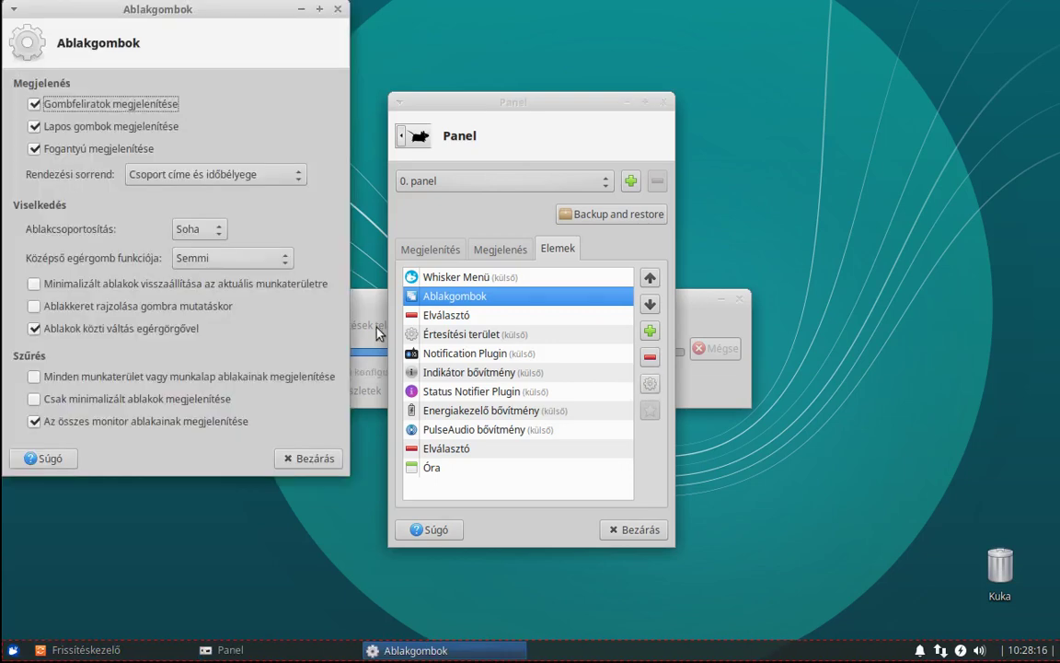
pyautogui.moveTo(189, 12); pyautogui.dragTo(543, 104)
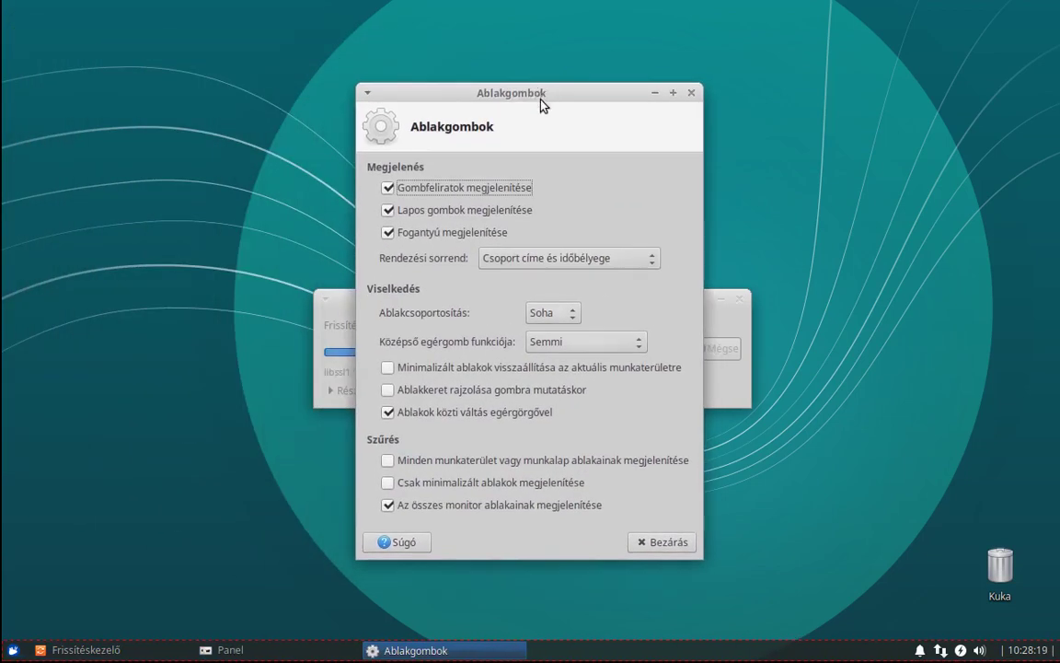
pyautogui.click(387, 188)
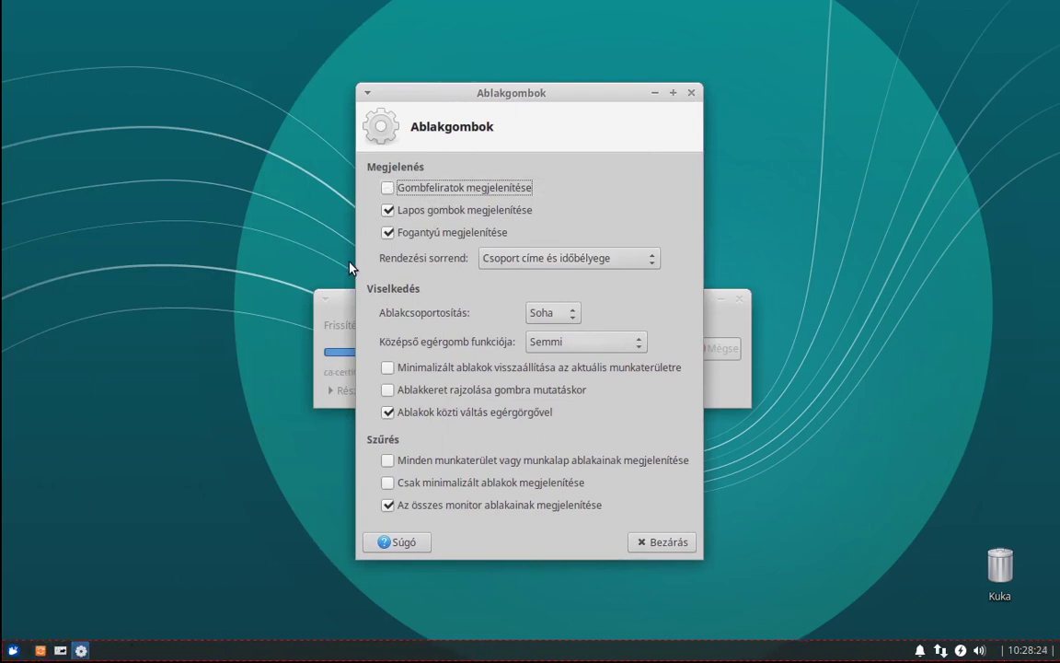
pyautogui.click(692, 94)
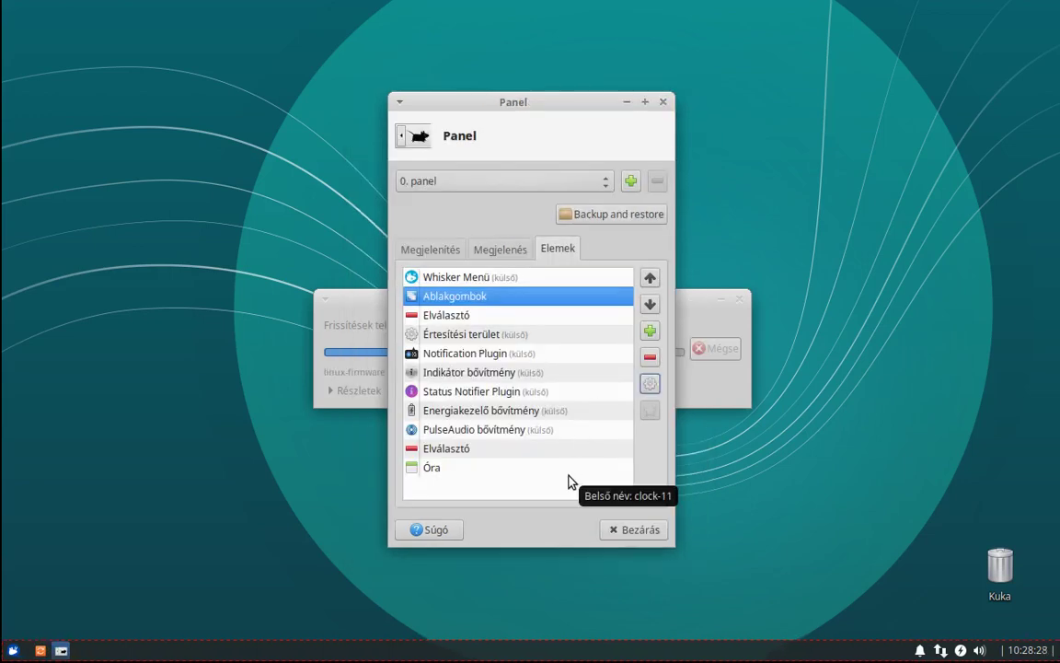
# Drag the Sorméret slider on the Megjelenítés tab from 24 to 32 pixels.
pyautogui.click(439, 254)
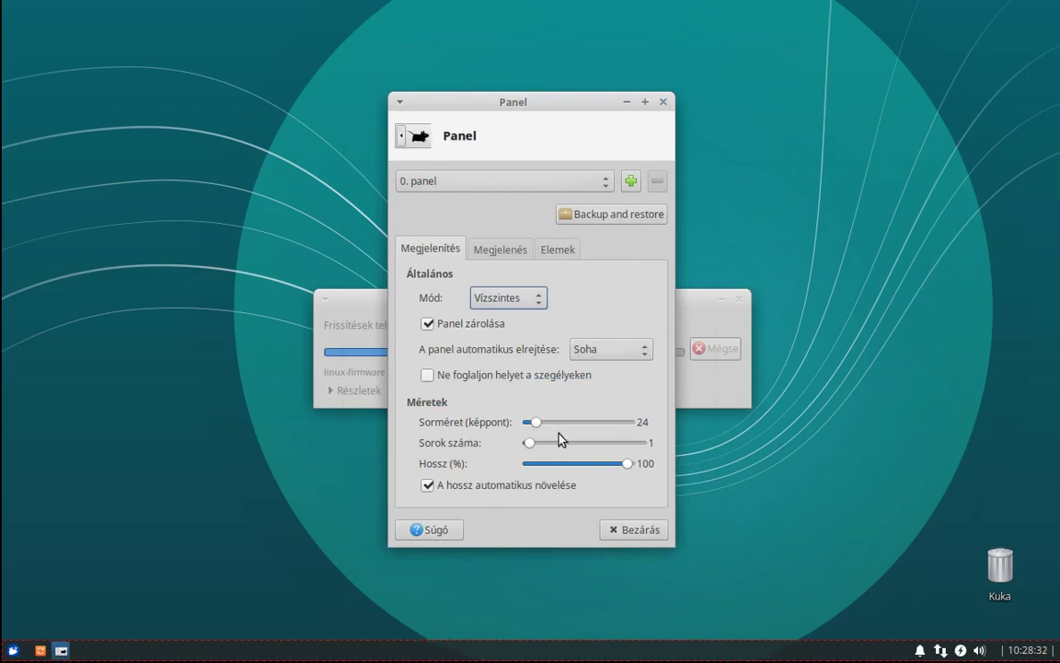
pyautogui.moveTo(536, 425); pyautogui.dragTo(545, 430)
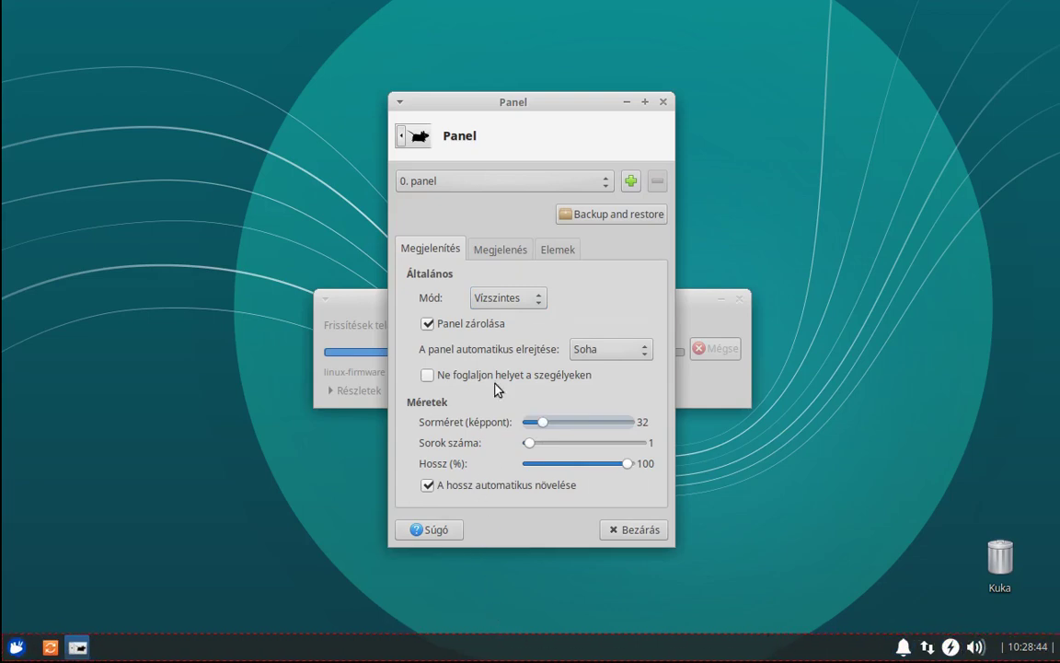
# Step through the Elemek items from Értesítési terület down to Óra.
pyautogui.click(556, 250)
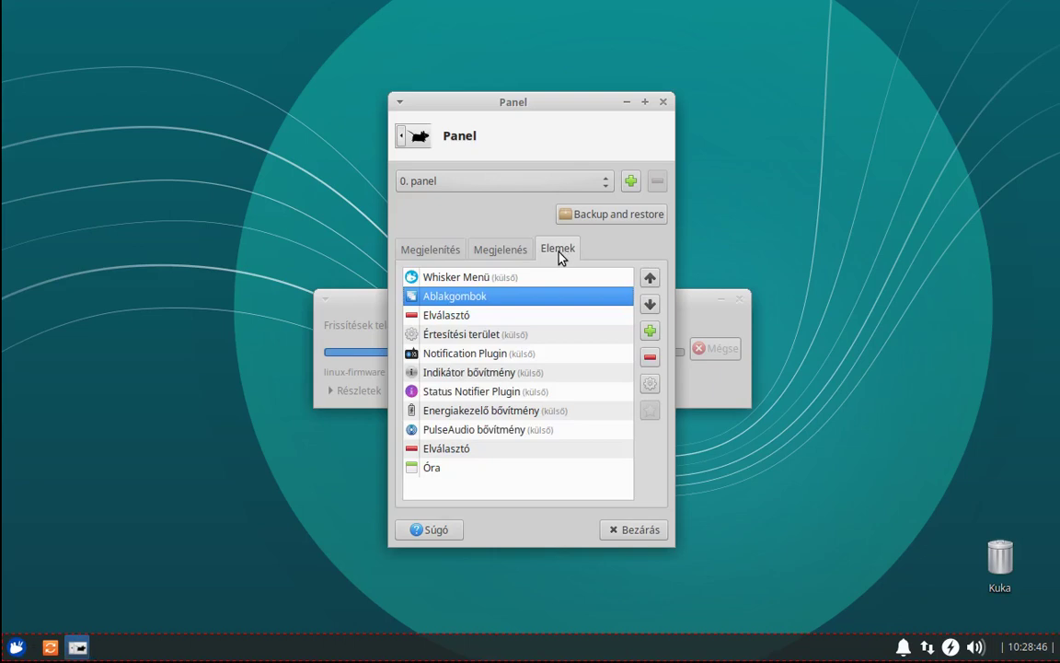
pyautogui.click(466, 339)
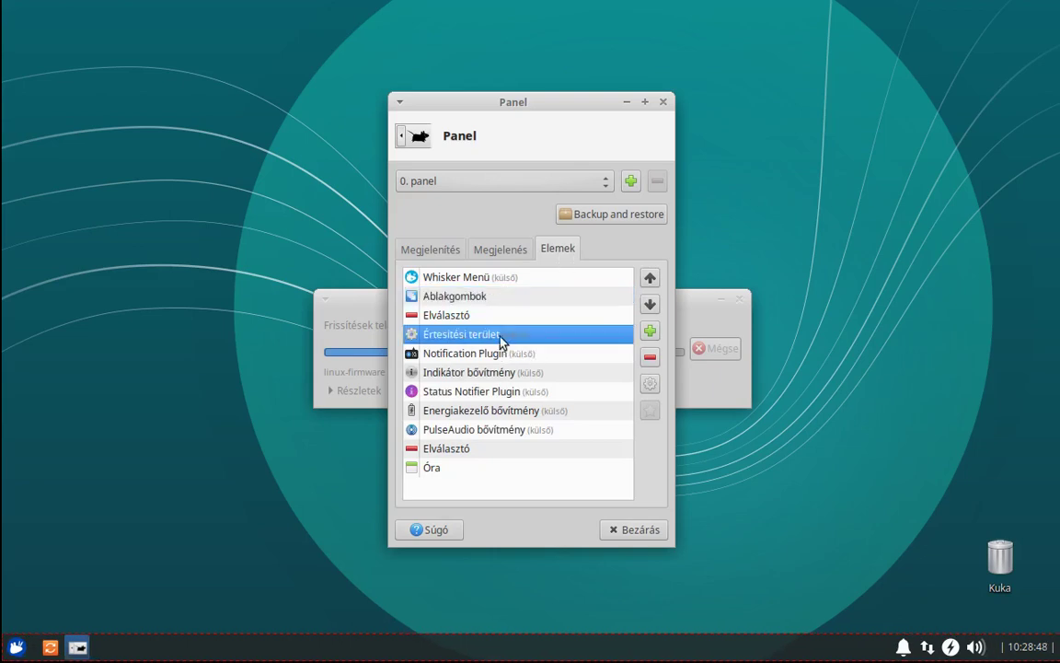
pyautogui.click(514, 357)
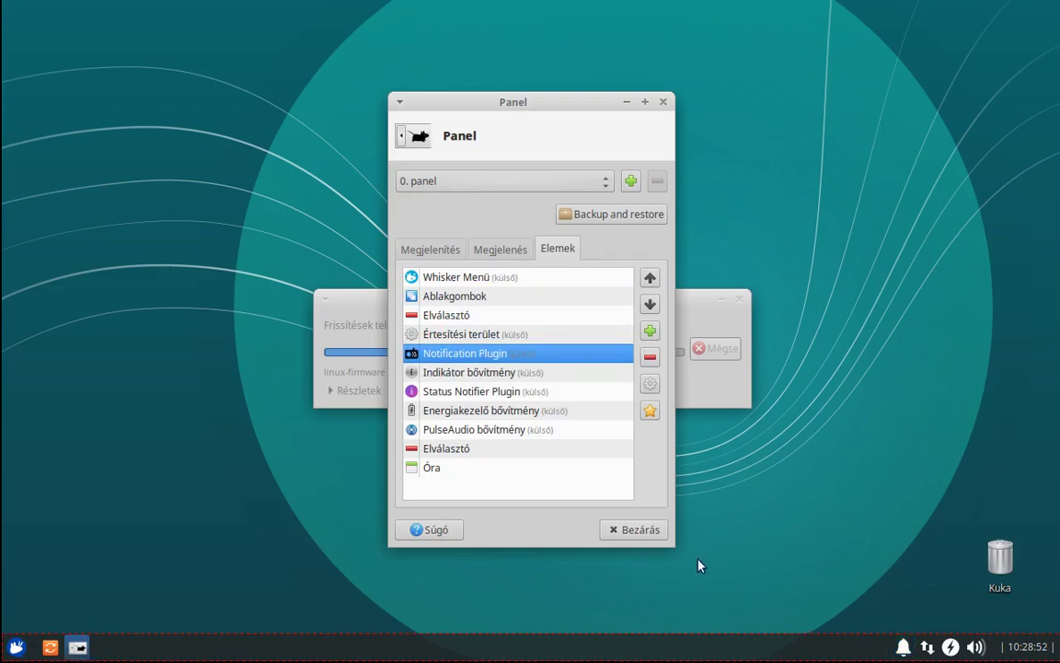
pyautogui.click(439, 378)
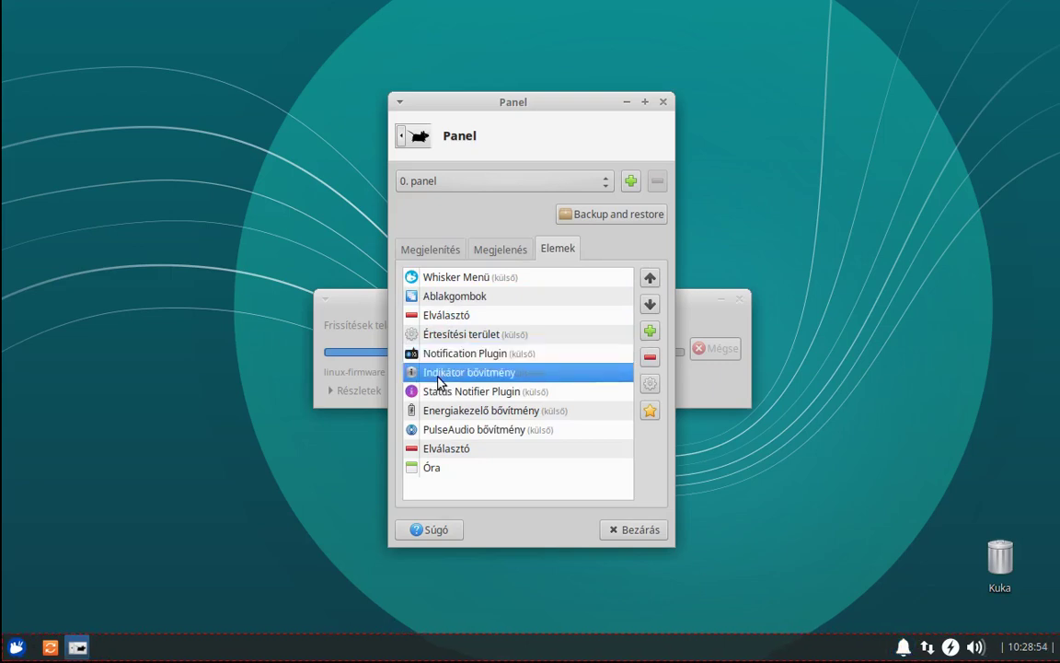
pyautogui.click(449, 395)
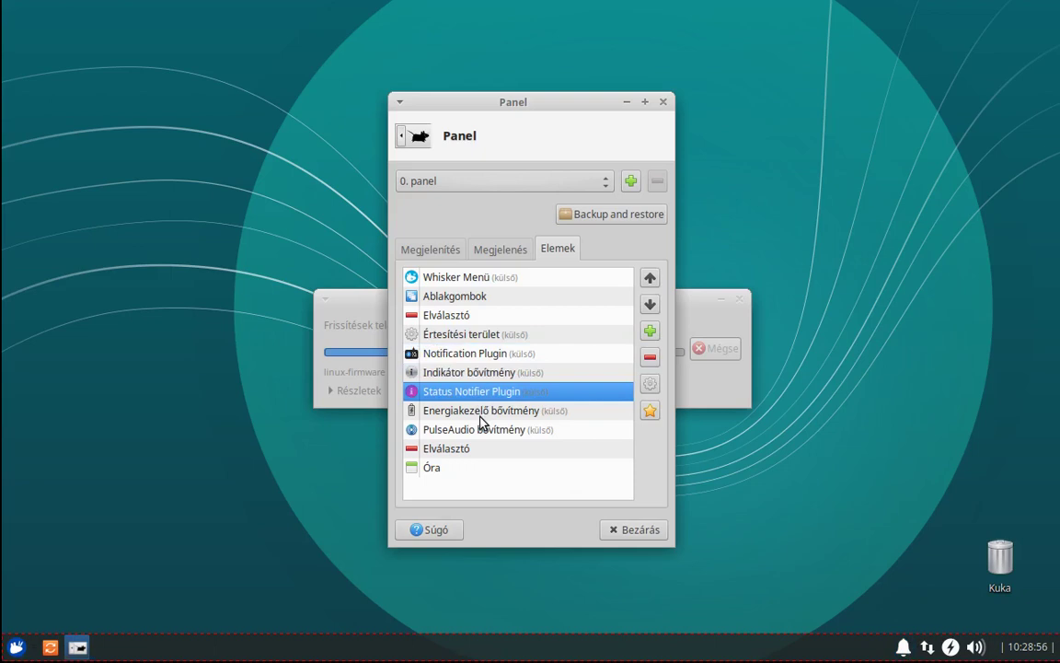
pyautogui.click(480, 422)
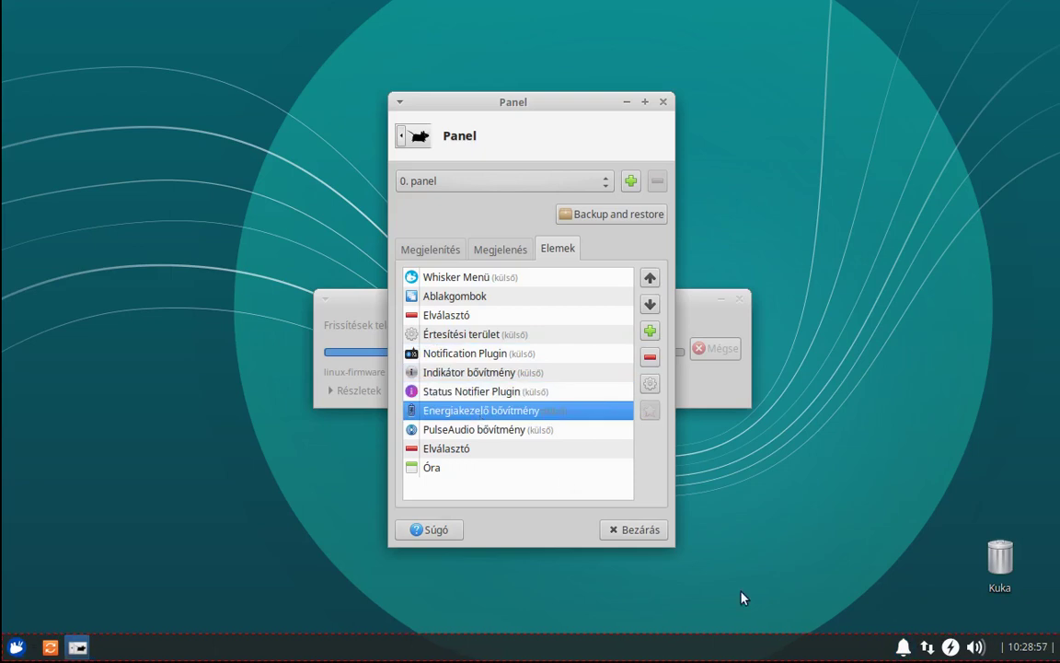
pyautogui.click(458, 430)
pyautogui.click(490, 450)
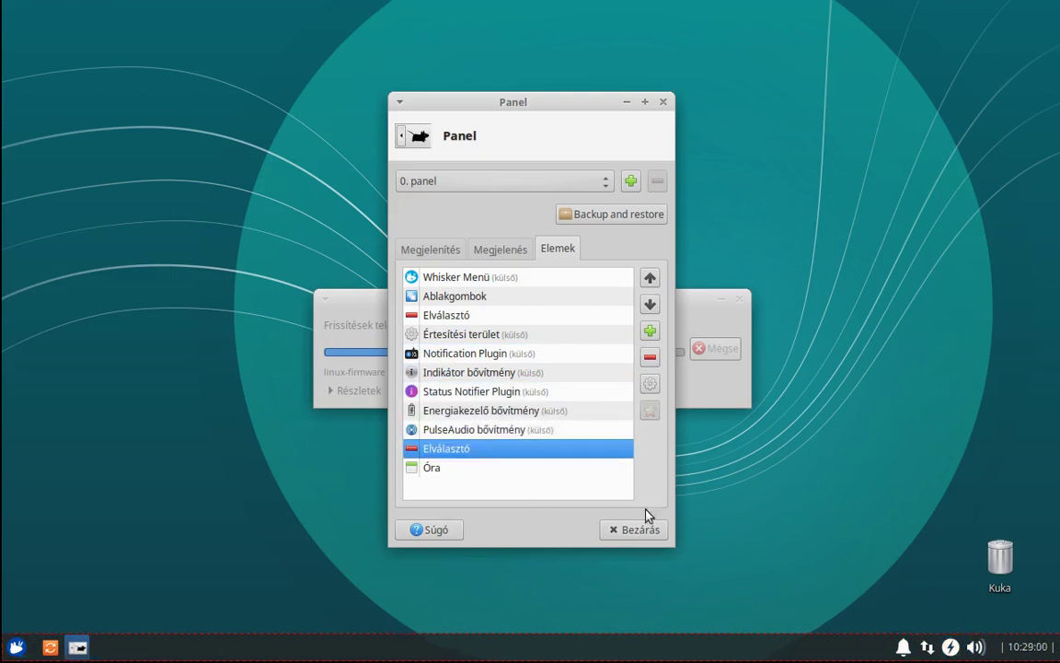
pyautogui.click(477, 469)
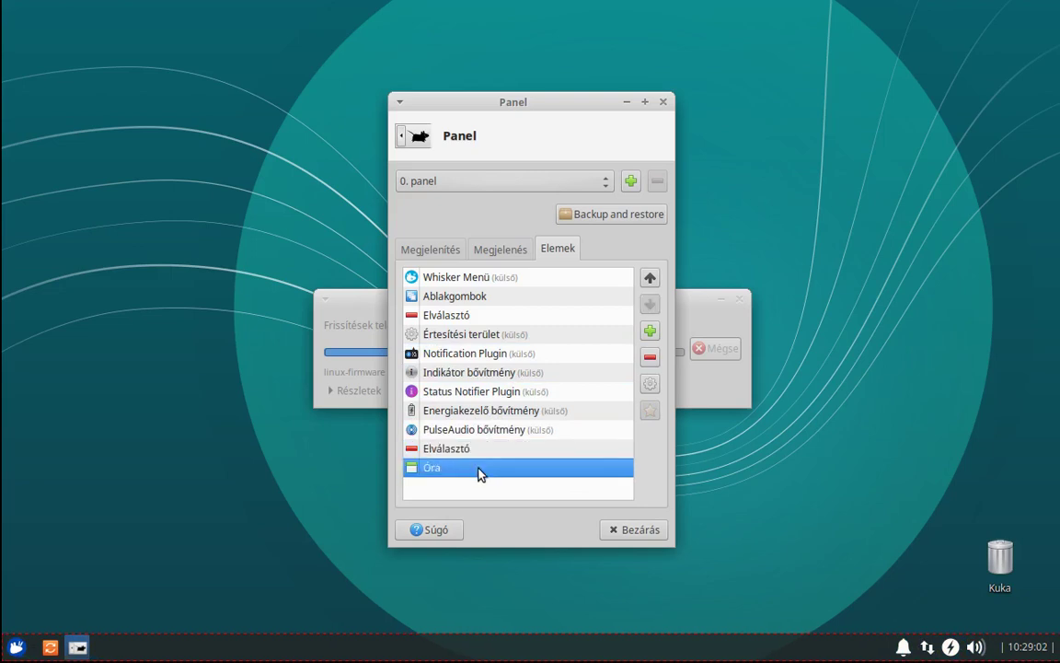
# Inspect the Óra clock properties without changes, then return to the Megjelenítés tab.
pyautogui.click(650, 383)
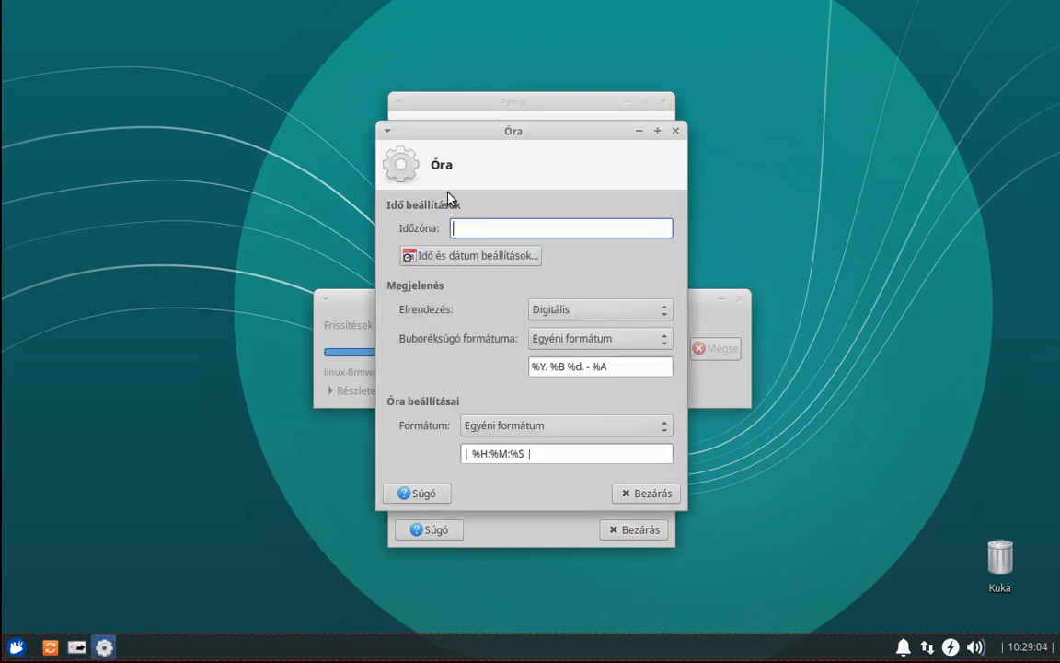
pyautogui.click(643, 495)
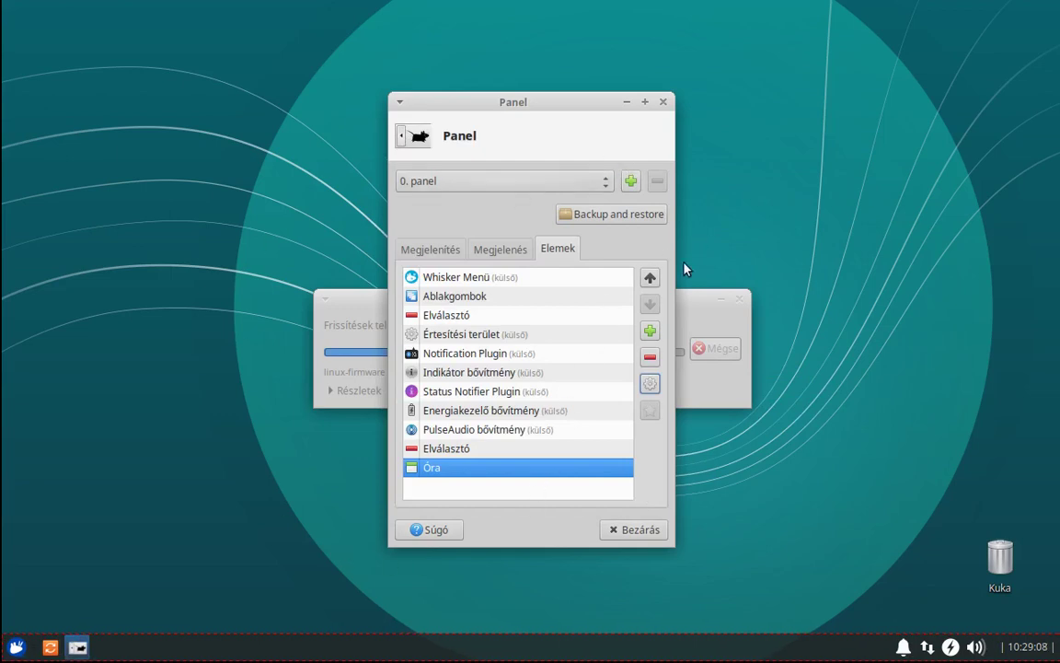
pyautogui.click(514, 248)
pyautogui.click(442, 250)
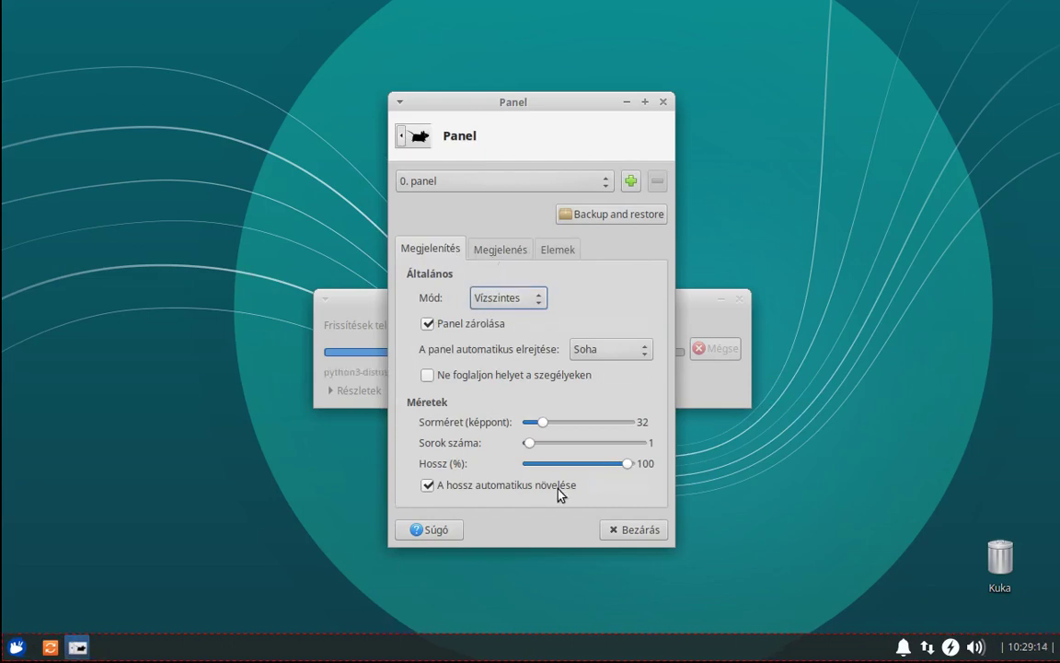
# Try Hossz at 80%, then restore 100% length with 'A hossz automatikus növelése' checked.
pyautogui.click(628, 464)
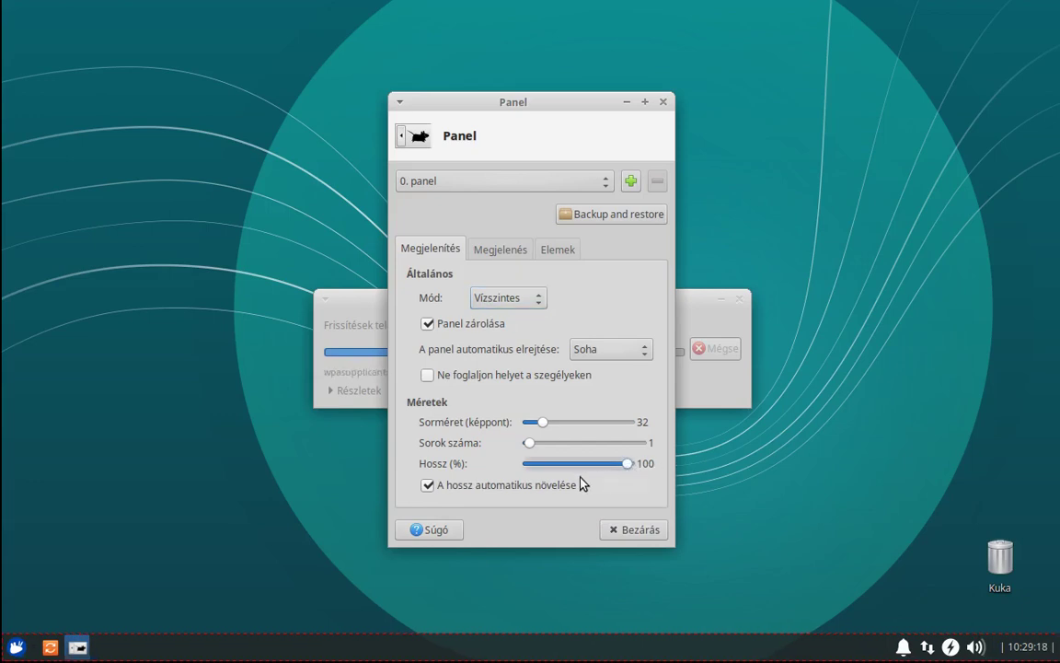
pyautogui.click(442, 491)
pyautogui.click(598, 465)
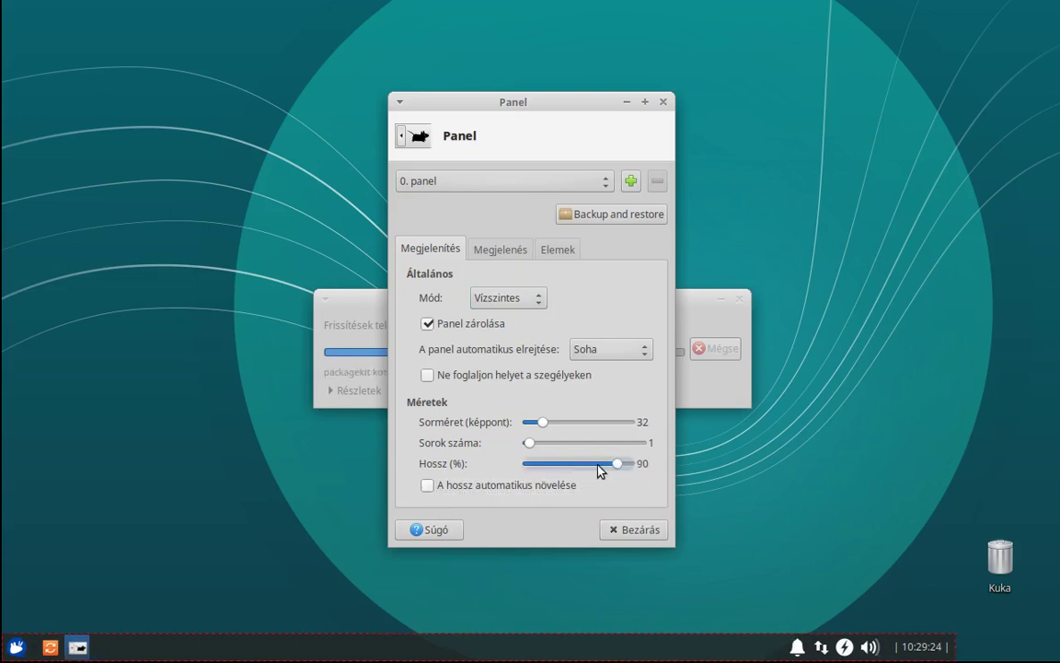
pyautogui.click(479, 489)
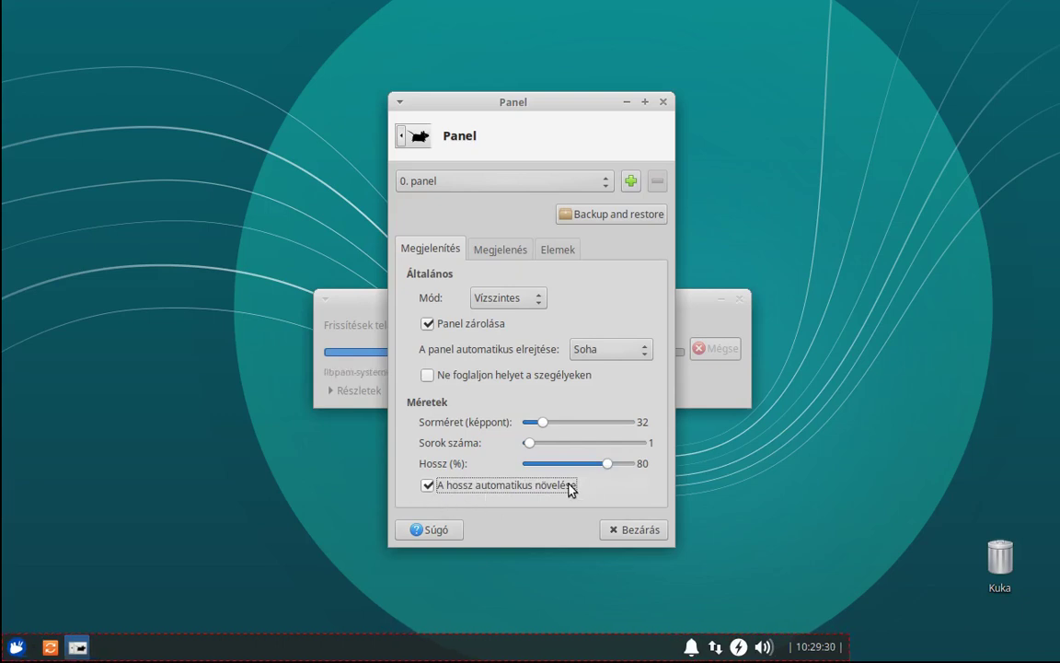
pyautogui.moveTo(607, 466); pyautogui.dragTo(647, 469)
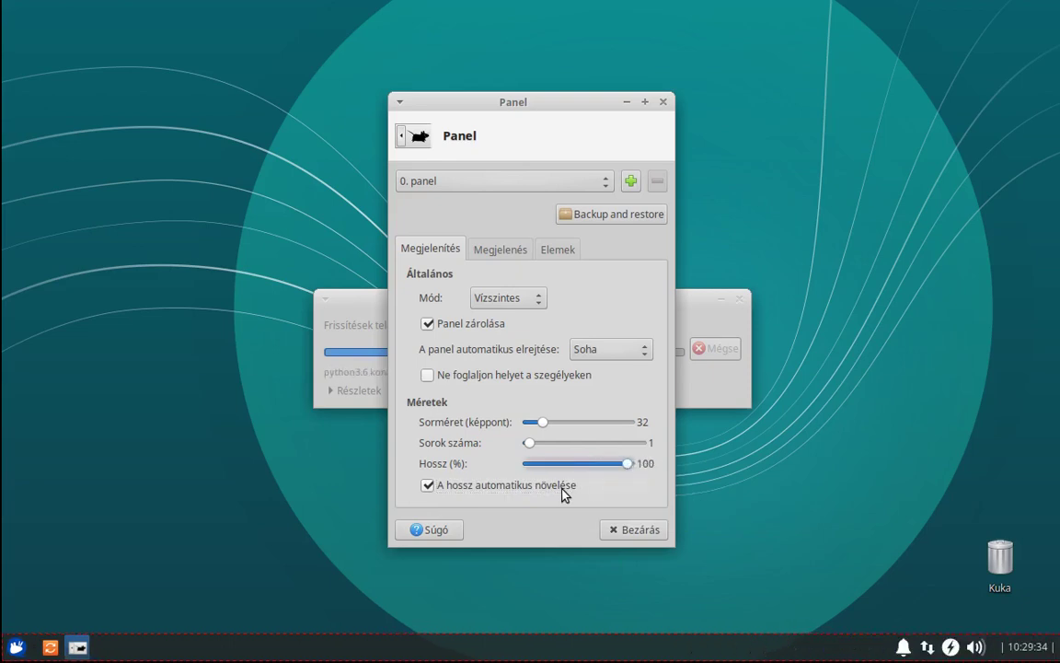
pyautogui.click(505, 250)
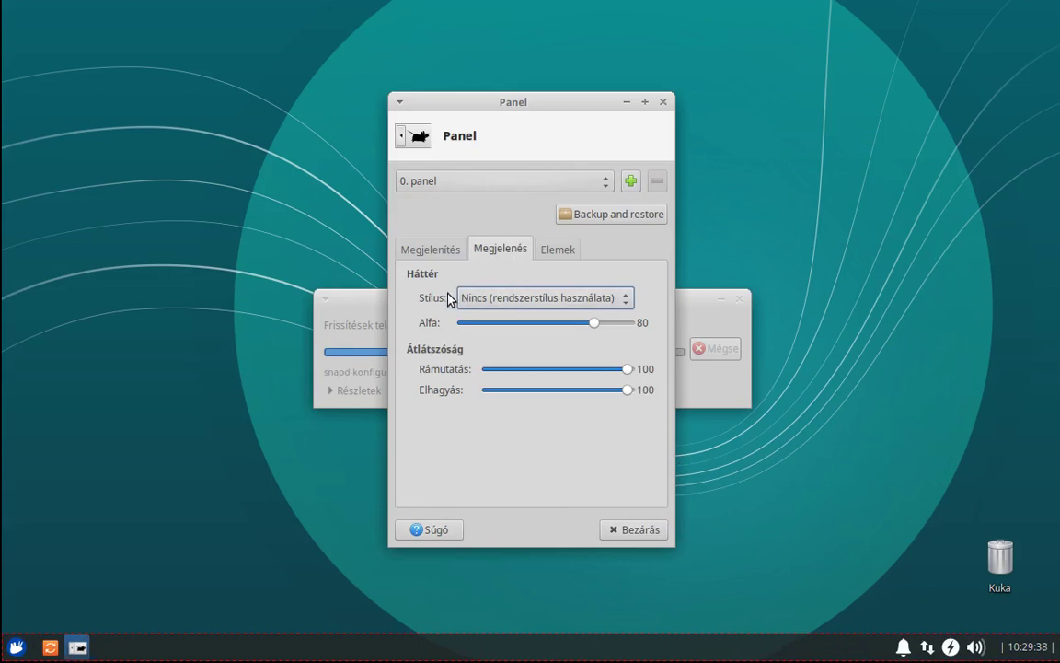
# Set the panel background Stílus to Homogén szín after briefly trying an image.
pyautogui.click(489, 305)
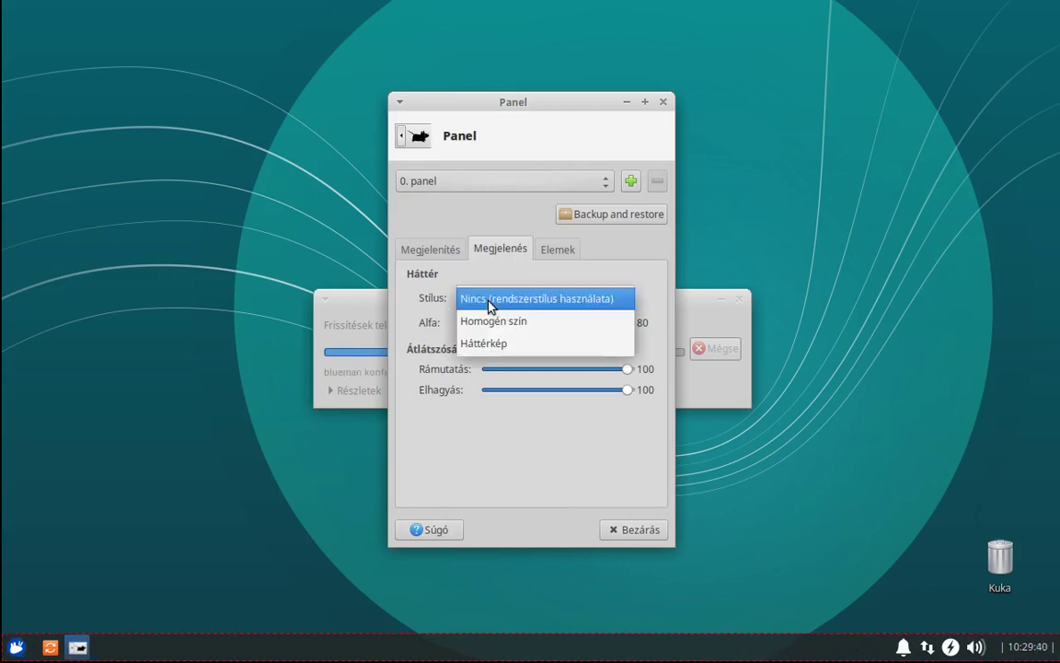
pyautogui.click(492, 328)
pyautogui.click(497, 301)
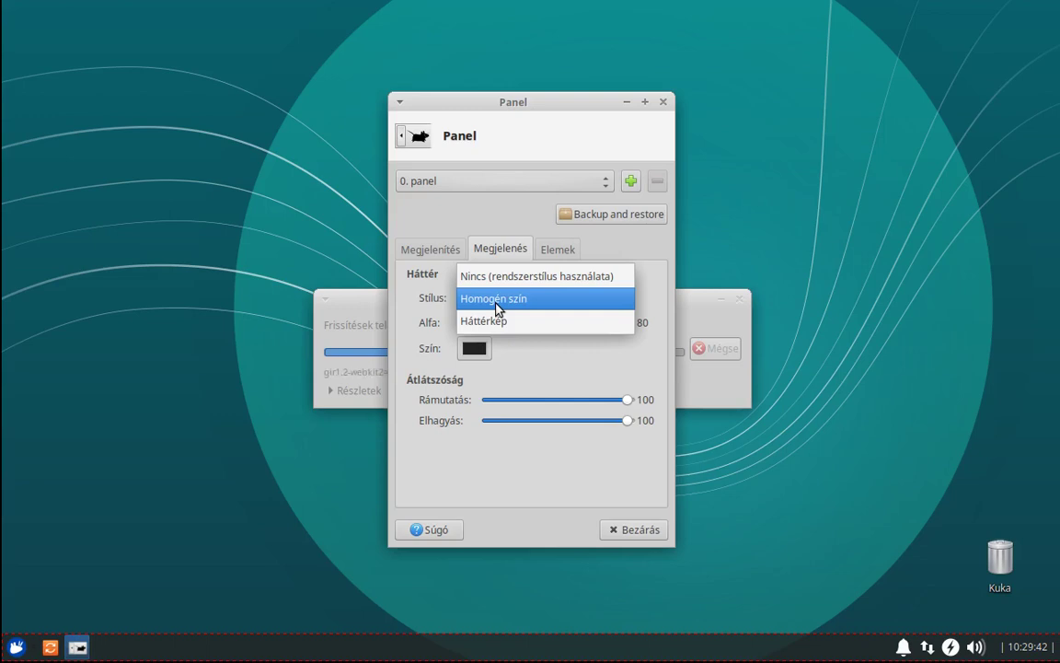
pyautogui.click(503, 323)
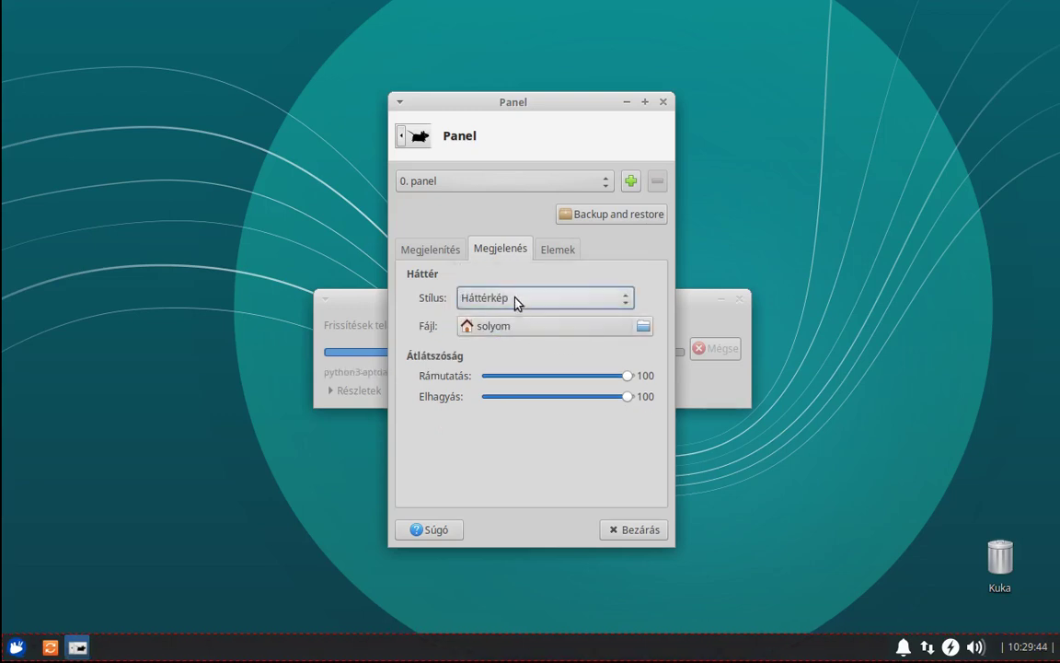
pyautogui.click(515, 300)
pyautogui.click(502, 278)
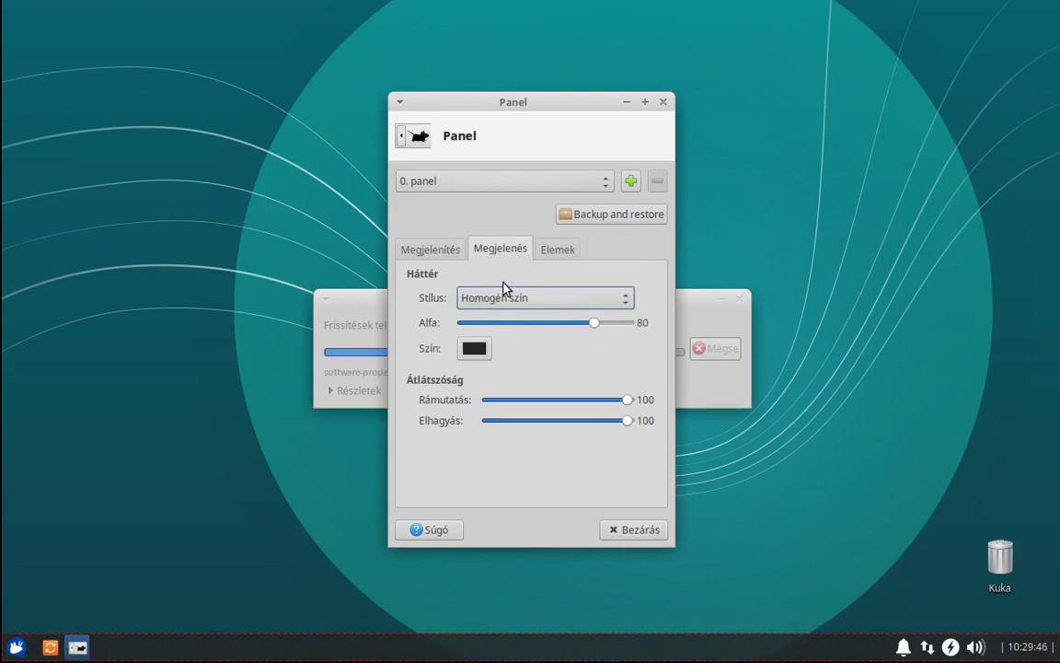
# Set the background colour to #202020 and lower the Alfa slider to 60.
pyautogui.click(475, 353)
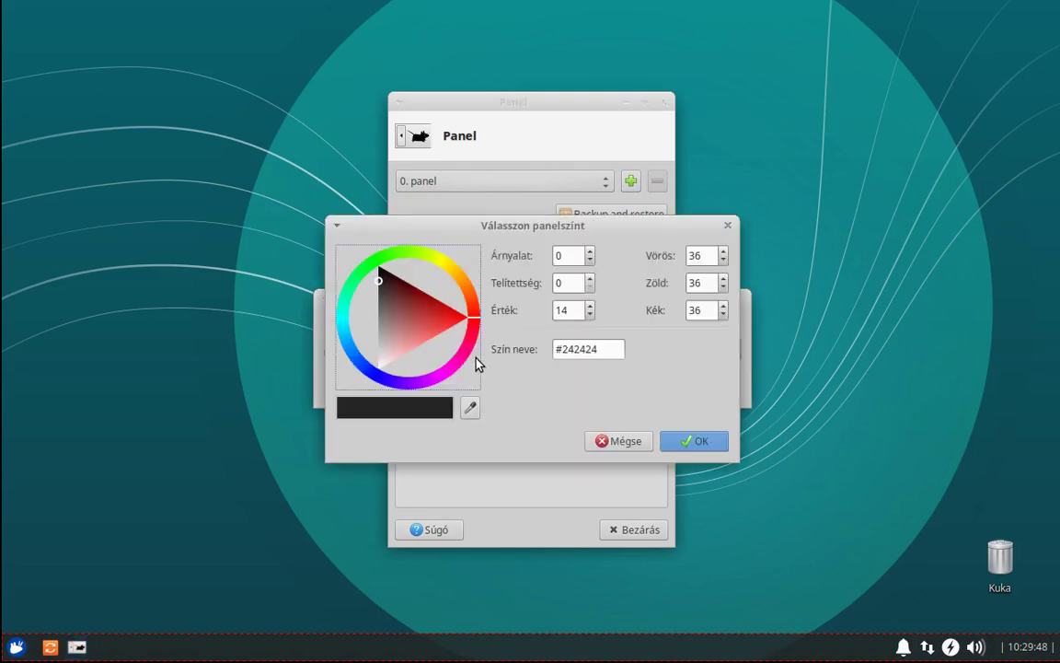
pyautogui.moveTo(428, 355)
pyautogui.mouseDown()
pyautogui.moveTo(405, 315)
pyautogui.moveTo(367, 315)
pyautogui.mouseUp()
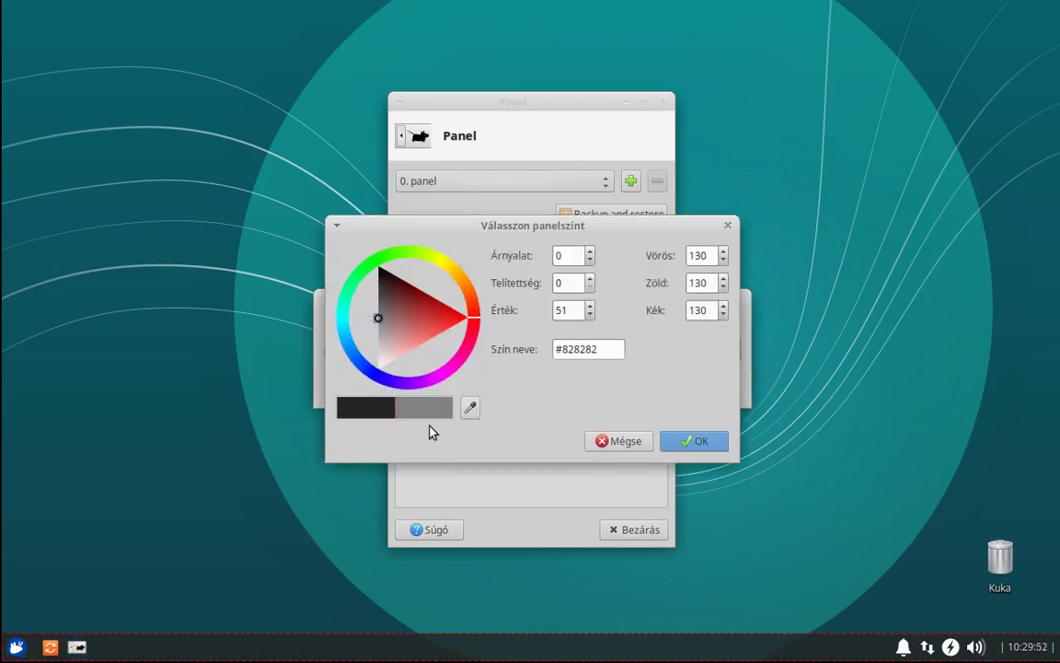
pyautogui.click(686, 440)
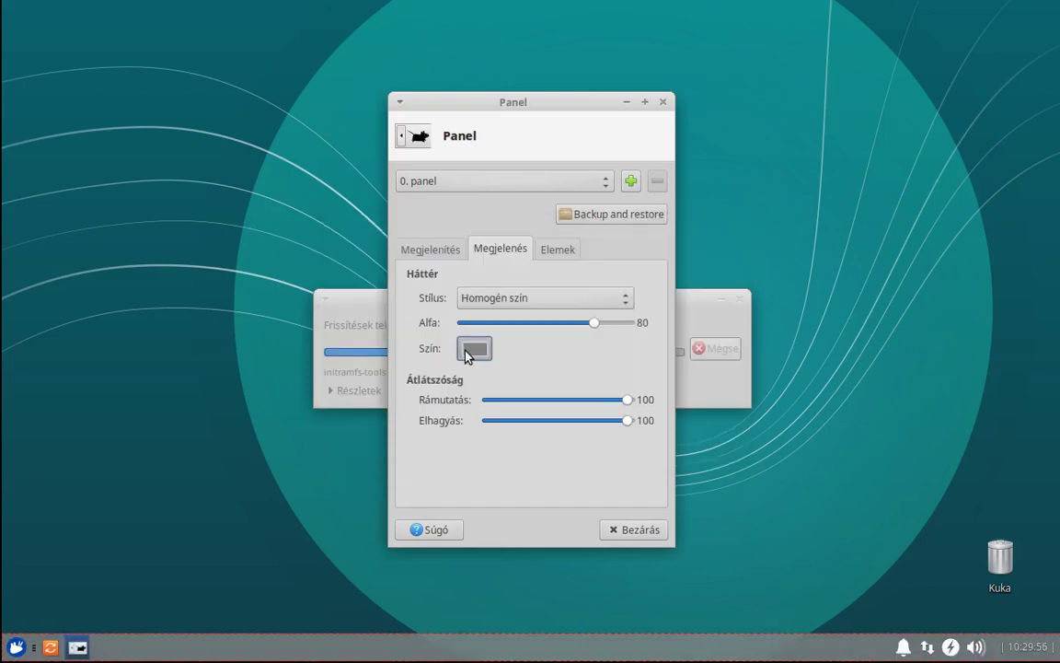
pyautogui.click(470, 353)
pyautogui.moveTo(378, 320); pyautogui.dragTo(402, 272)
pyautogui.click(696, 443)
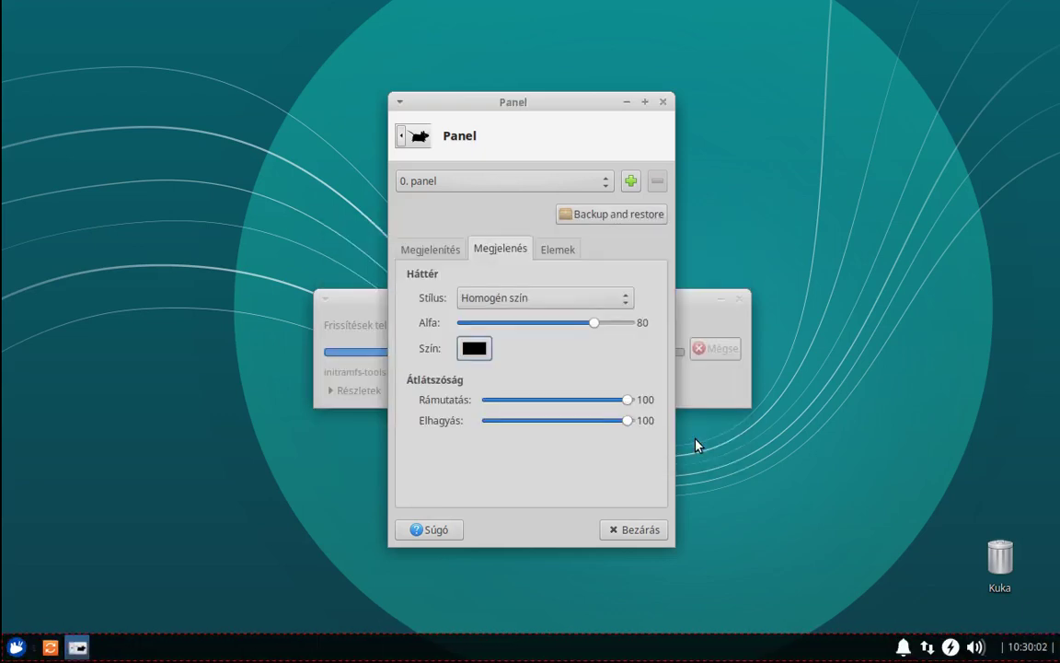
pyautogui.click(474, 353)
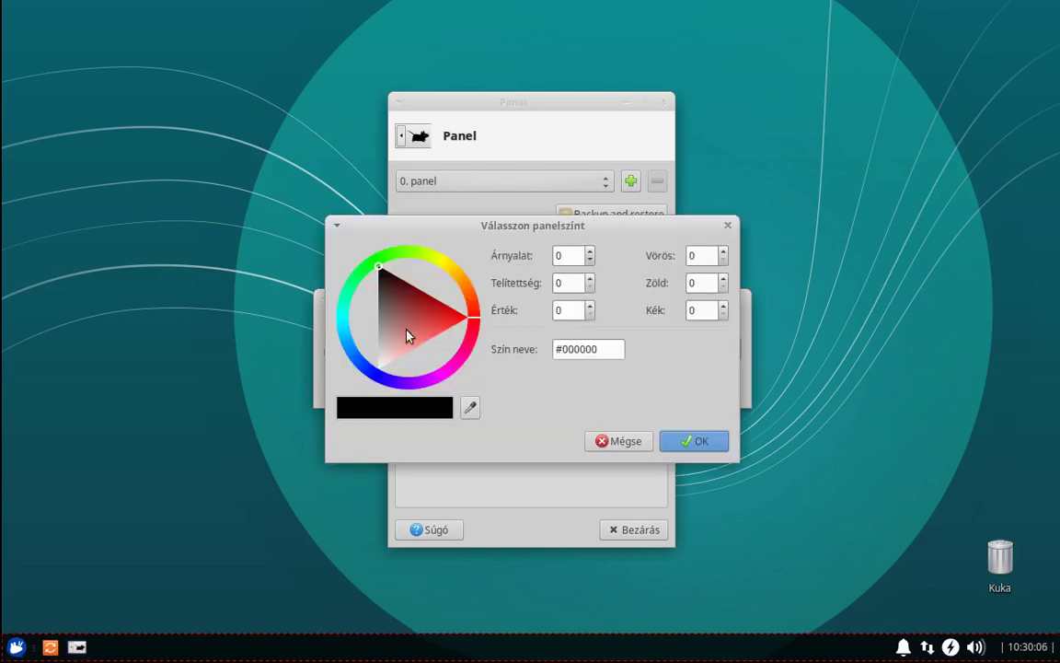
pyautogui.moveTo(558, 350); pyautogui.dragTo(681, 355)
pyautogui.write('#202020')
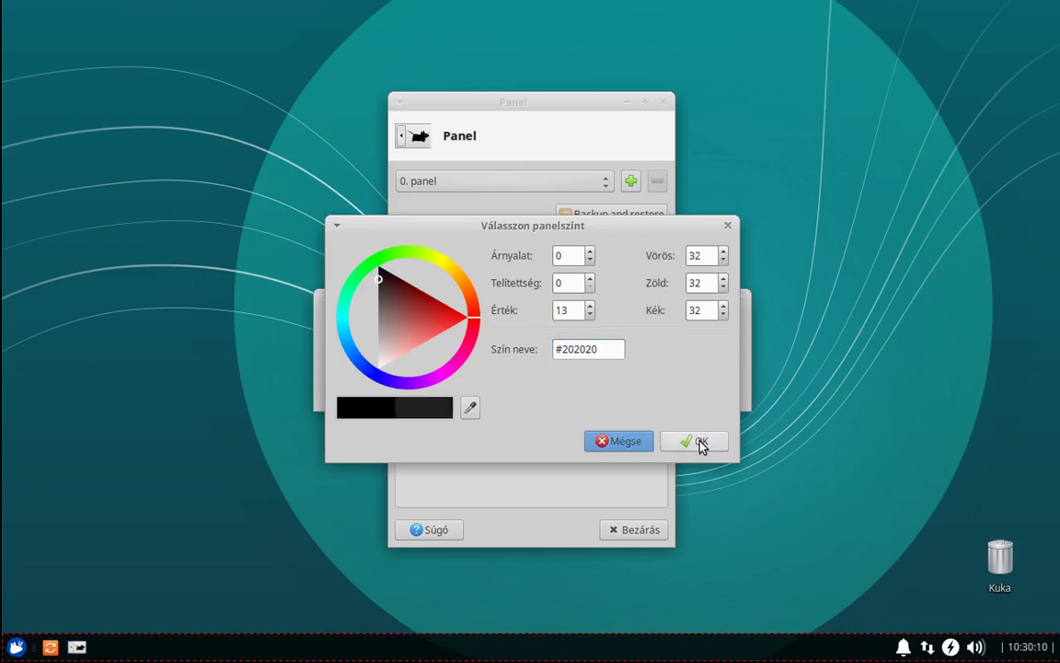
pyautogui.click(701, 443)
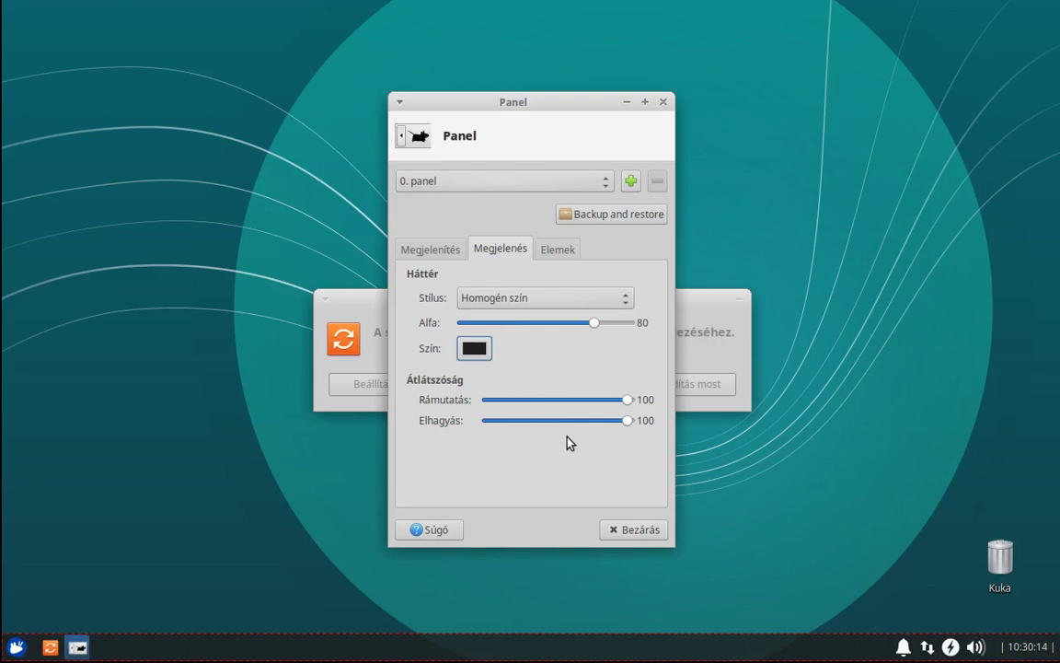
pyautogui.moveTo(595, 323); pyautogui.dragTo(562, 326)
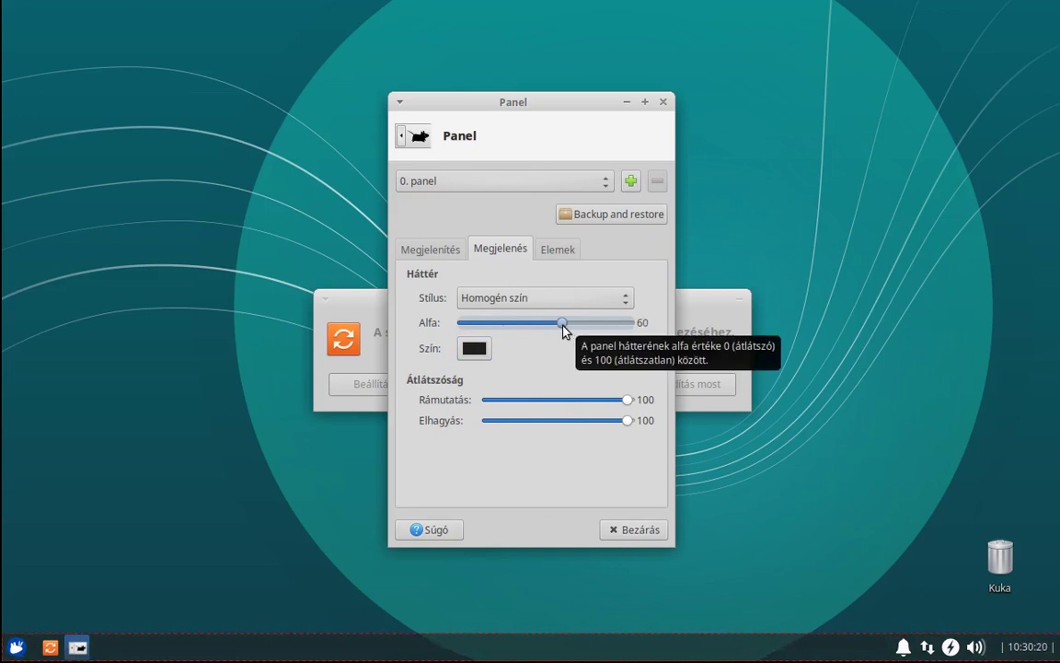
# Close the panel settings, restart to finish the updates, and log back in with the account password.
pyautogui.click(555, 254)
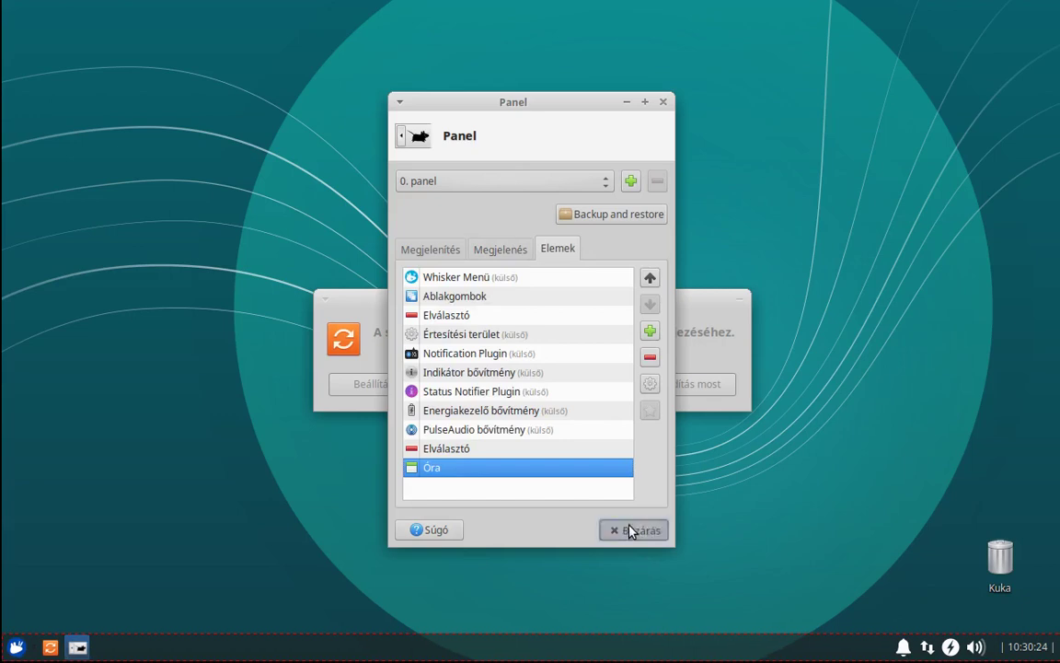
pyautogui.click(633, 530)
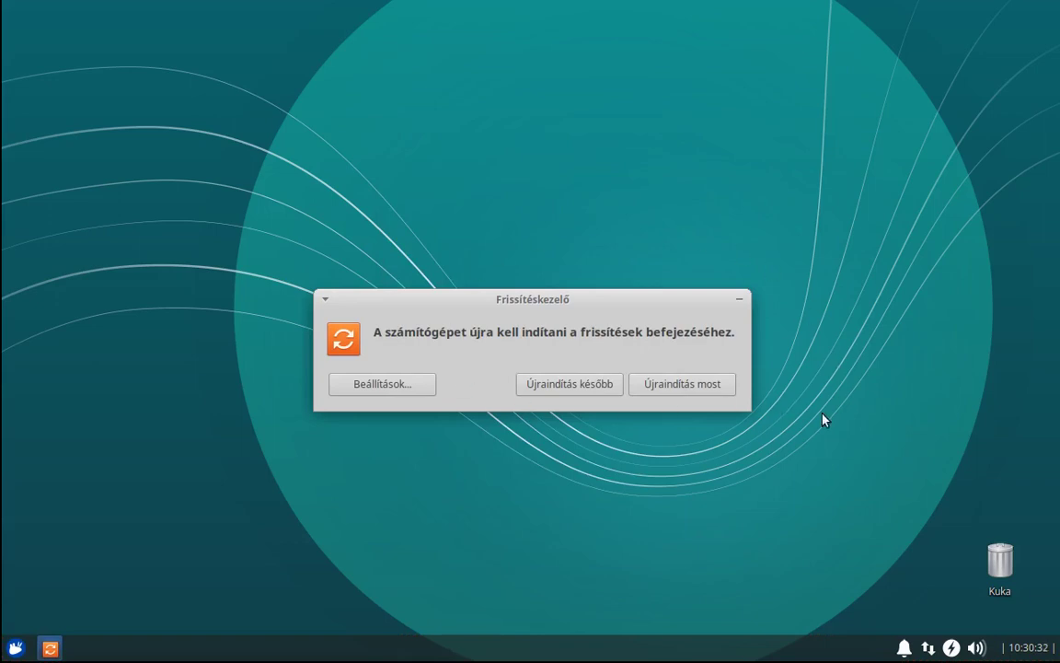
pyautogui.click(689, 385)
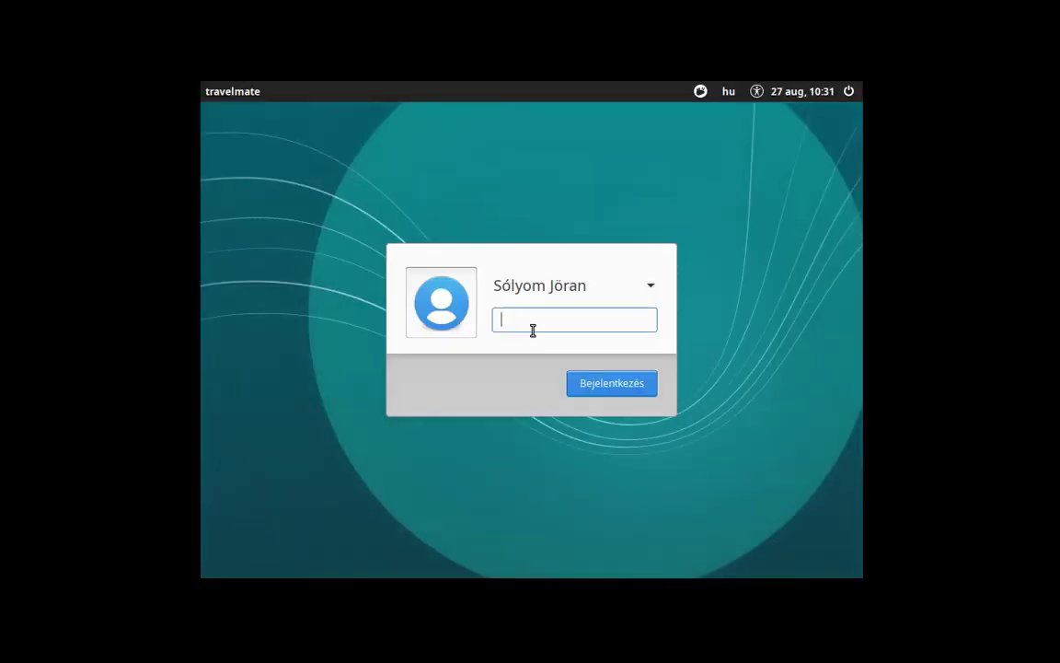
pyautogui.write('•••')
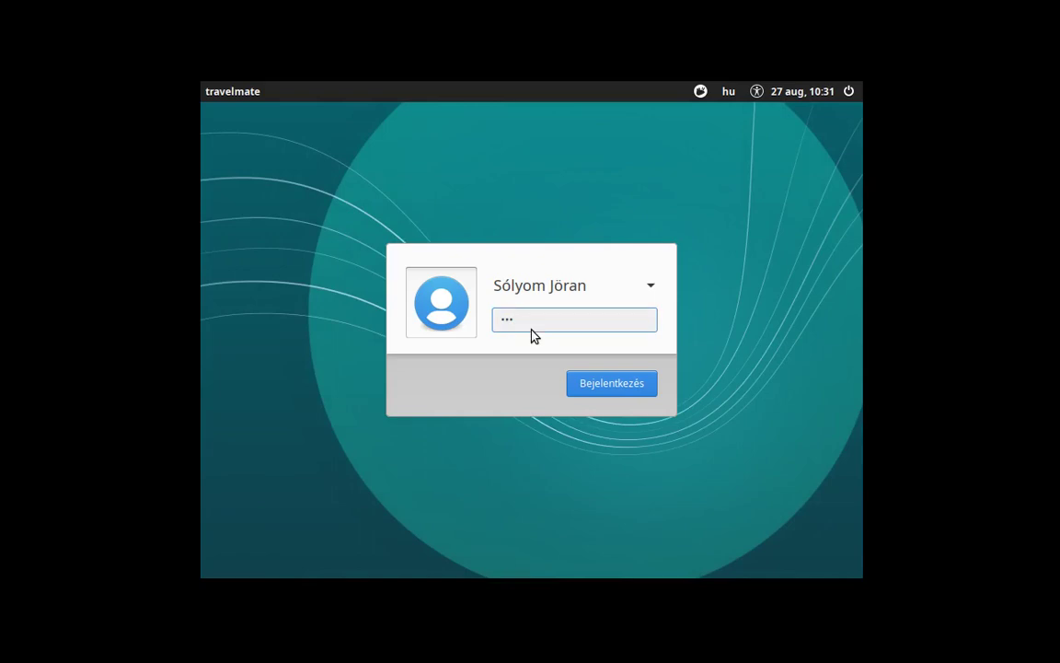
pyautogui.press('Return')
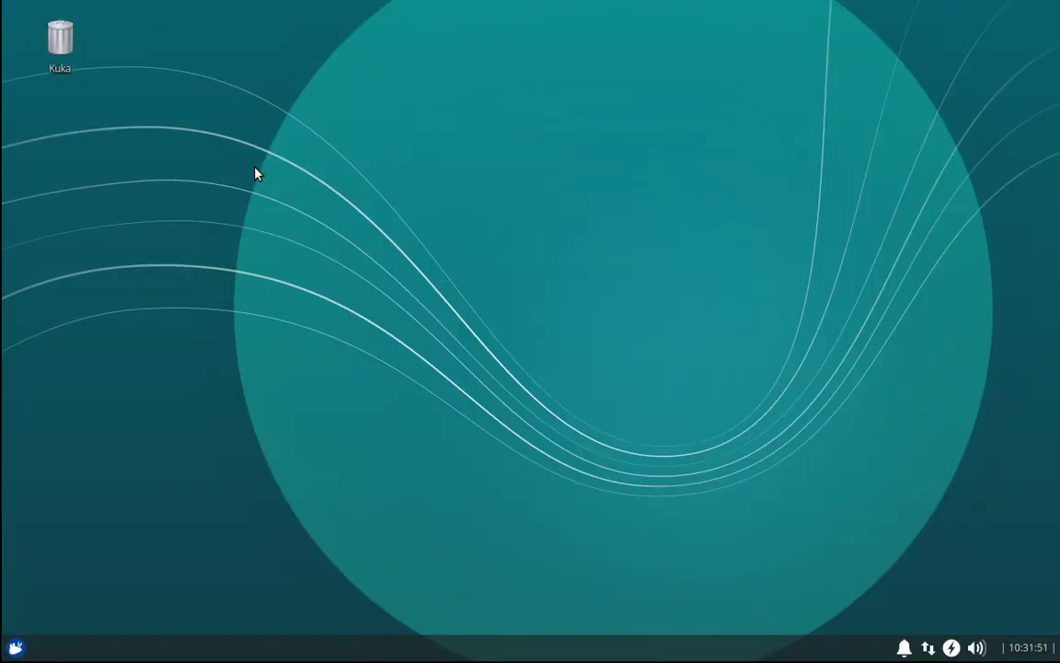
# Move the Kuka trash icon to the lower right and launch a terminal window.
pyautogui.moveTo(57, 39); pyautogui.dragTo(996, 580)
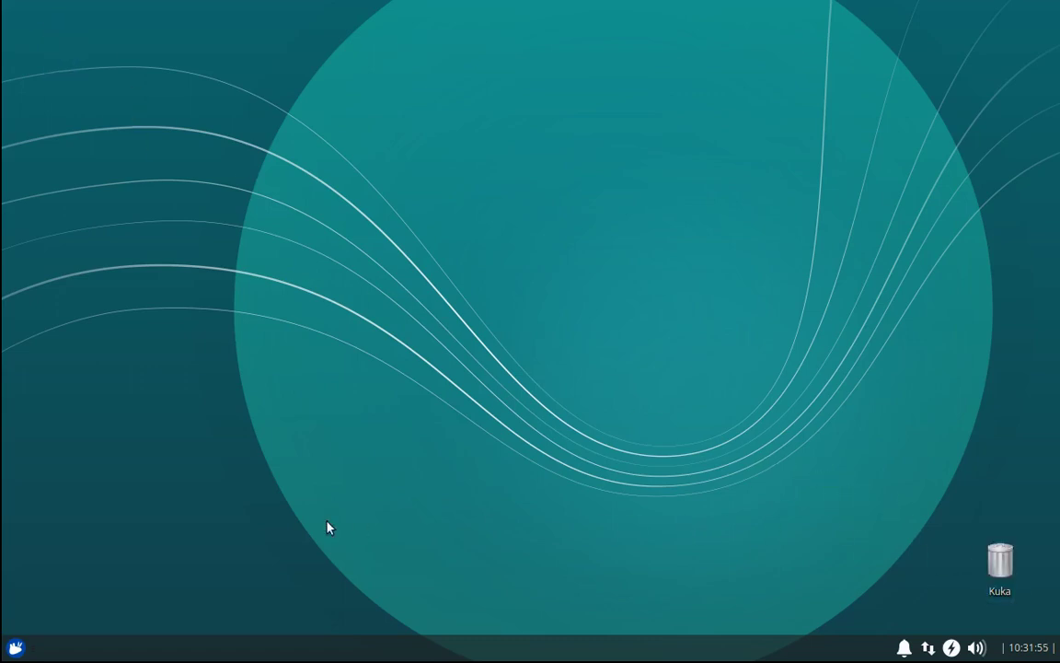
pyautogui.click(16, 647)
pyautogui.click(46, 411)
pyautogui.click(449, 9)
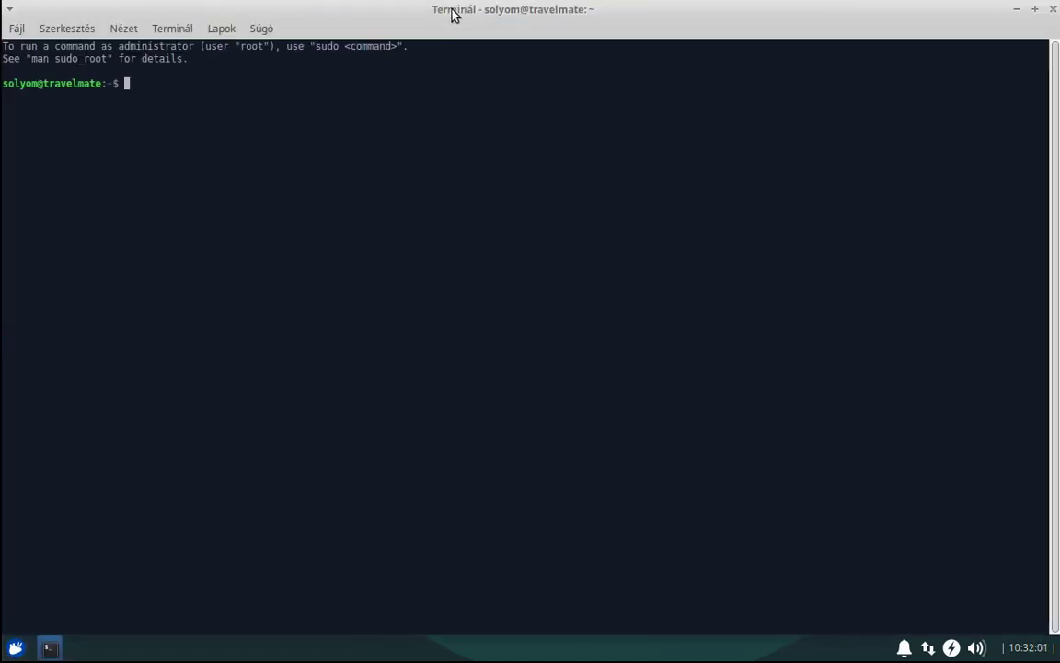
pyautogui.doubleClick(929, 11)
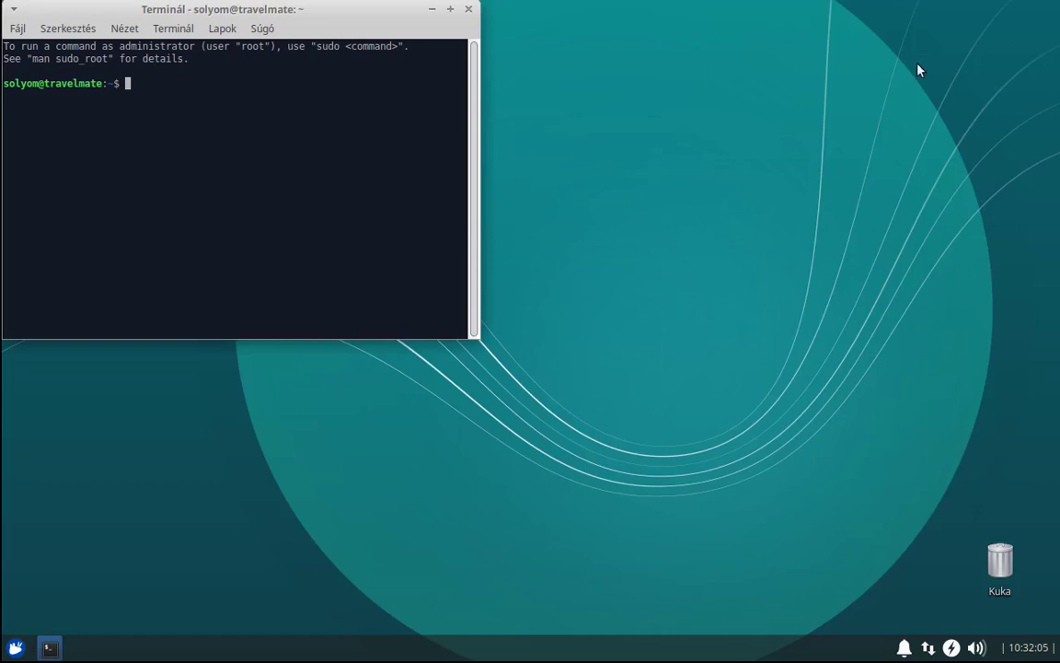
# In terminal preferences, set the default window geometry to 200 columns by 100 rows.
pyautogui.rightClick(262, 220)
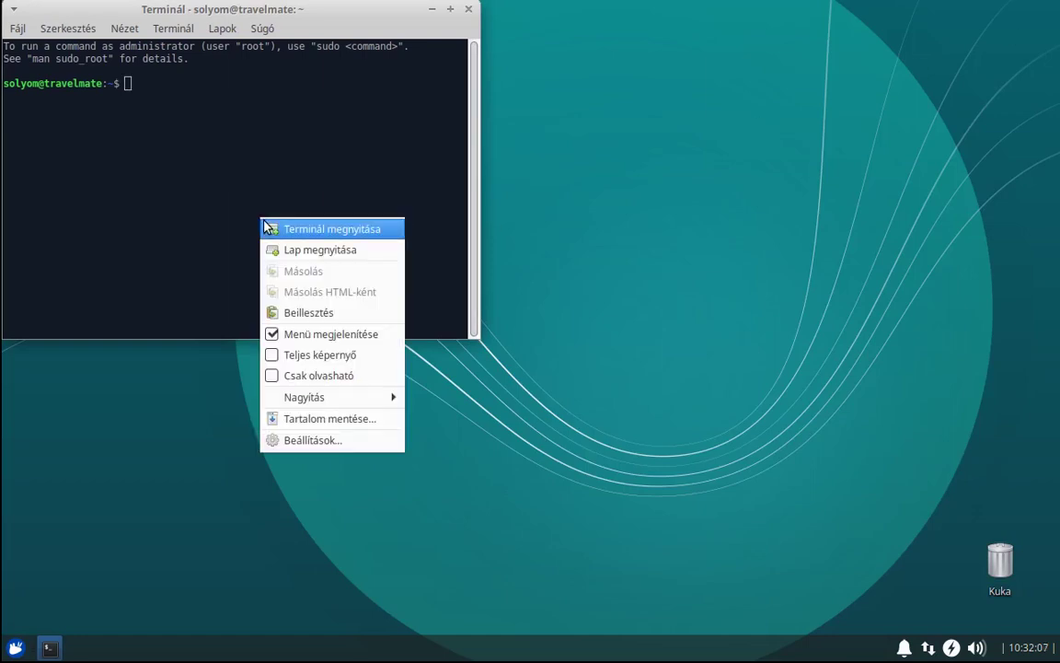
pyautogui.click(304, 441)
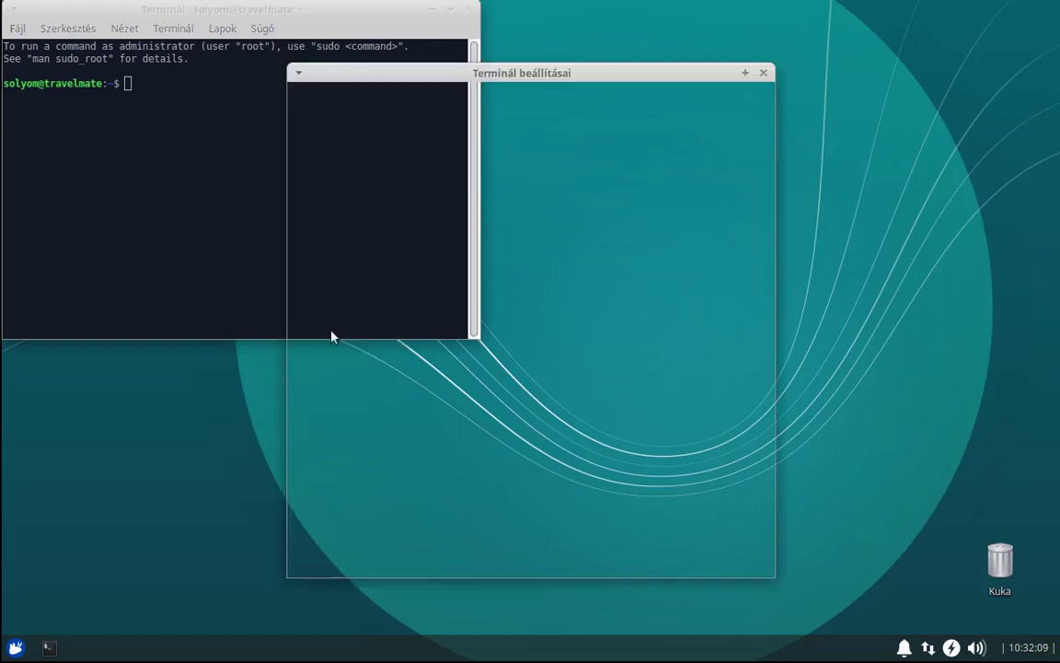
pyautogui.click(396, 100)
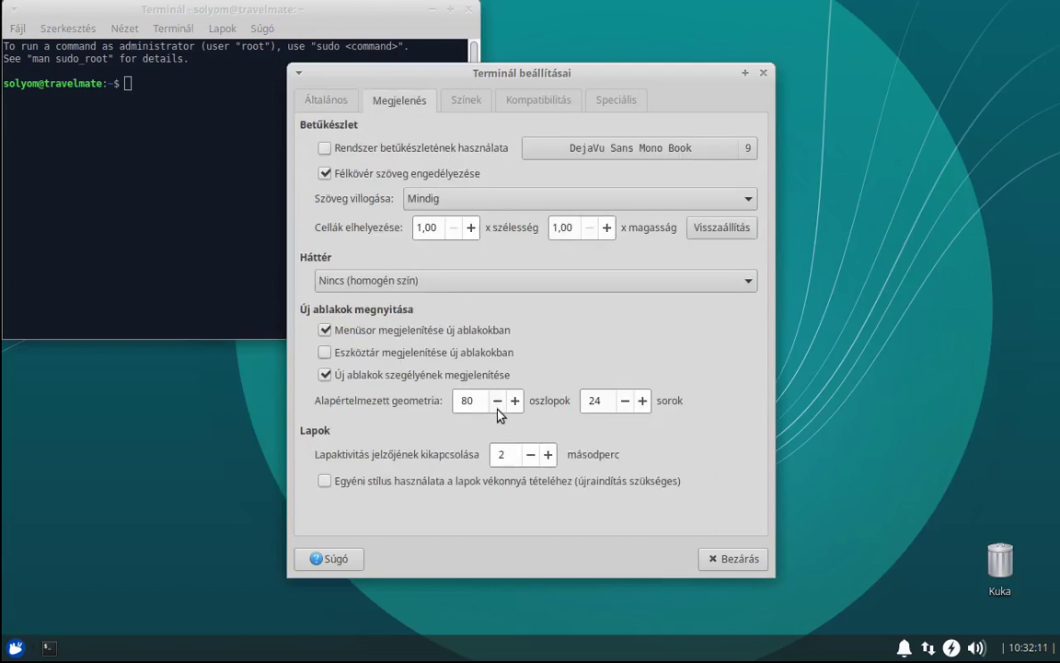
pyautogui.doubleClick(467, 401)
pyautogui.write('200')
pyautogui.press('Tab')
pyautogui.write('100')
pyautogui.press('Tab')
# Apply the Szolarizált (sötét) colour preset and close the terminal preferences.
pyautogui.click(463, 104)
pyautogui.click(391, 487)
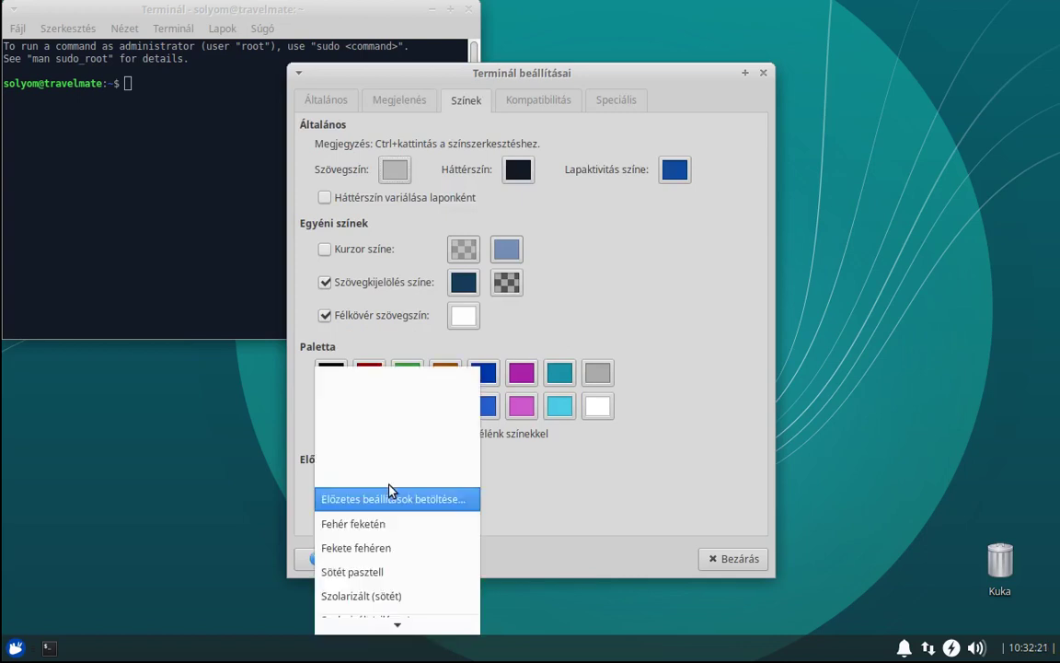
pyautogui.scroll(-1, 394, 550)
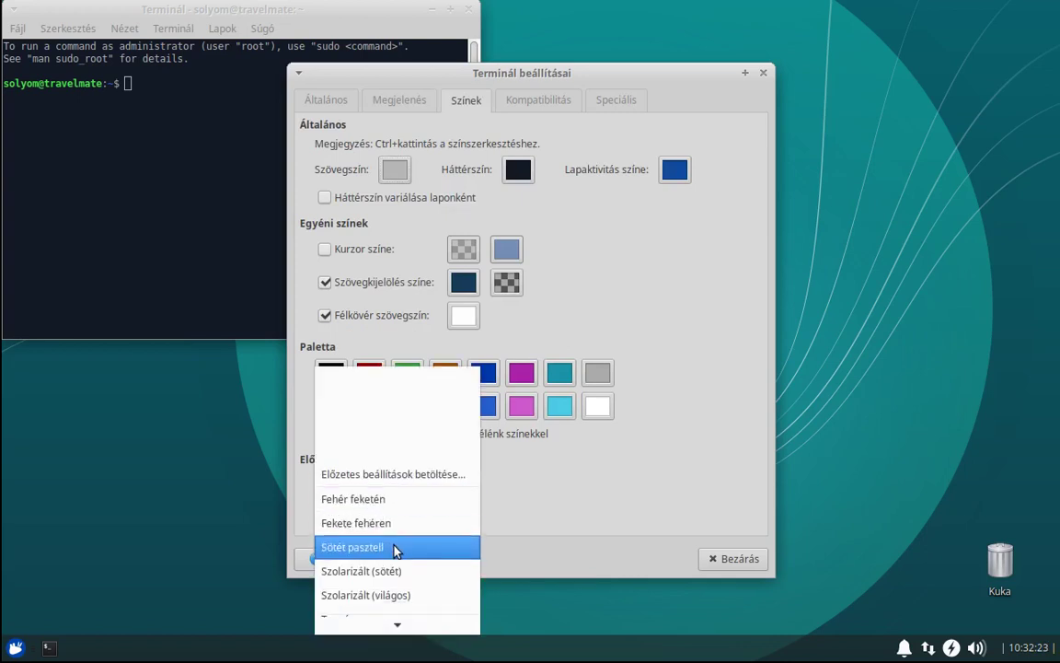
pyautogui.click(345, 571)
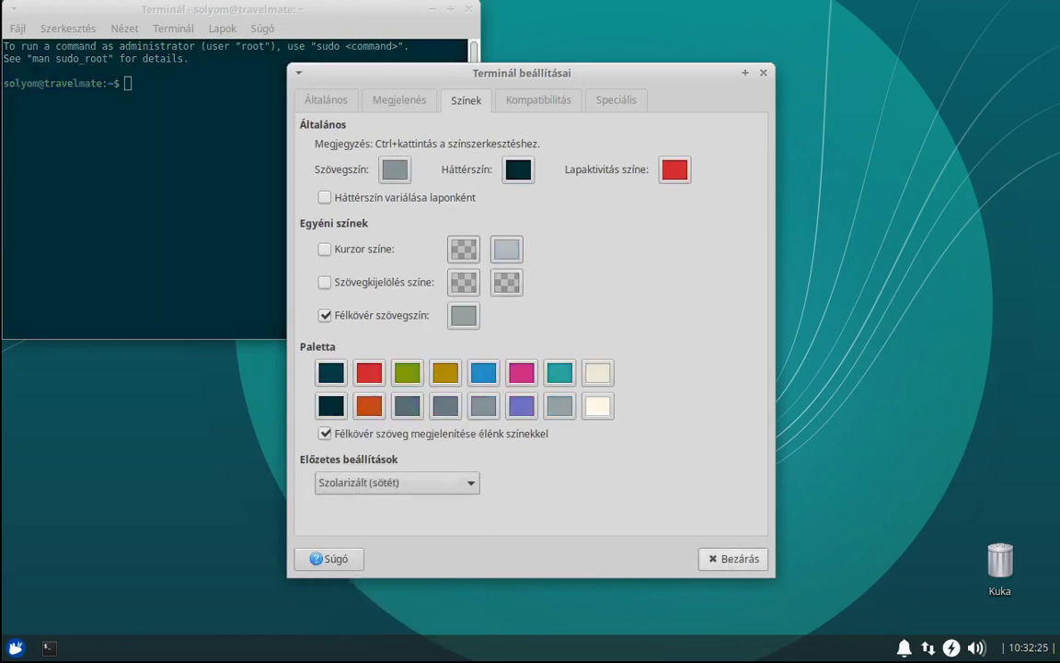
pyautogui.click(727, 559)
# Close the terminal and open a fresh terminal window.
pyautogui.click(469, 11)
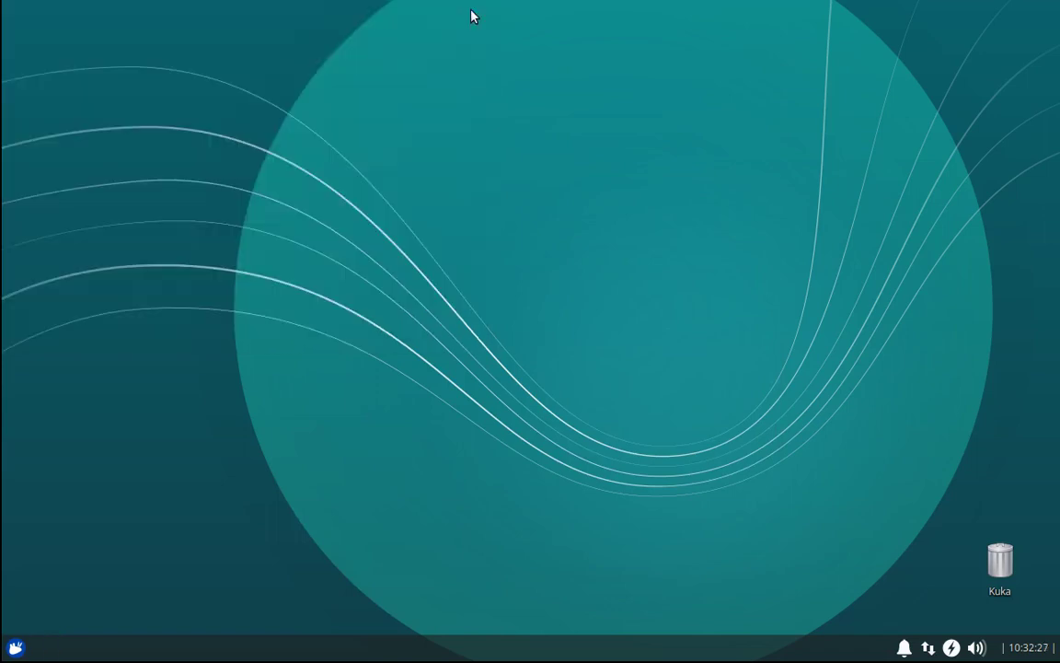
pyautogui.click(15, 647)
pyautogui.click(43, 410)
# Refresh the package lists with sudo apt update, entering the administrator password.
pyautogui.press('Return')
pyautogui.press('Return')
pyautogui.press('Return')
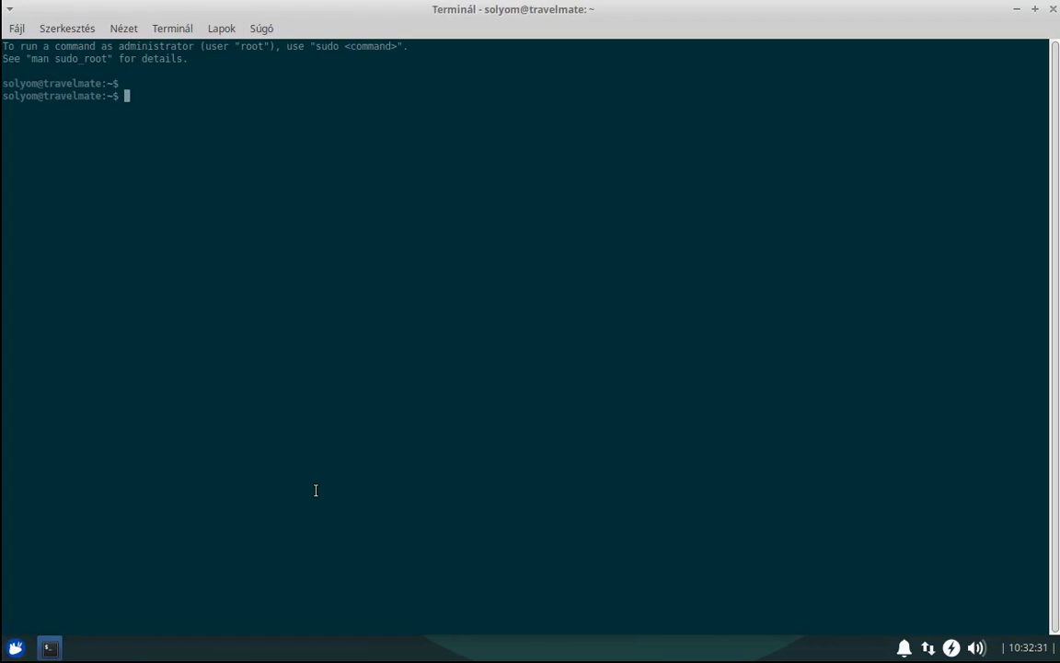
pyautogui.write('sud')
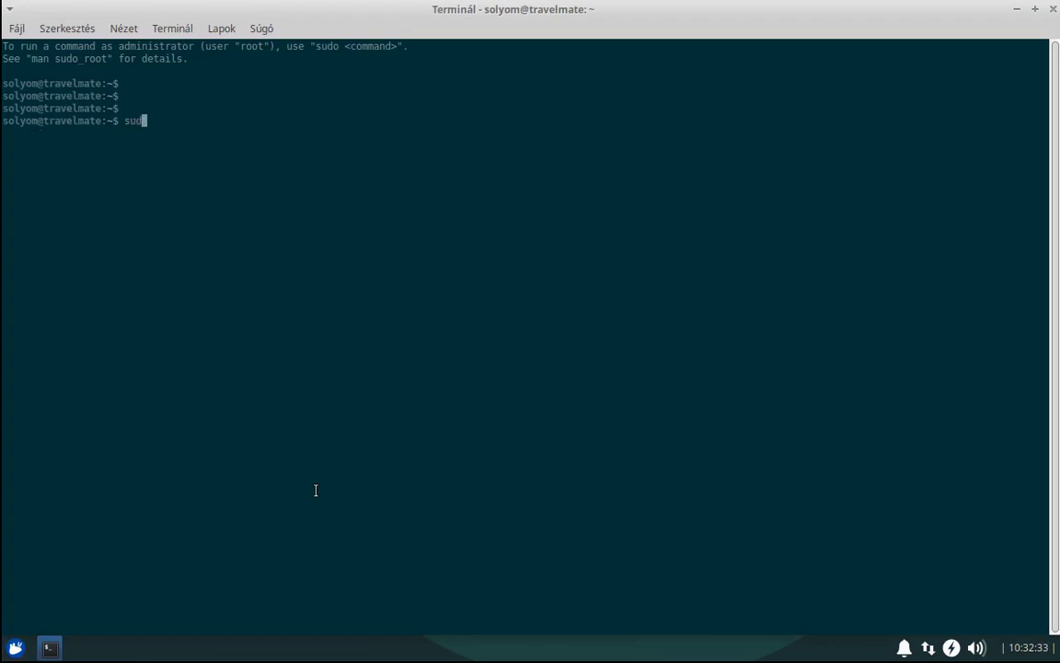
pyautogui.write('o apt update')
pyautogui.press('Return')
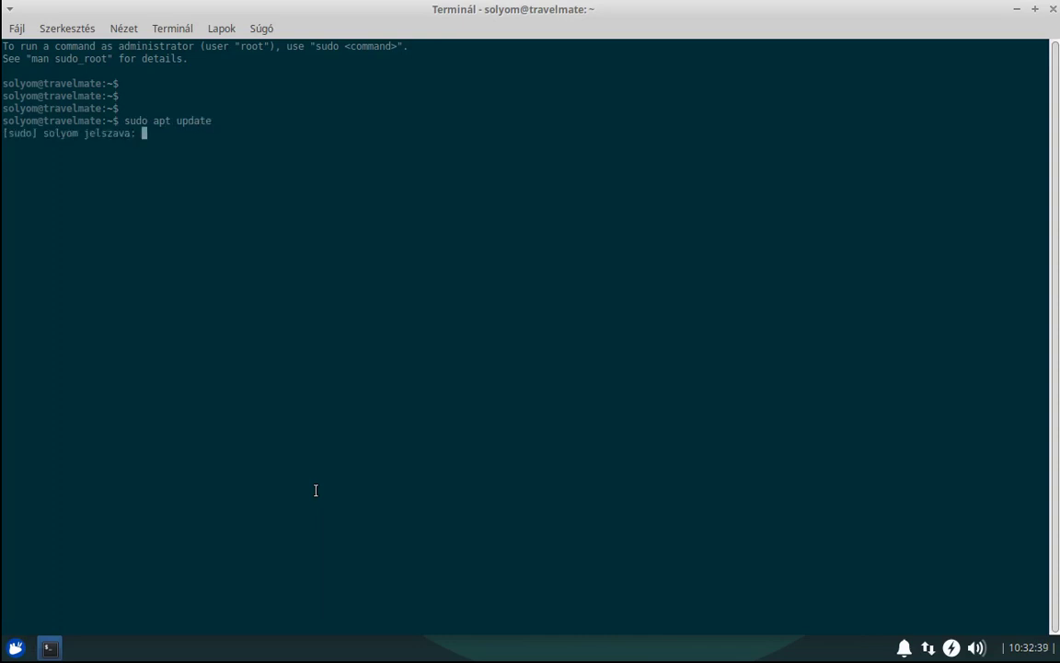
pyautogui.press('Return')
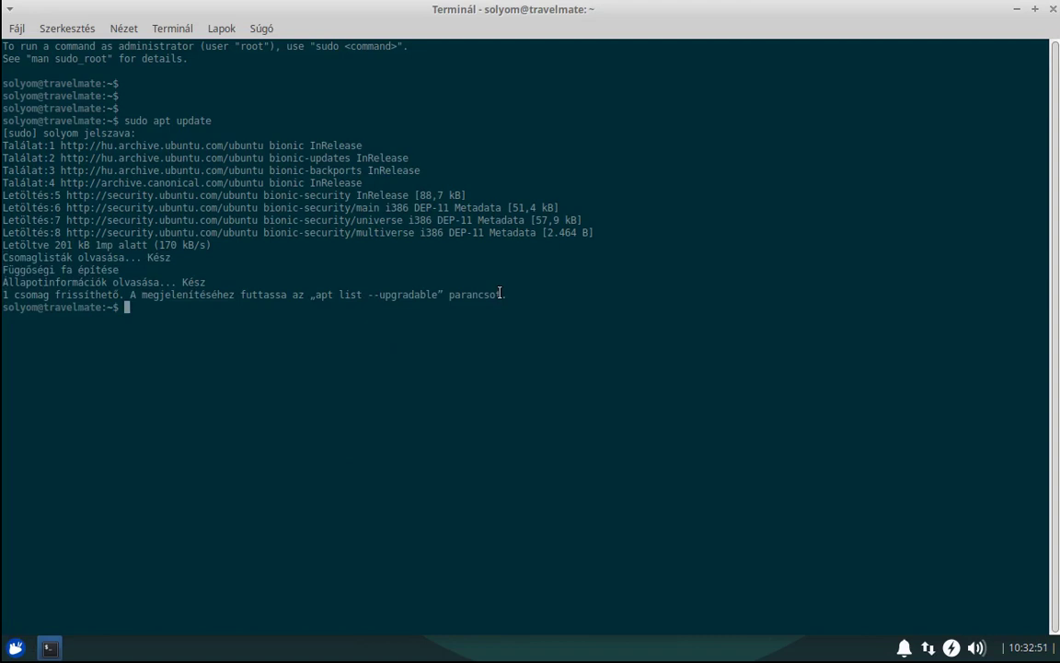
# Run sudo apt full-upgrade and confirm, upgrading ubuntu-drivers-common to 1:0.8.6.3~0.18.04.1.
pyautogui.press('Up')
pyautogui.press('BackSpace')
pyautogui.press('BackSpace')
pyautogui.press('BackSpace')
pyautogui.press('BackSpace')
pyautogui.press('BackSpace')
pyautogui.press('BackSpace')
pyautogui.write('full-upgrade')
pyautogui.press('Return')
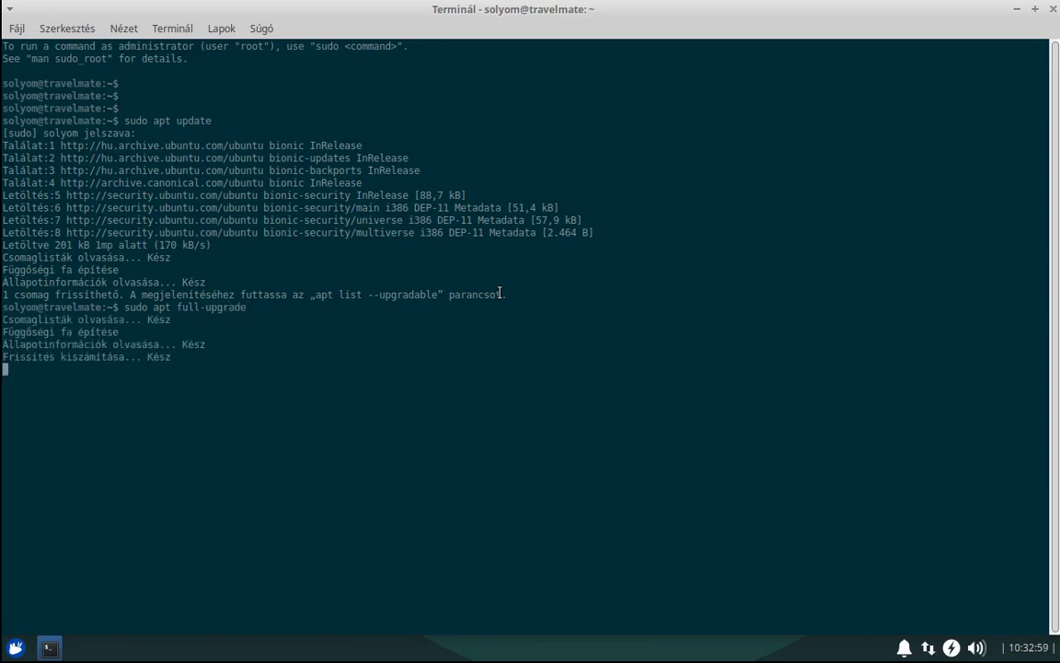
pyautogui.press('Return')
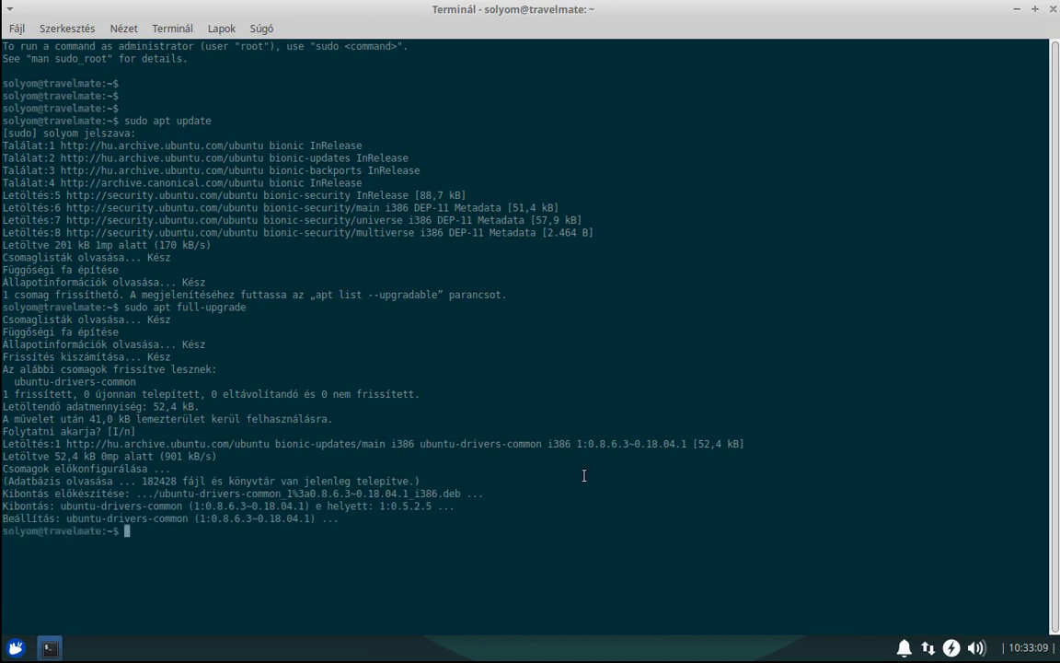
pyautogui.press('Return')
pyautogui.press('Return')
pyautogui.press('Return')
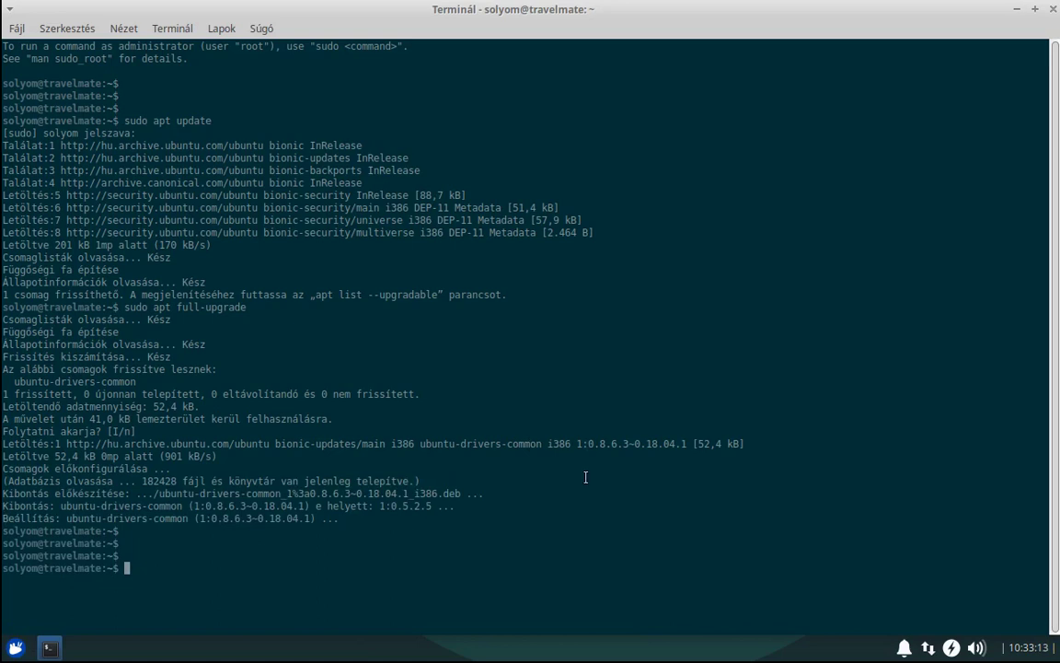
# Install neofetch 3.4.0-1 with sudo apt install neofetch.
pyautogui.write('sudo apt install neofetch')
pyautogui.press('Return')
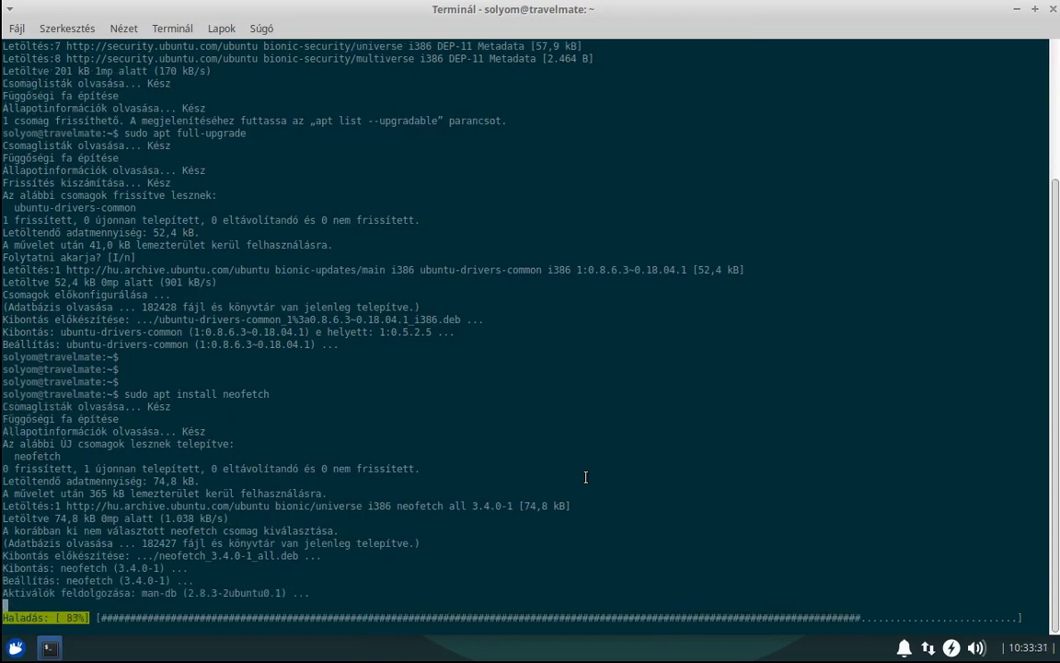
pyautogui.press('Return')
pyautogui.press('Return')
pyautogui.press('Return')
# Clear the screen and run neofetch to show Ubuntu 18.04.5 LTS system information.
pyautogui.write('clear')
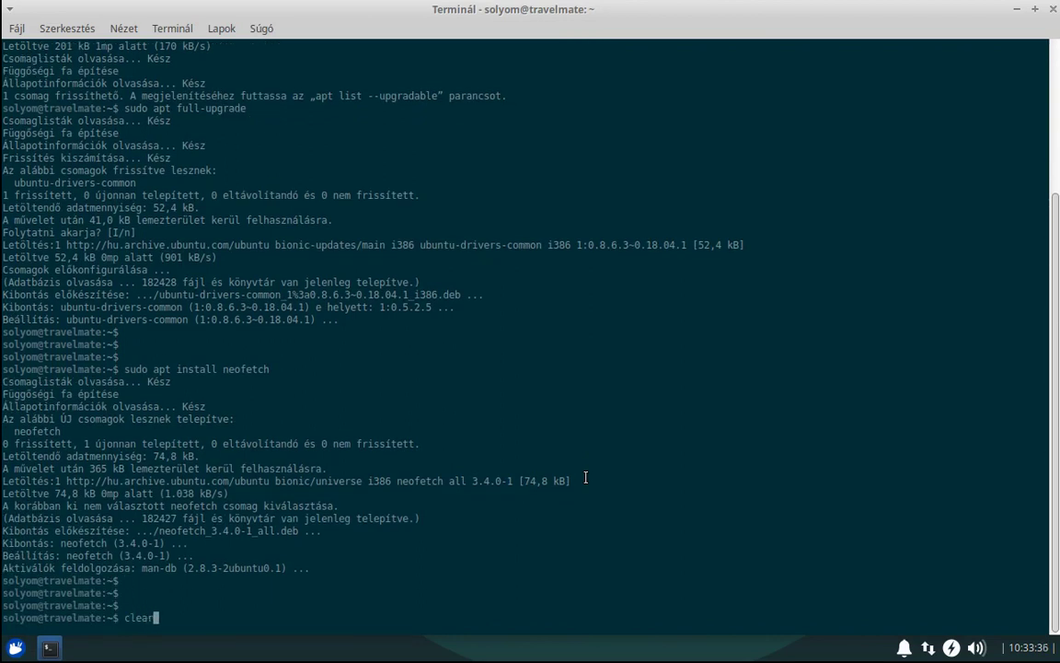
pyautogui.press('Return')
pyautogui.write('neif')
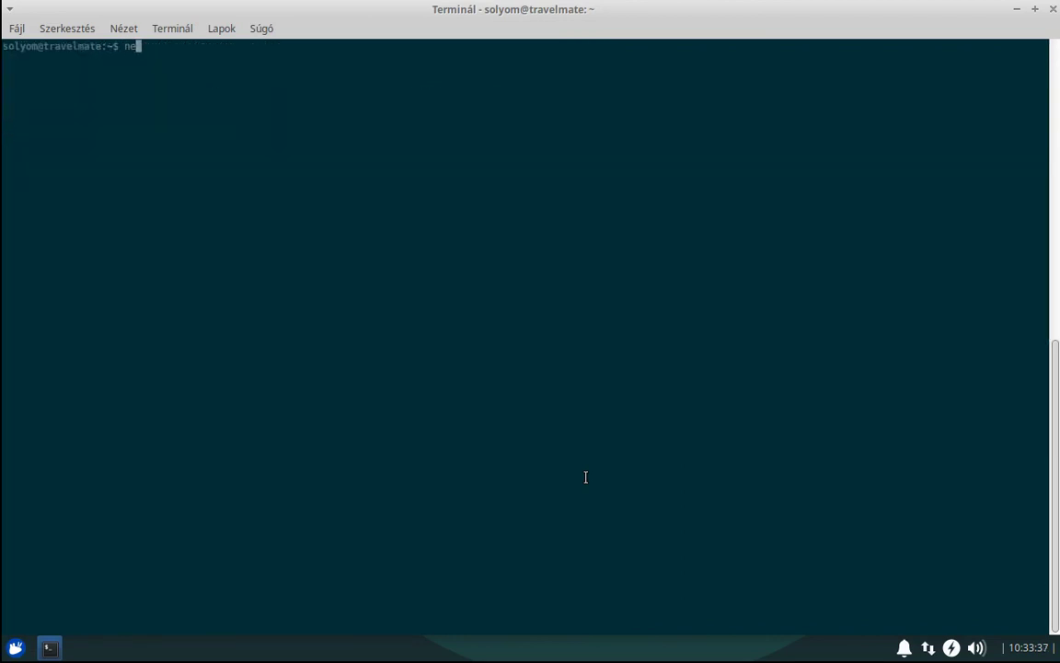
pyautogui.press('BackSpace')
pyautogui.press('BackSpace')
pyautogui.write('ofetch')
pyautogui.press('Return')
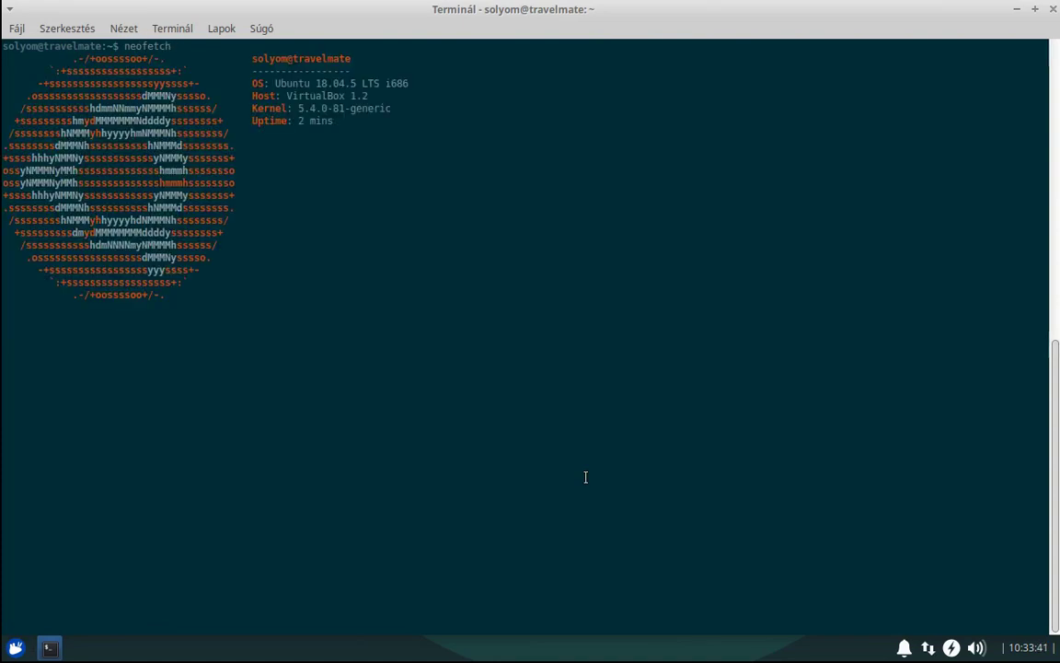
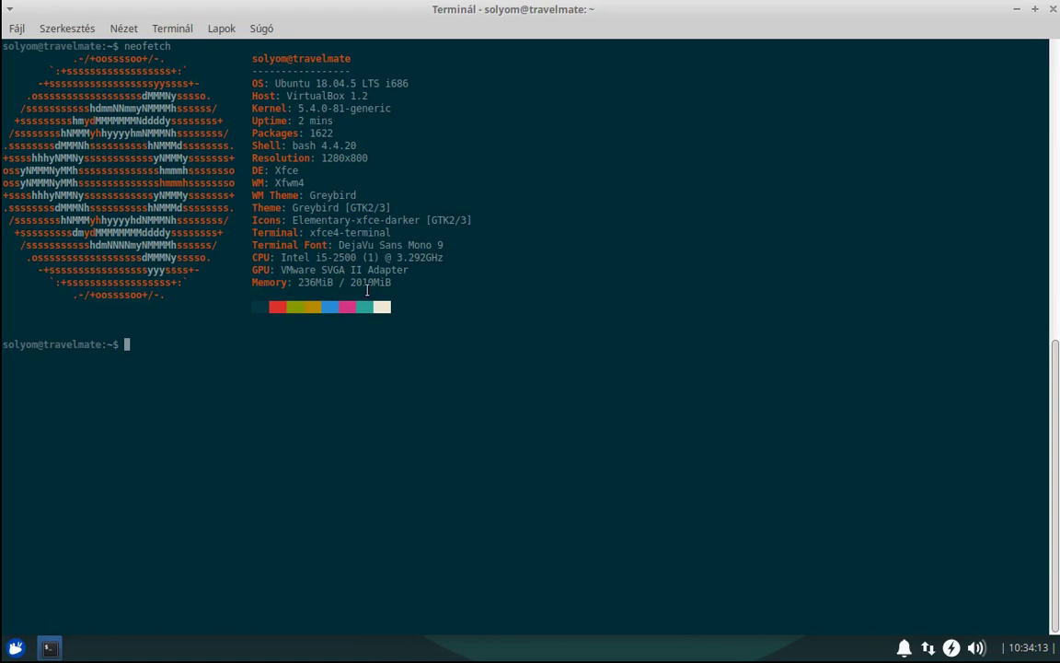
# Highlight the total and used (236MiB) memory figures in neofetch, then exit the terminal.
pyautogui.moveTo(344, 282); pyautogui.dragTo(409, 285)
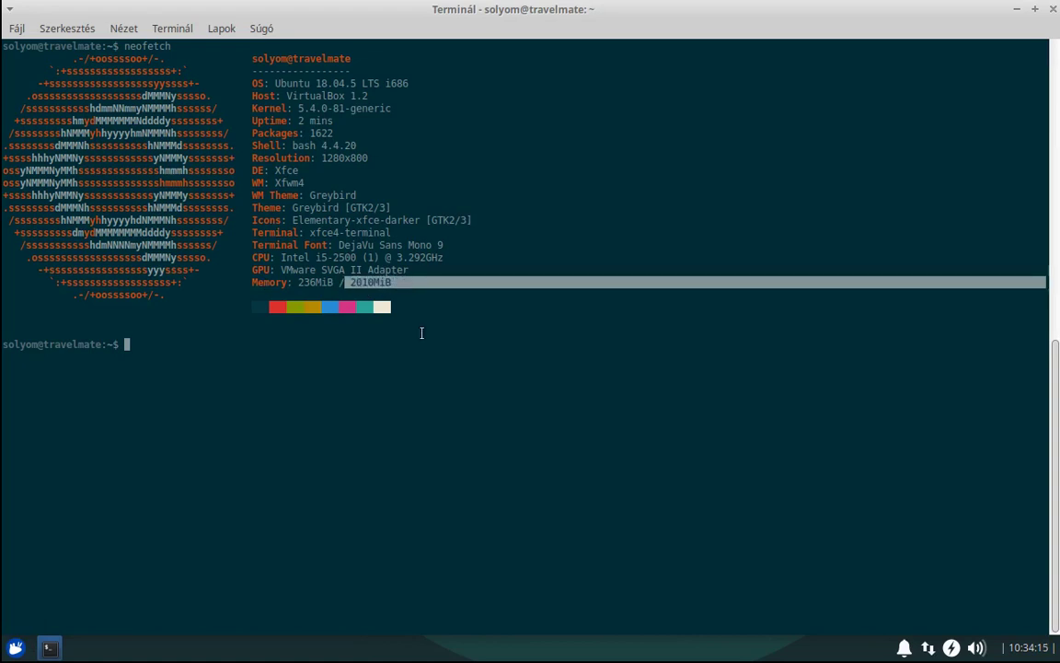
pyautogui.click(361, 358)
pyautogui.moveTo(292, 284); pyautogui.dragTo(333, 285)
pyautogui.click(330, 358)
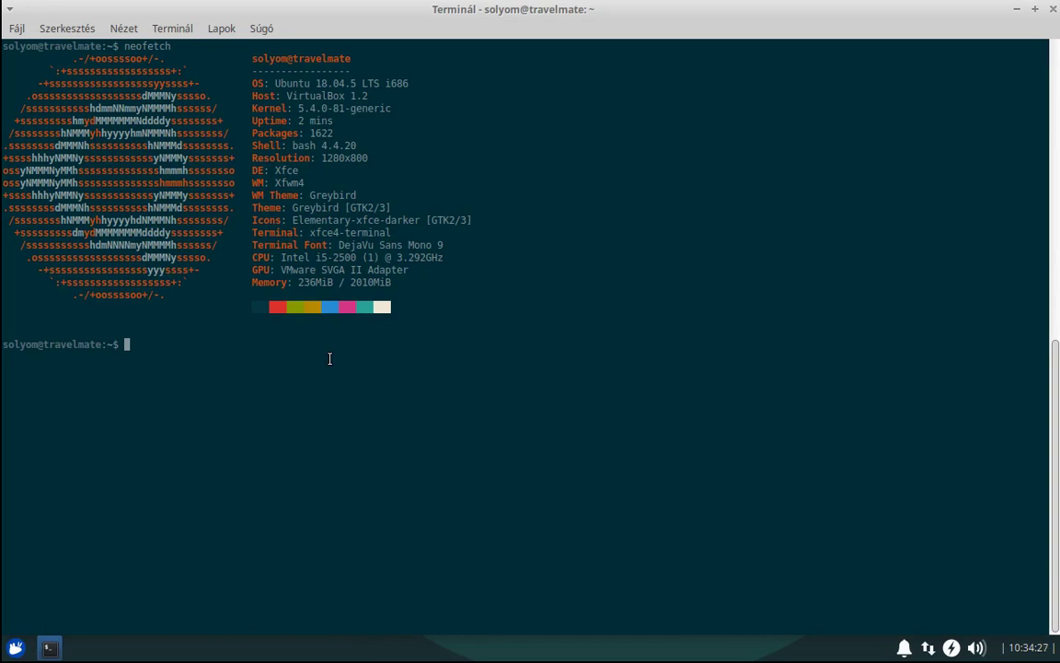
pyautogui.write('exit')
pyautogui.press('Return')
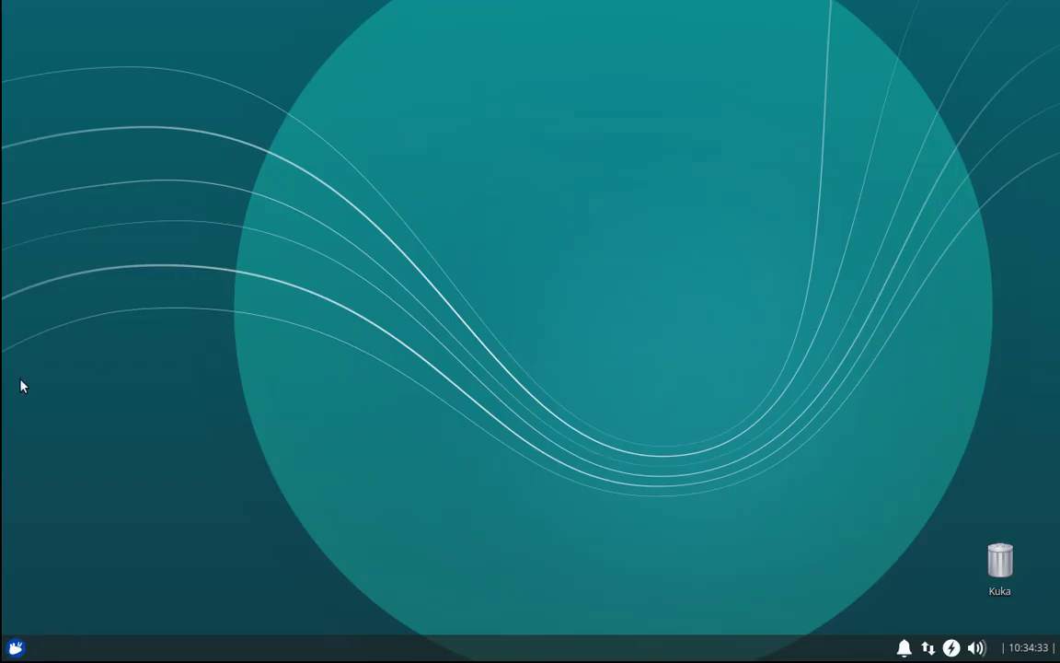
pyautogui.click(15, 647)
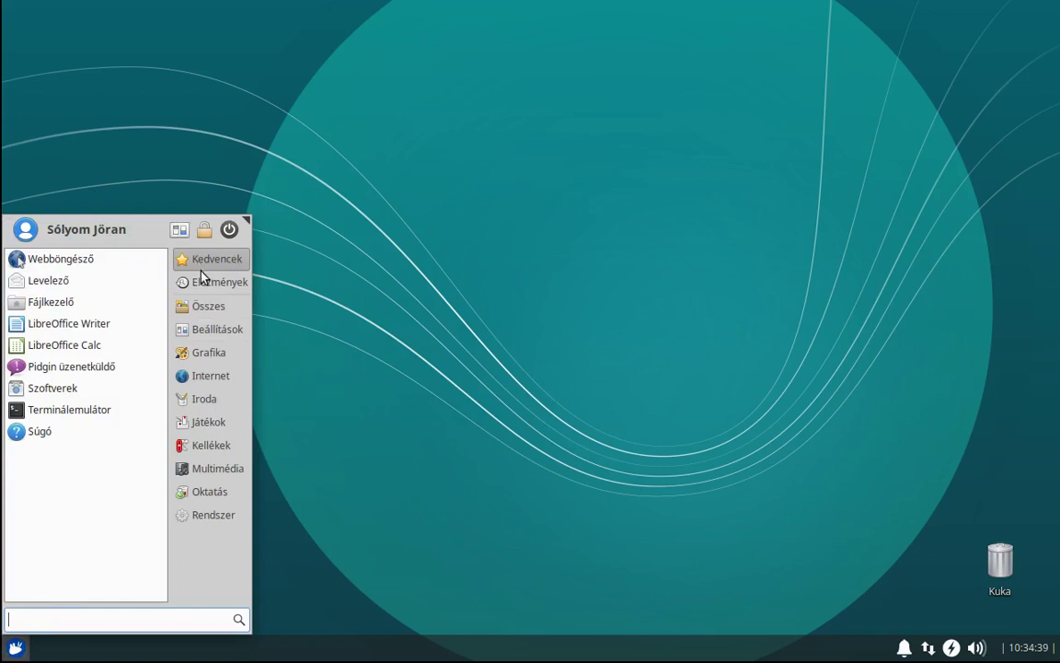
pyautogui.click(206, 310)
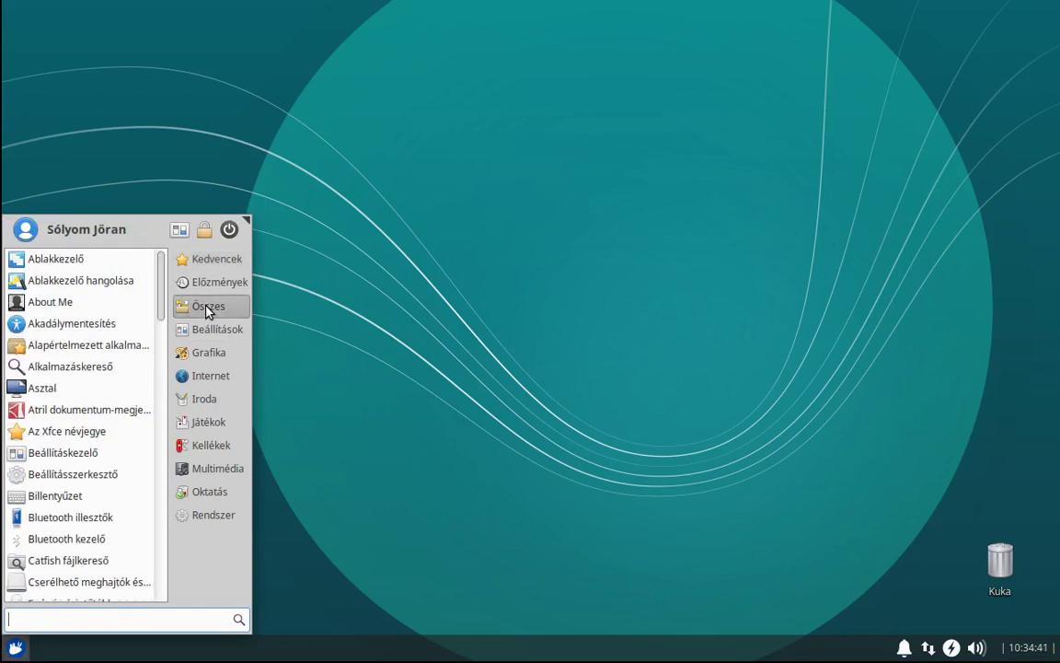
pyautogui.scroll(-3, 104, 365)
pyautogui.scroll(-15, 104, 366)
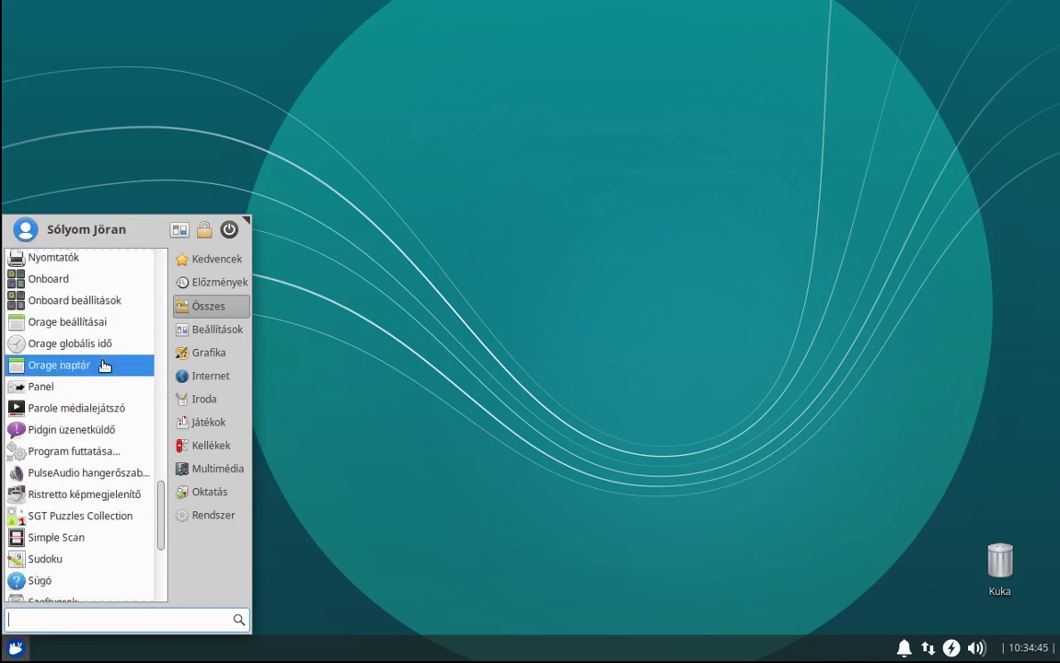
pyautogui.scroll(-5, 104, 366)
pyautogui.scroll(8, 104, 365)
pyautogui.scroll(15, 104, 365)
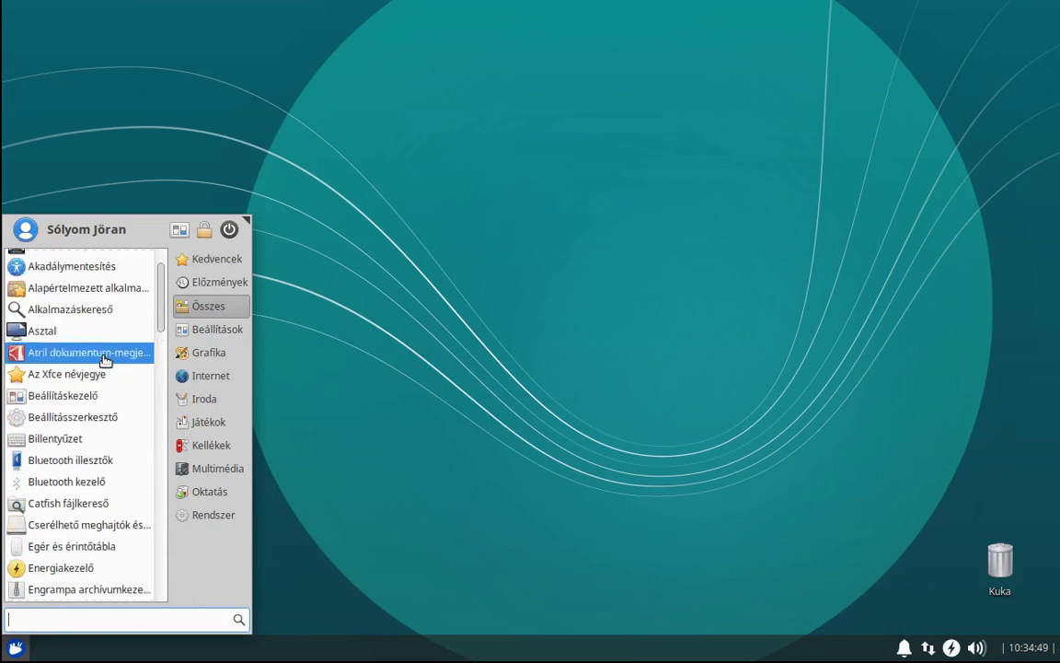
pyautogui.scroll(3, 104, 360)
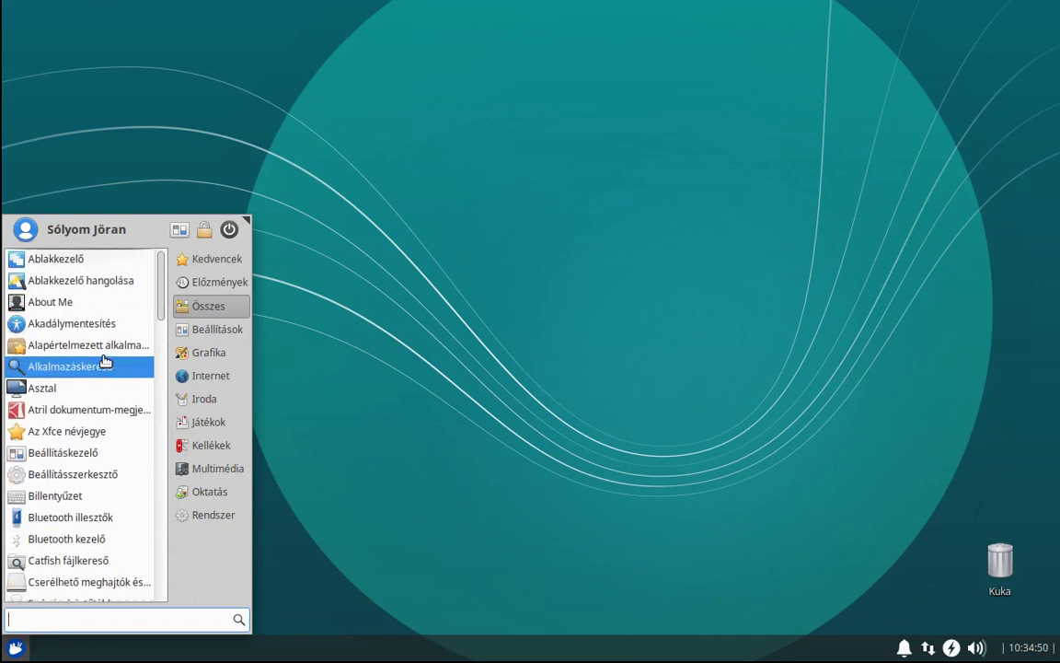
pyautogui.click(233, 331)
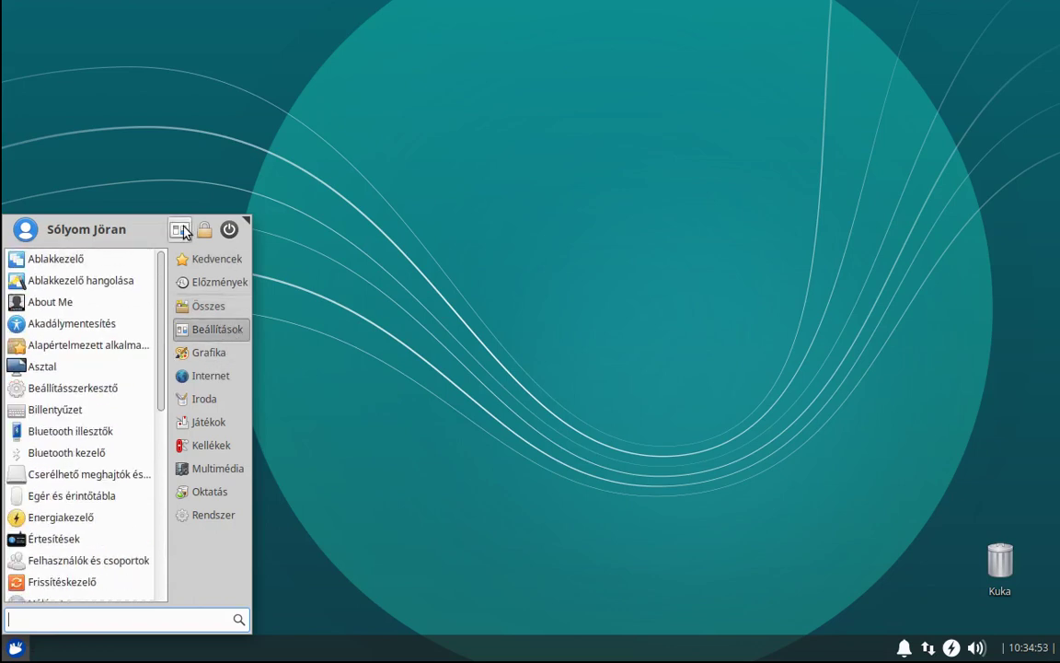
pyautogui.click(180, 230)
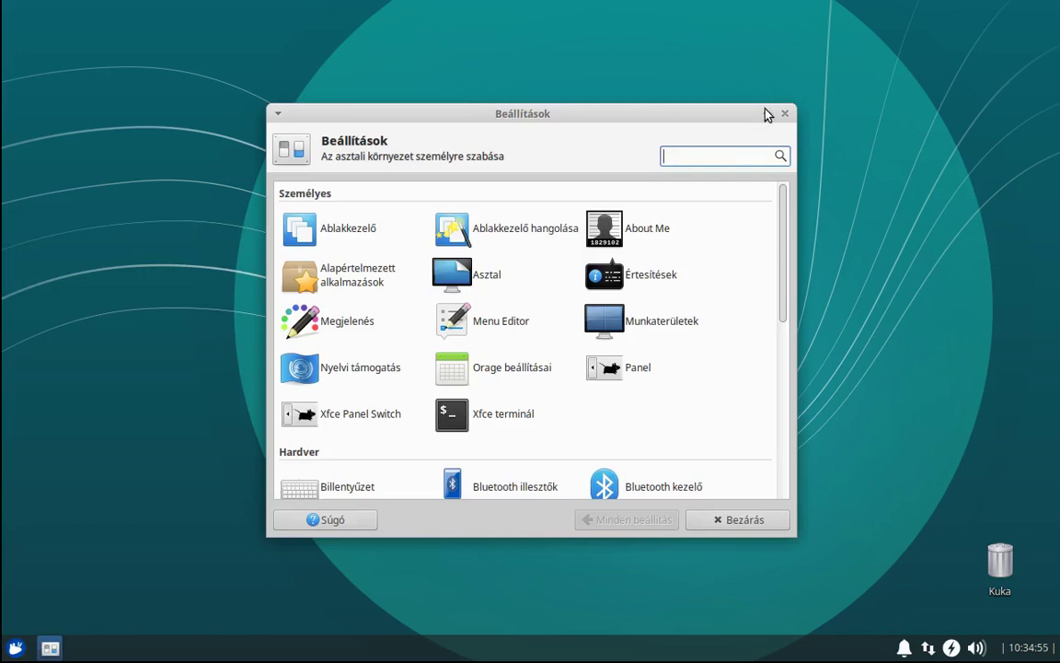
pyautogui.click(786, 114)
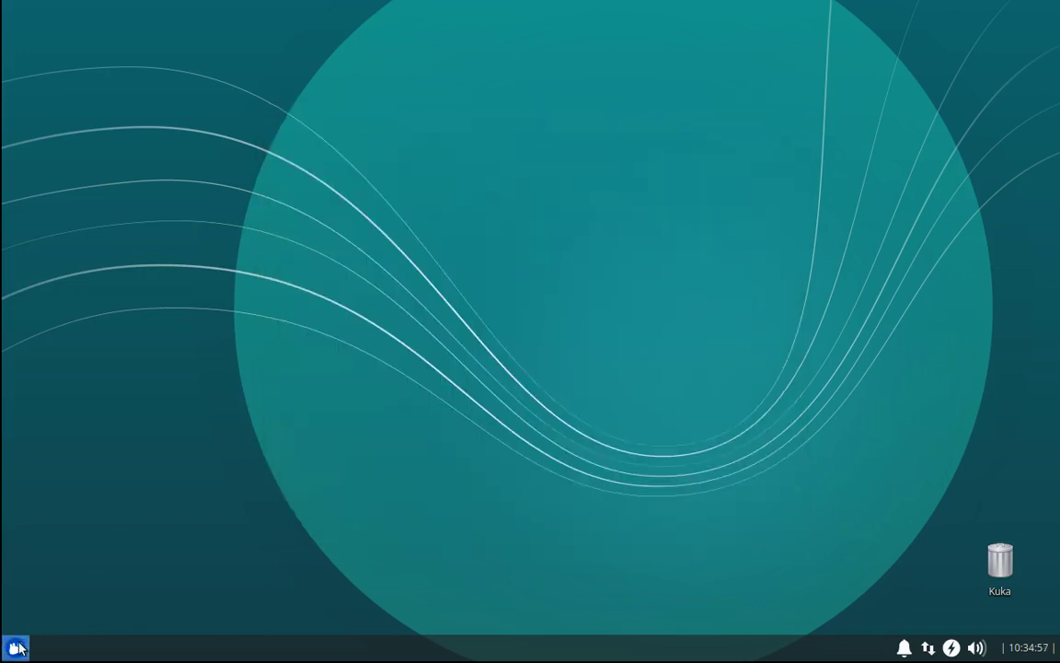
# Browse the Settings, Grafika, Internet and Iroda menu categories, then launch LibreOffice Writer.
pyautogui.click(19, 648)
pyautogui.click(202, 331)
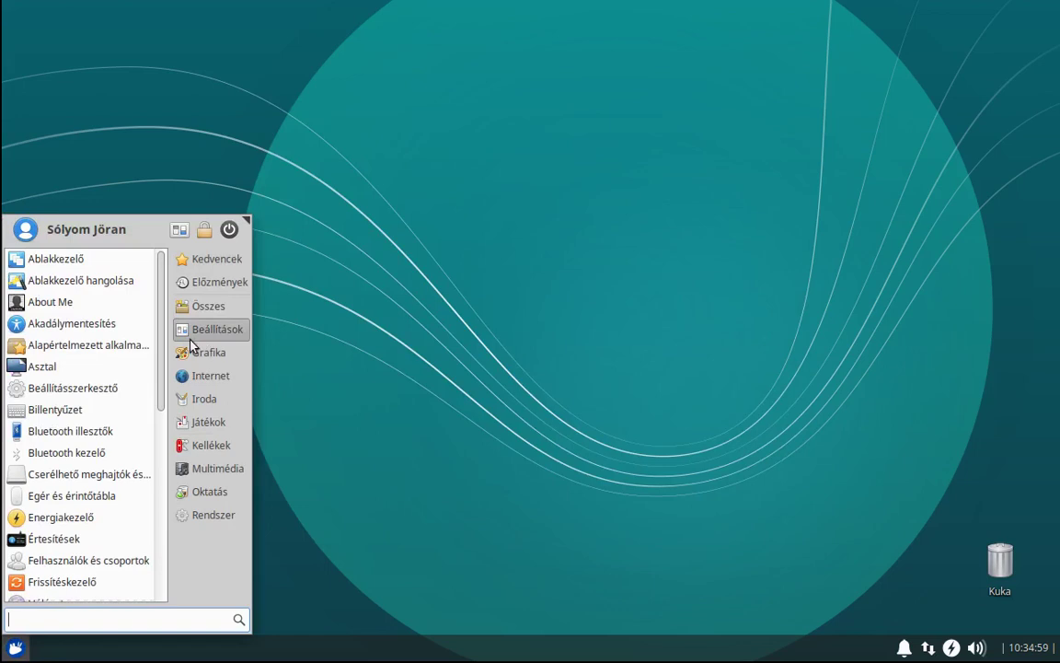
pyautogui.scroll(-8, 83, 401)
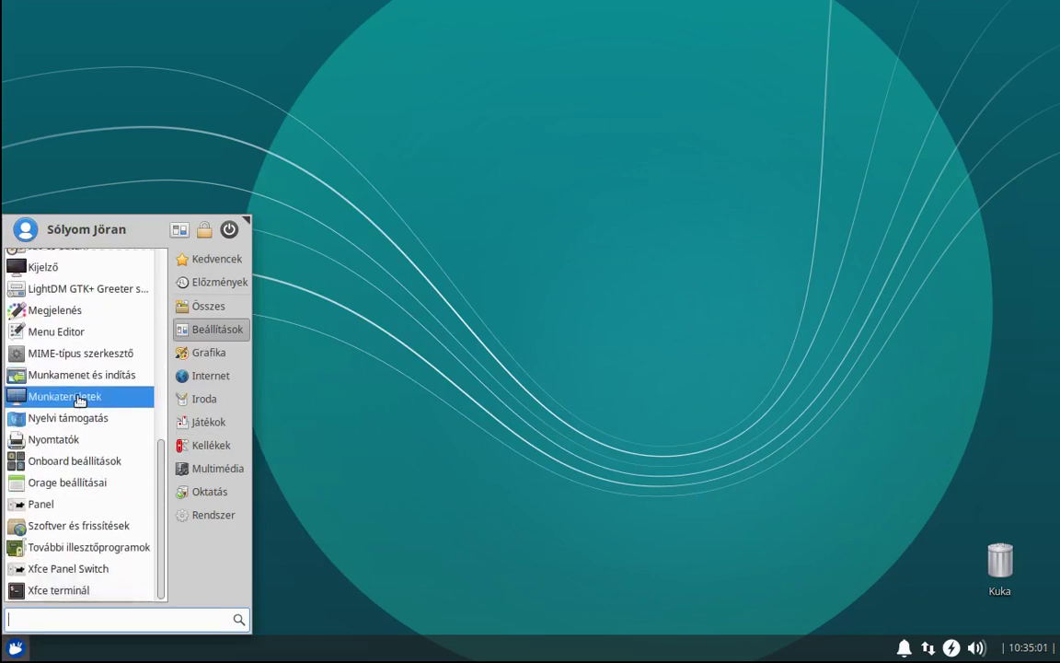
pyautogui.scroll(8, 79, 400)
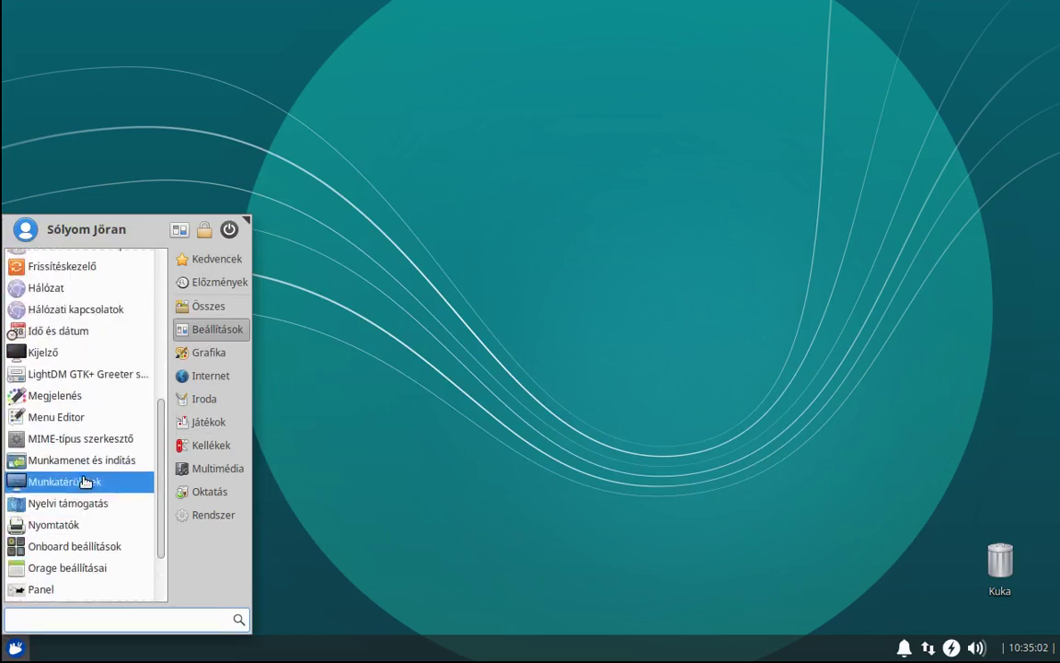
pyautogui.click(223, 358)
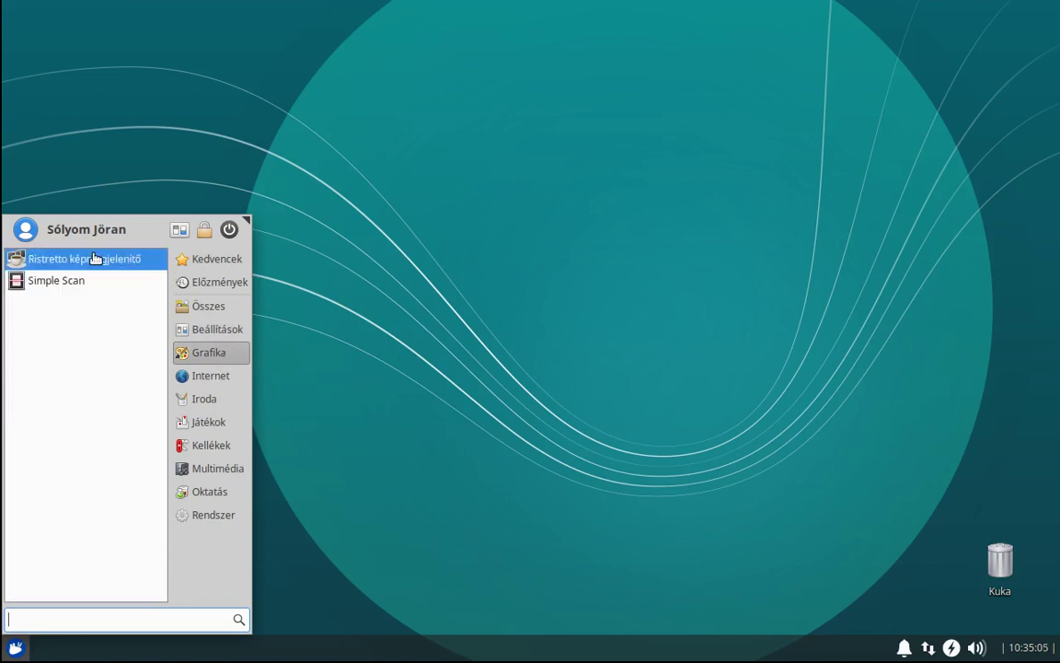
pyautogui.click(217, 376)
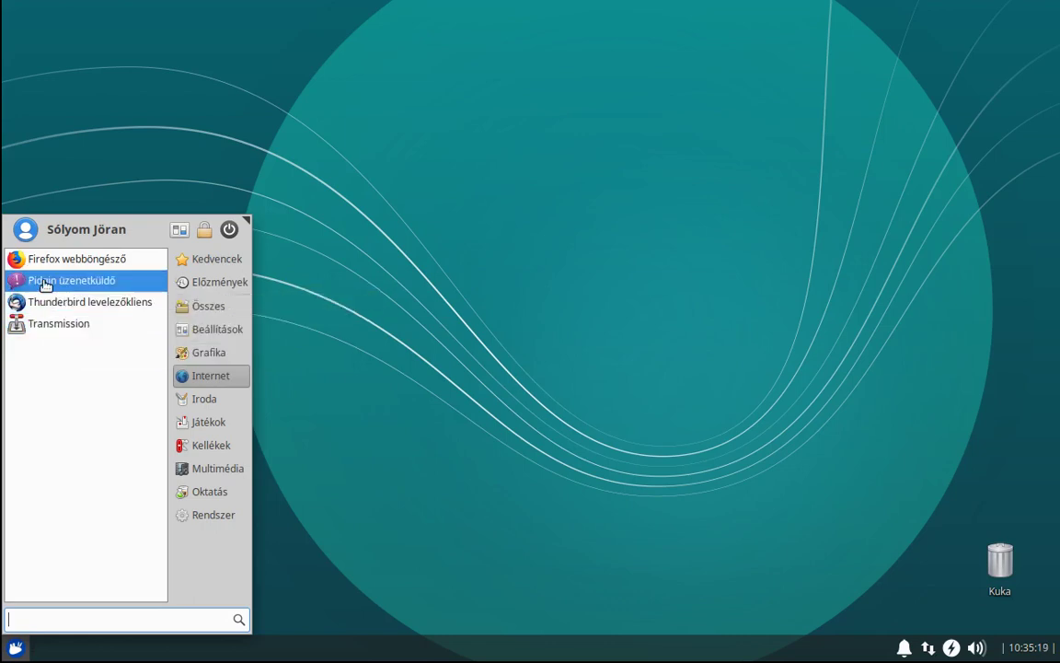
pyautogui.click(203, 403)
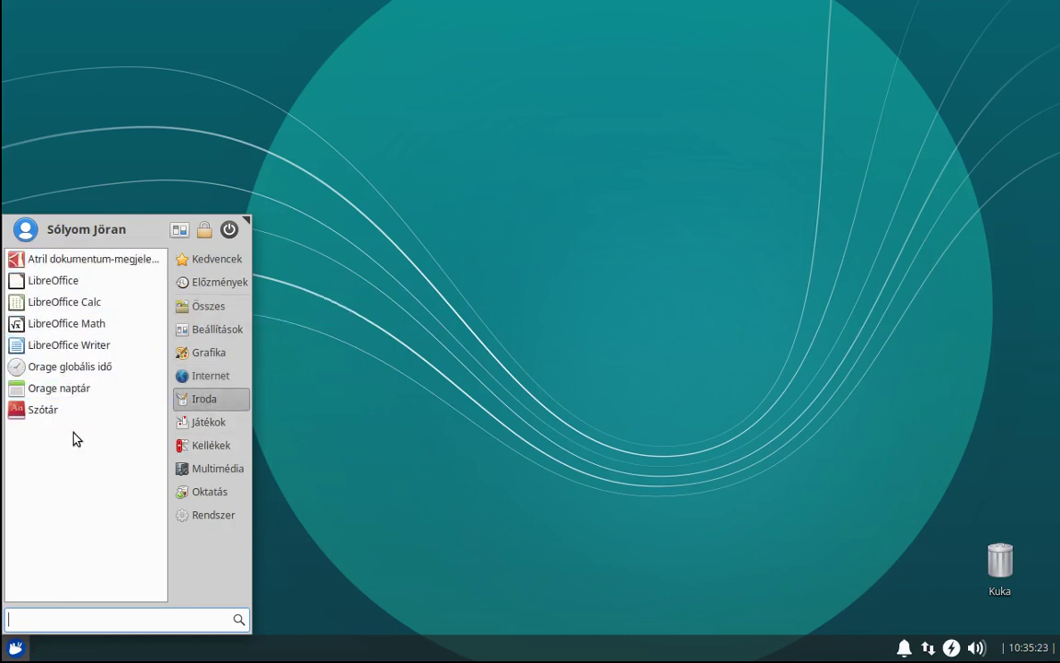
pyautogui.click(73, 347)
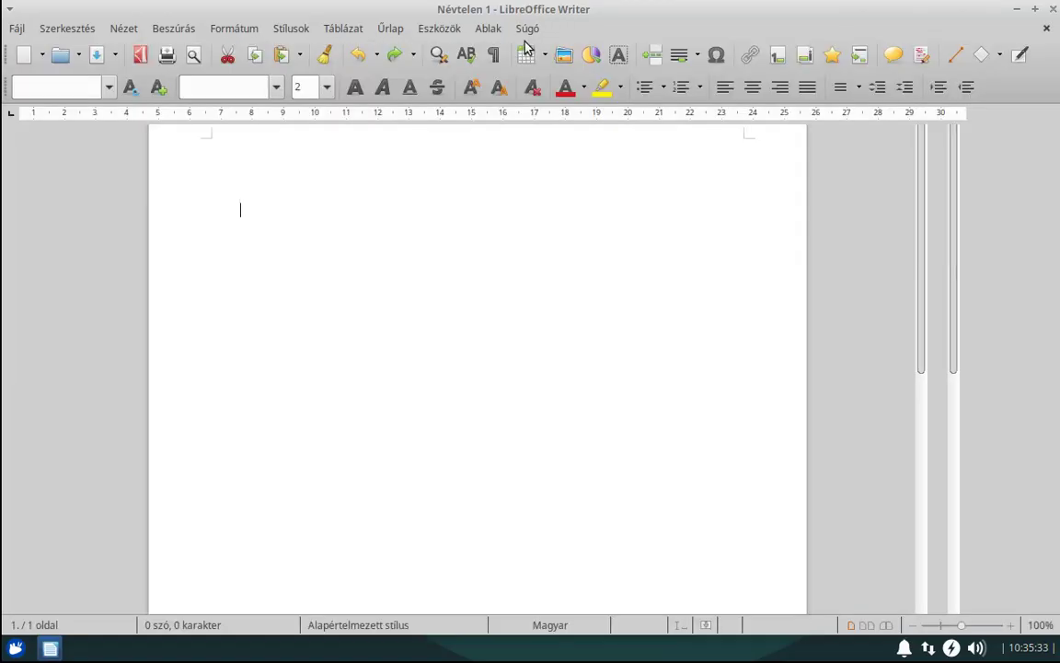
# View the About LibreOffice box (version 6.0.7.3), then quit the blank document and LibreOffice.
pyautogui.click(528, 29)
pyautogui.click(600, 225)
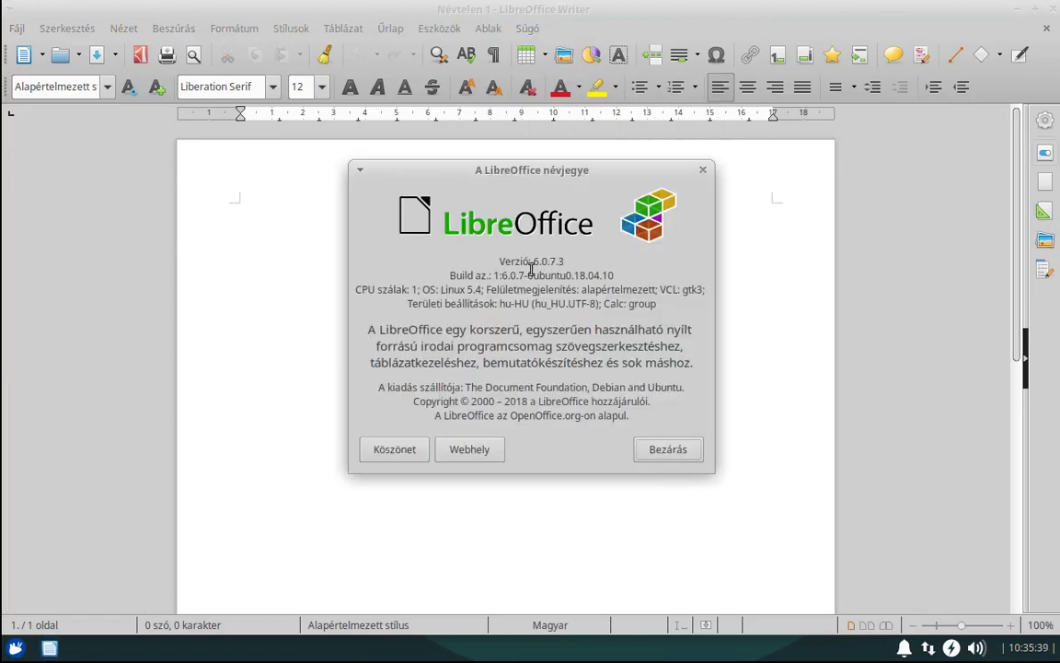
pyautogui.click(663, 454)
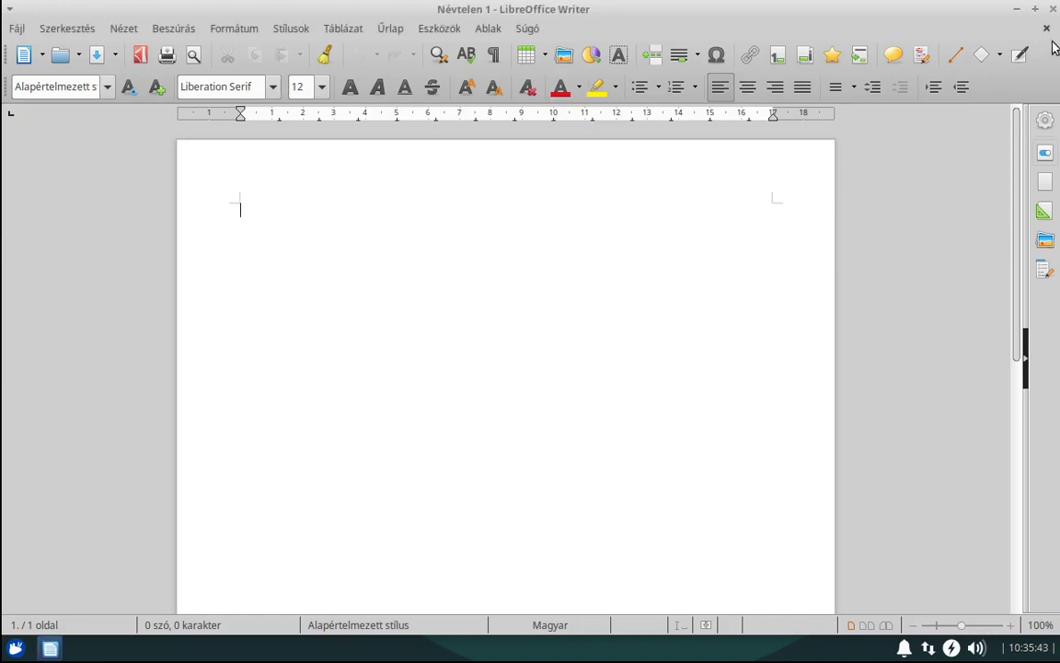
pyautogui.hotkey('ctrl', 'w')
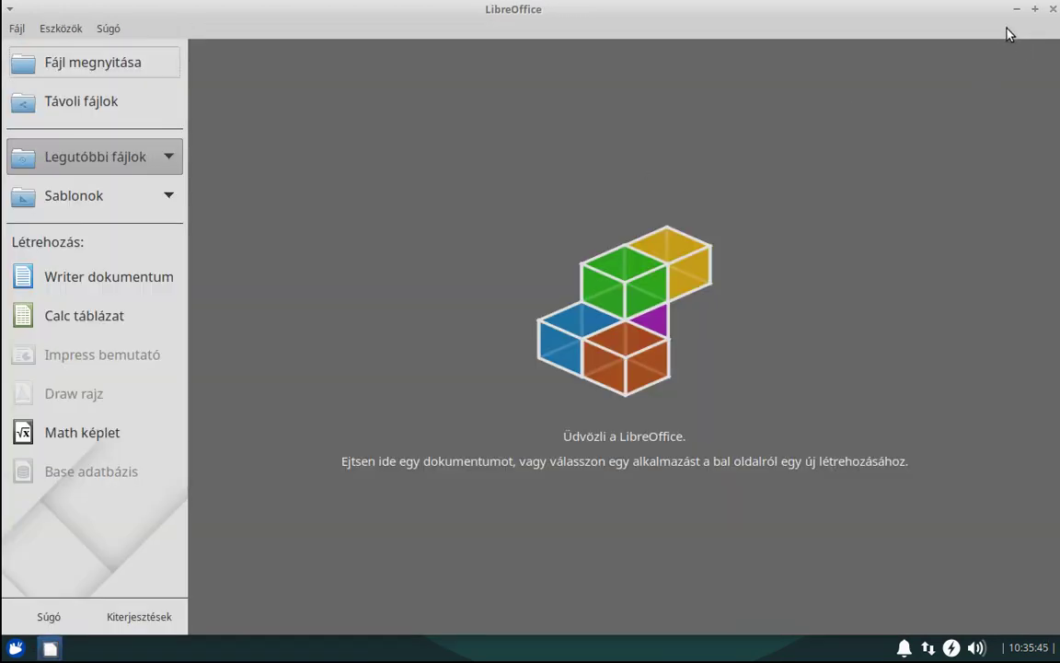
pyautogui.hotkey('ctrl', 'q')
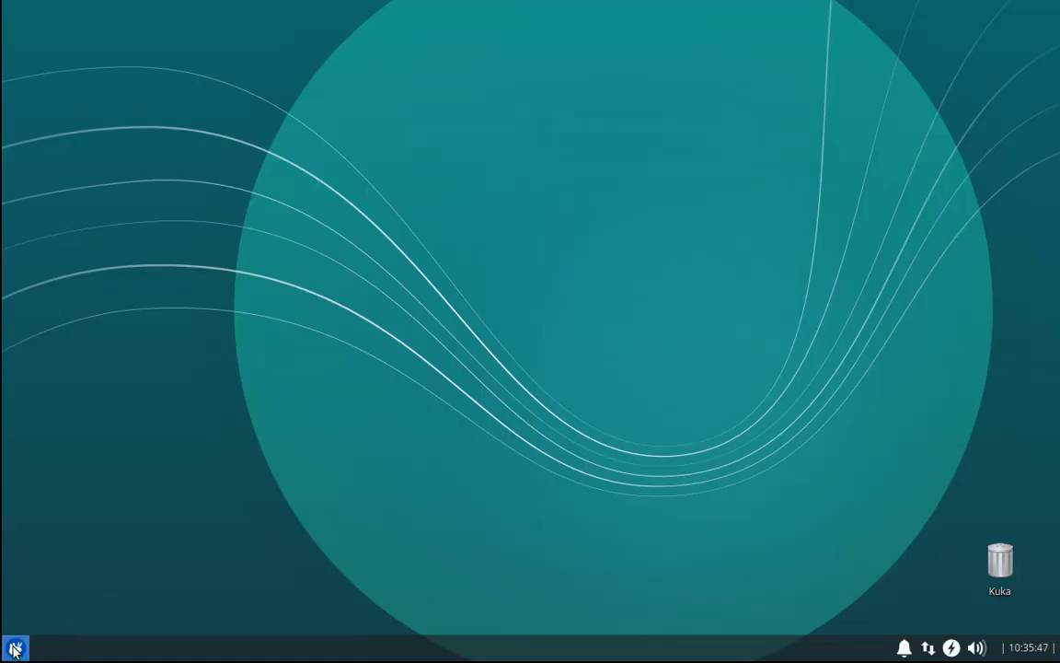
# Browse the Játékok and Kellékek menu categories and launch Mousepad.
pyautogui.click(15, 649)
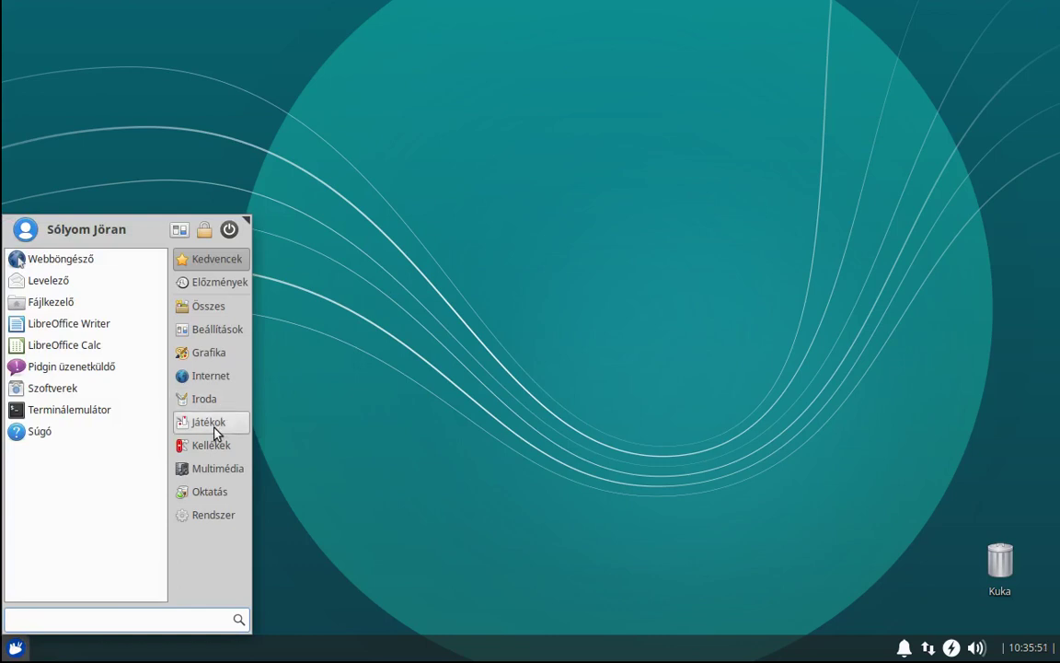
pyautogui.click(212, 423)
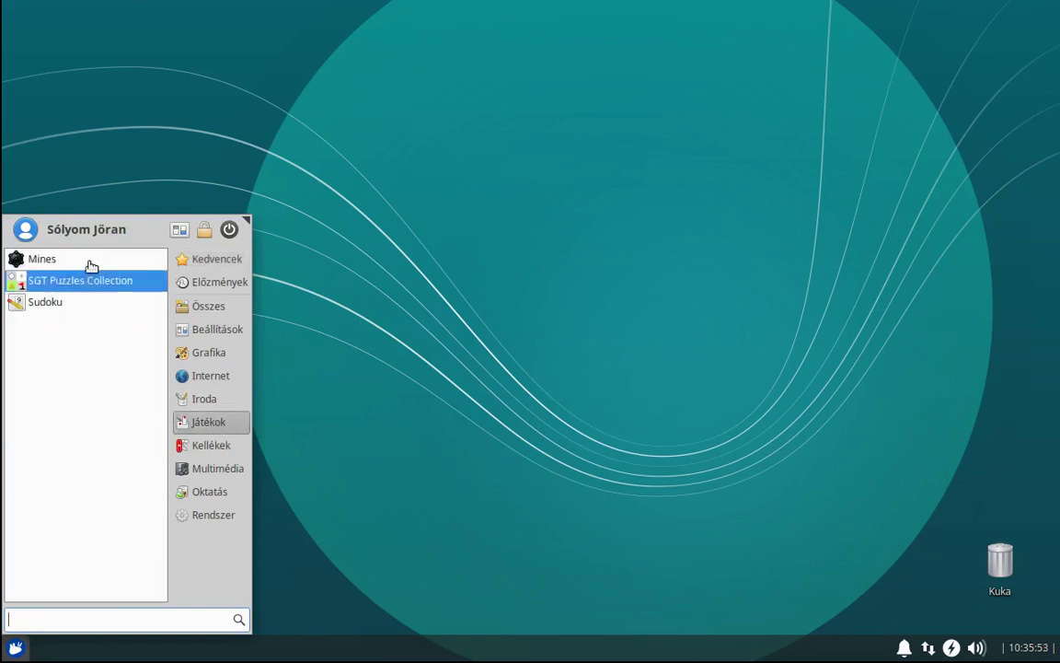
pyautogui.click(216, 448)
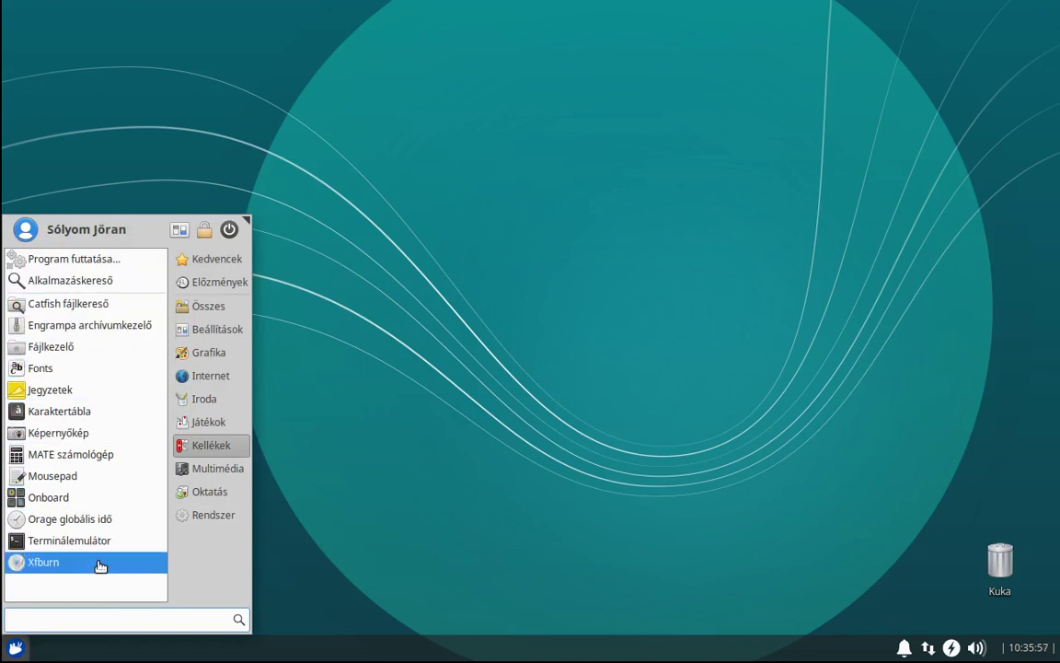
pyautogui.click(123, 488)
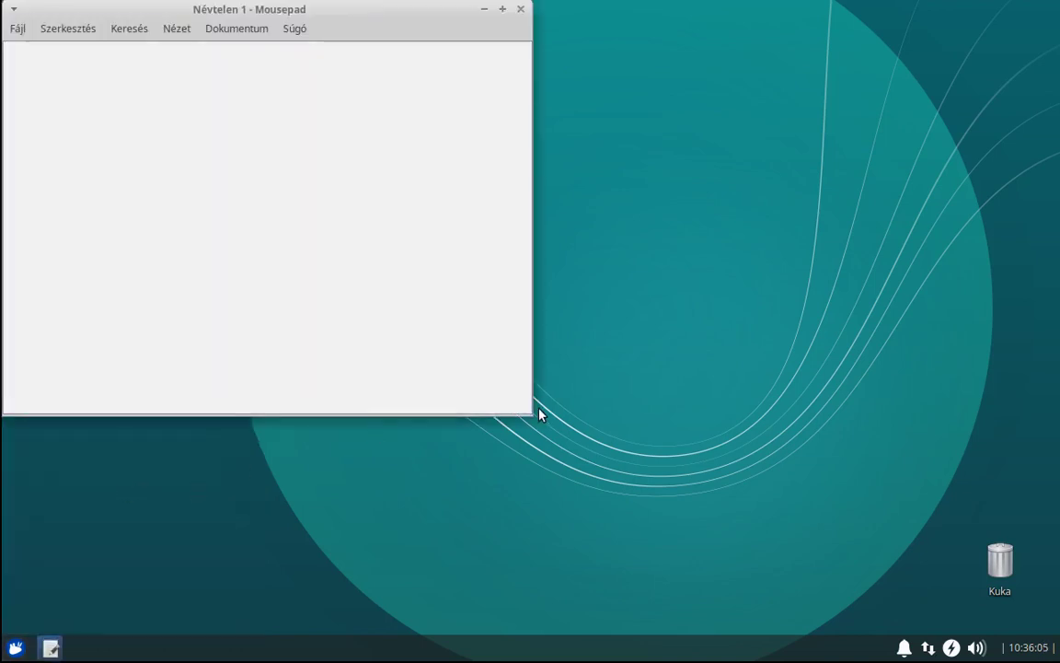
# Enable line numbers, visible whitespace, a 120-column margin, current-line and bracket highlighting.
pyautogui.click(69, 29)
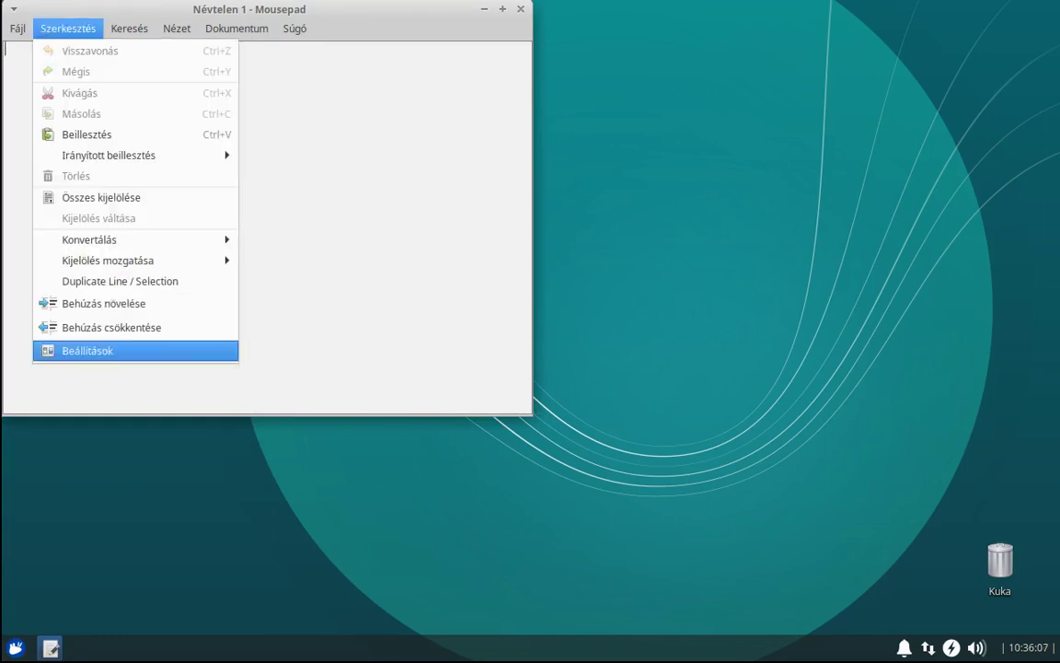
pyautogui.click(180, 352)
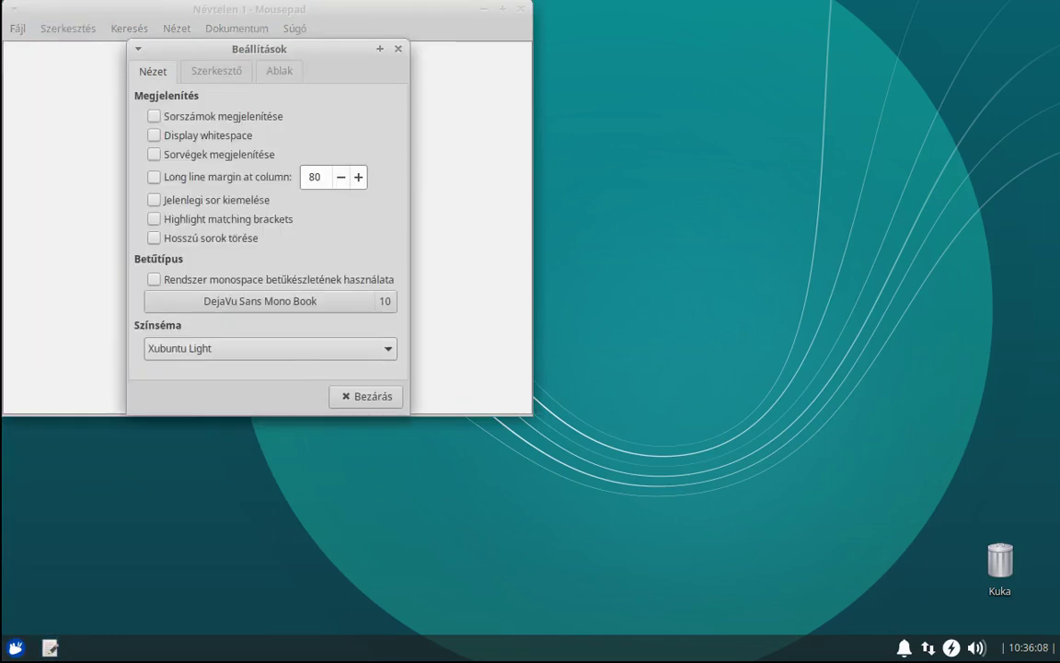
pyautogui.click(196, 123)
pyautogui.click(204, 140)
pyautogui.click(210, 158)
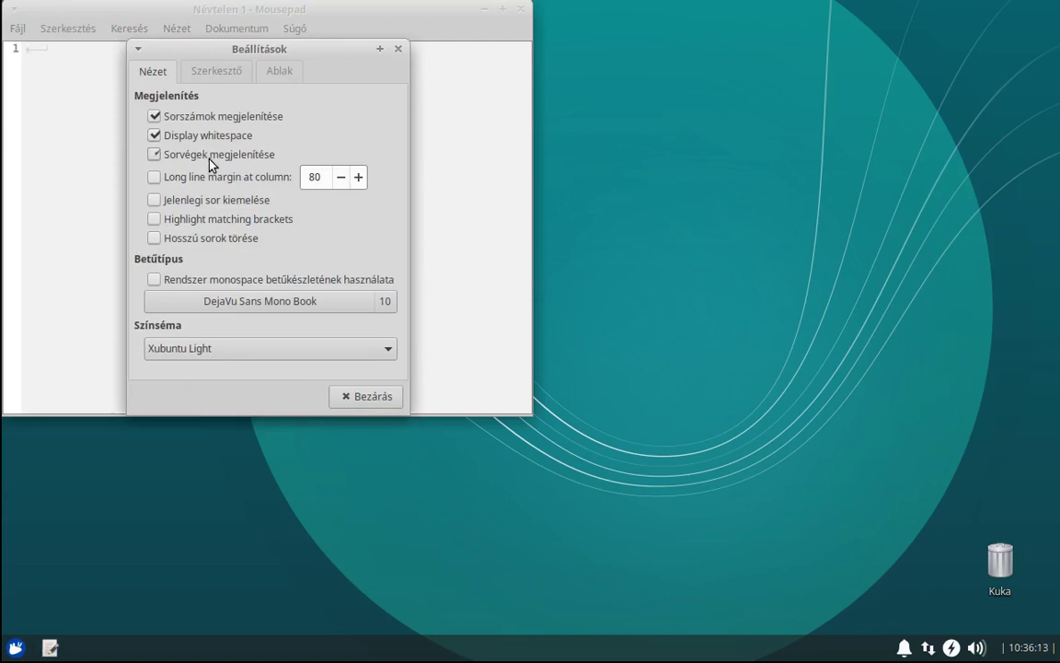
pyautogui.click(220, 153)
pyautogui.click(217, 175)
pyautogui.doubleClick(317, 176)
pyautogui.write('1200')
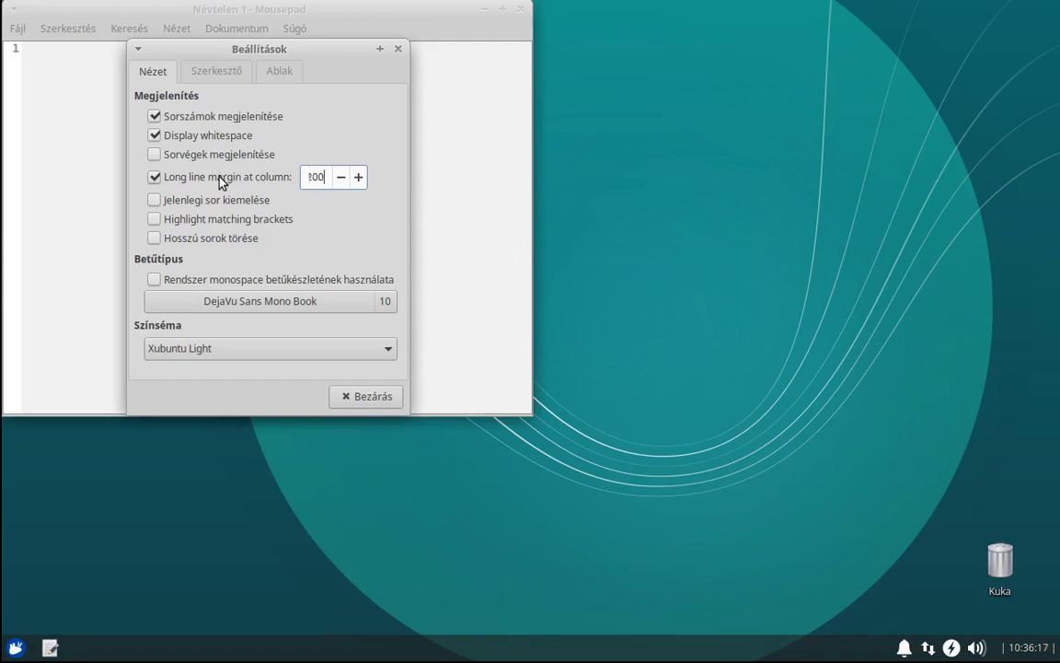
pyautogui.press('BackSpace')
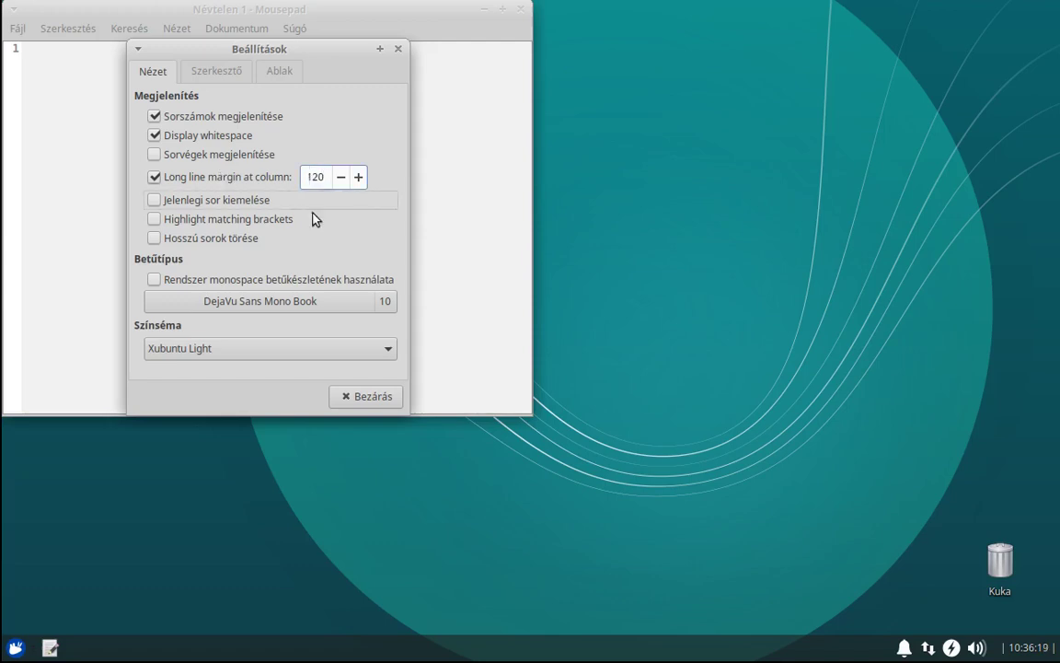
pyautogui.click(151, 202)
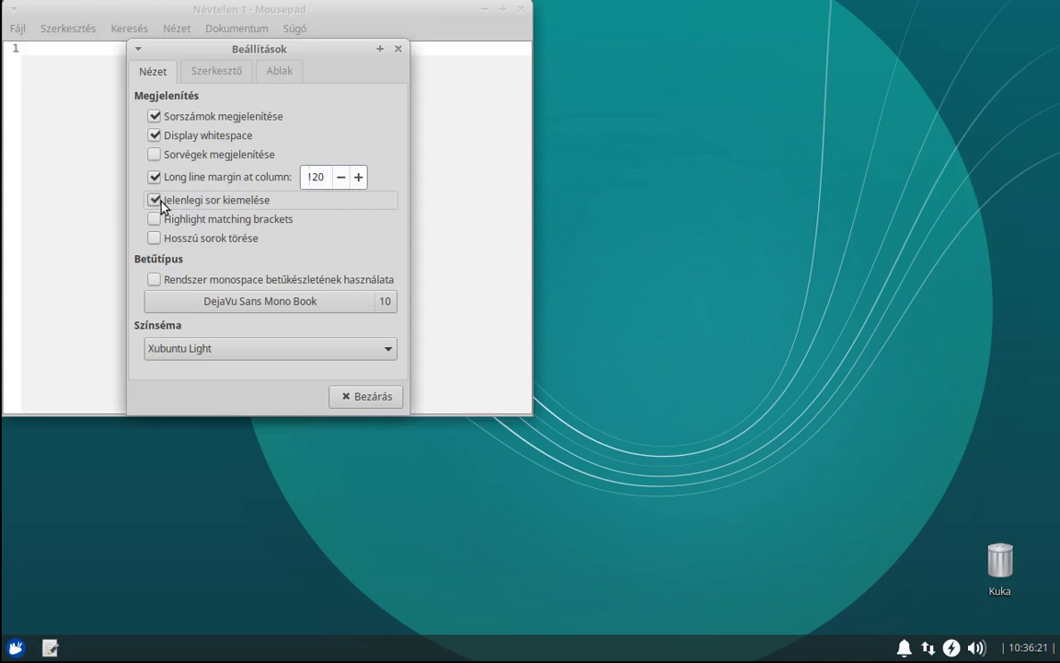
pyautogui.click(153, 222)
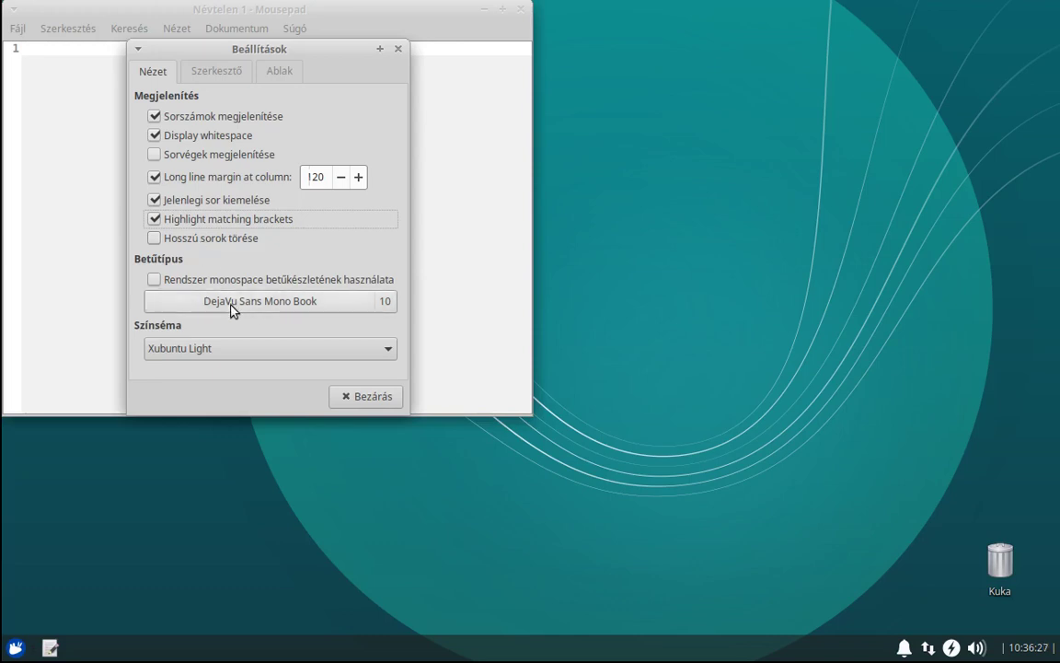
# Set Mousepad's colour scheme to Solarized Dark.
pyautogui.click(203, 340)
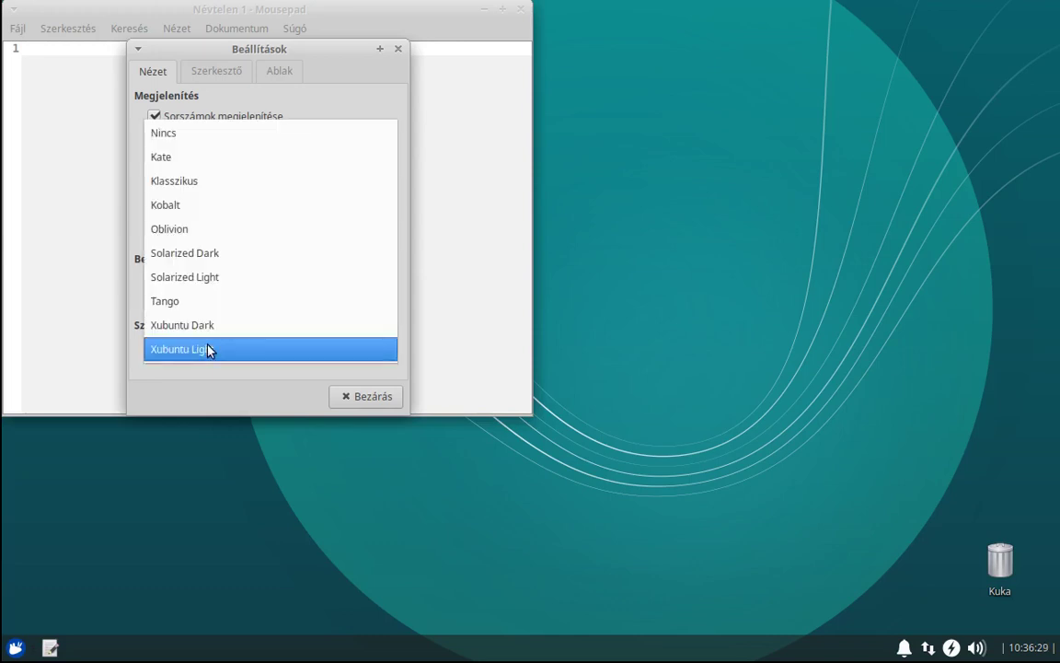
pyautogui.click(221, 288)
pyautogui.click(251, 351)
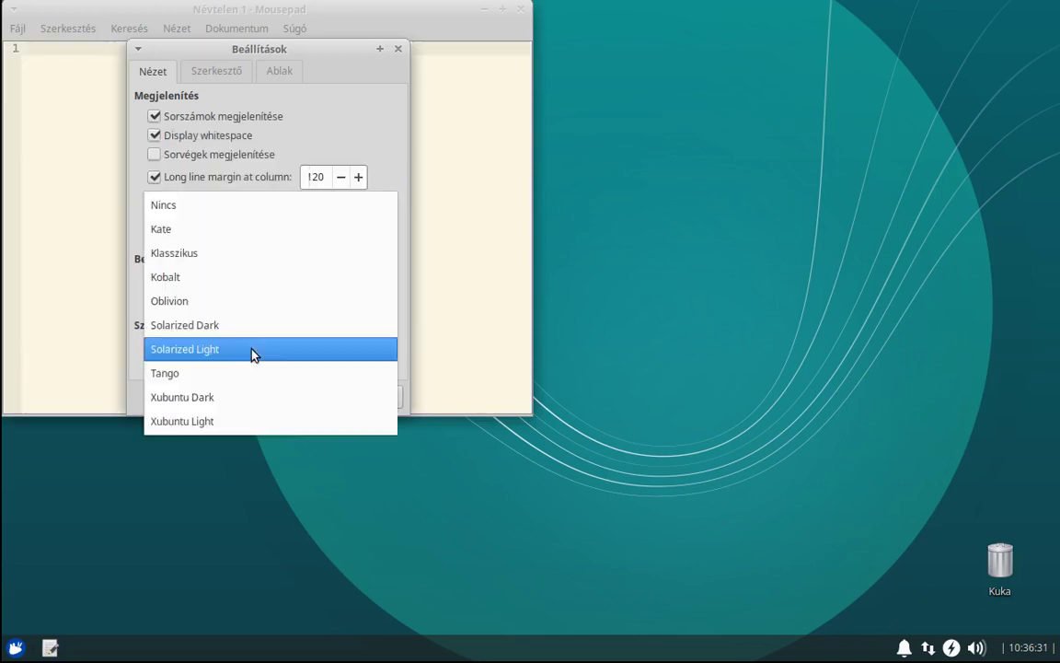
pyautogui.click(226, 327)
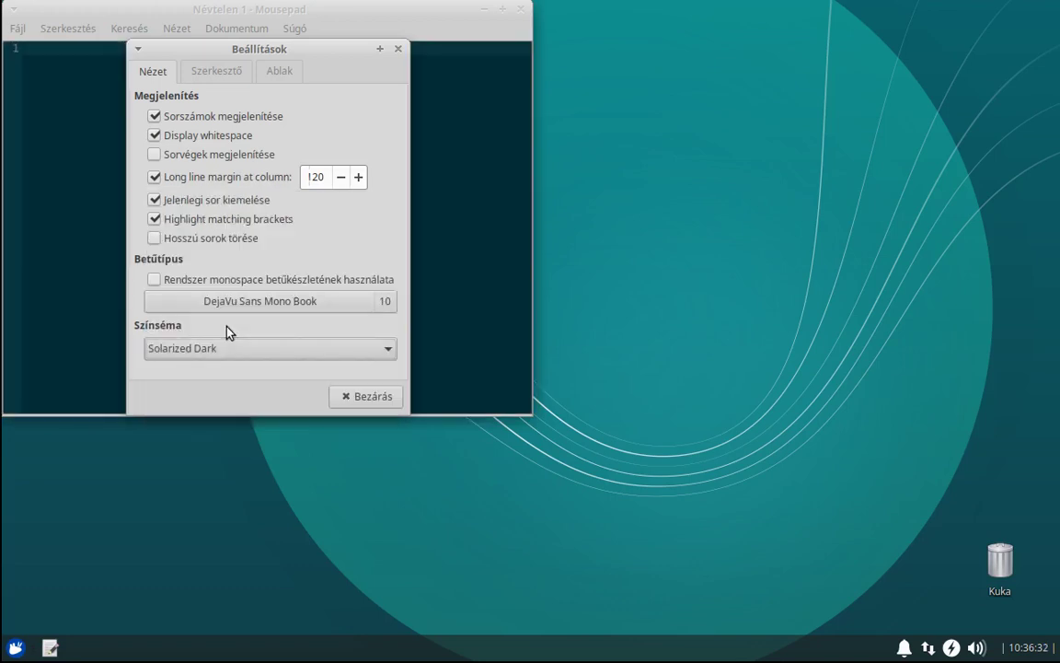
pyautogui.click(221, 74)
# Set tab width 2, insert spaces instead of tabs, and enable automatic indentation.
pyautogui.write('2')
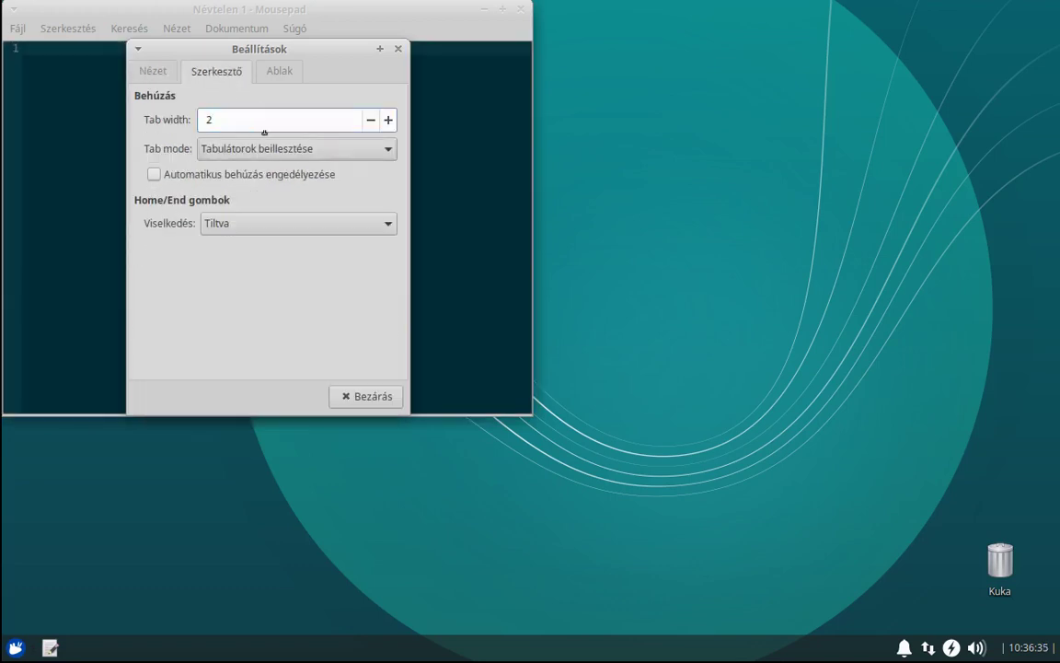
pyautogui.click(255, 151)
pyautogui.click(237, 174)
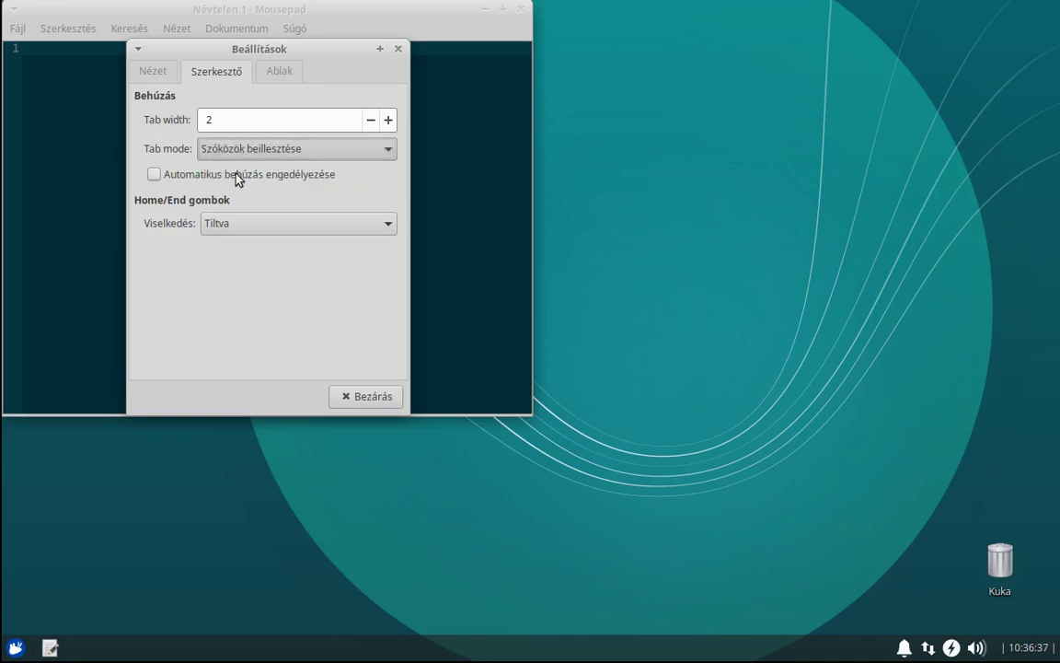
pyautogui.click(169, 179)
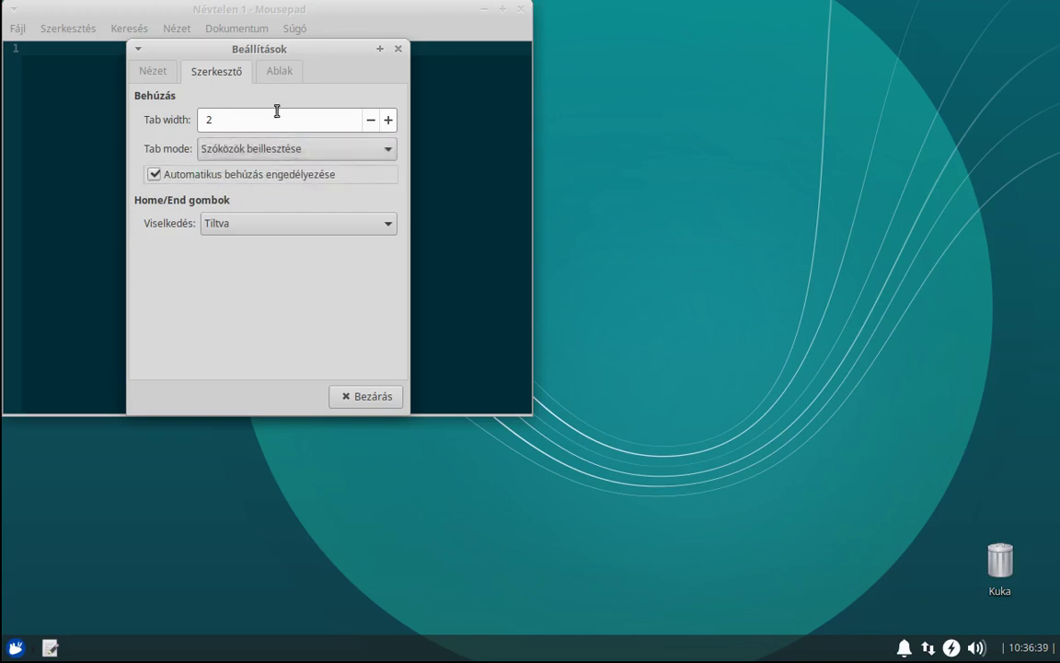
# Show the status bar, always-visible document tabs and the toolbar, then close the preferences.
pyautogui.click(280, 73)
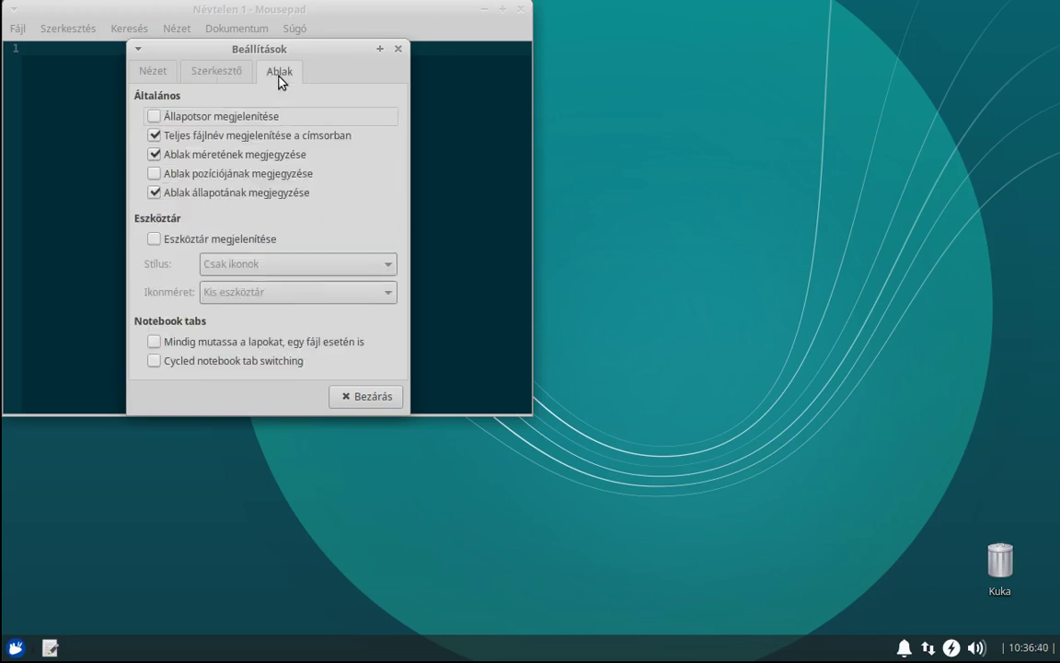
pyautogui.click(185, 118)
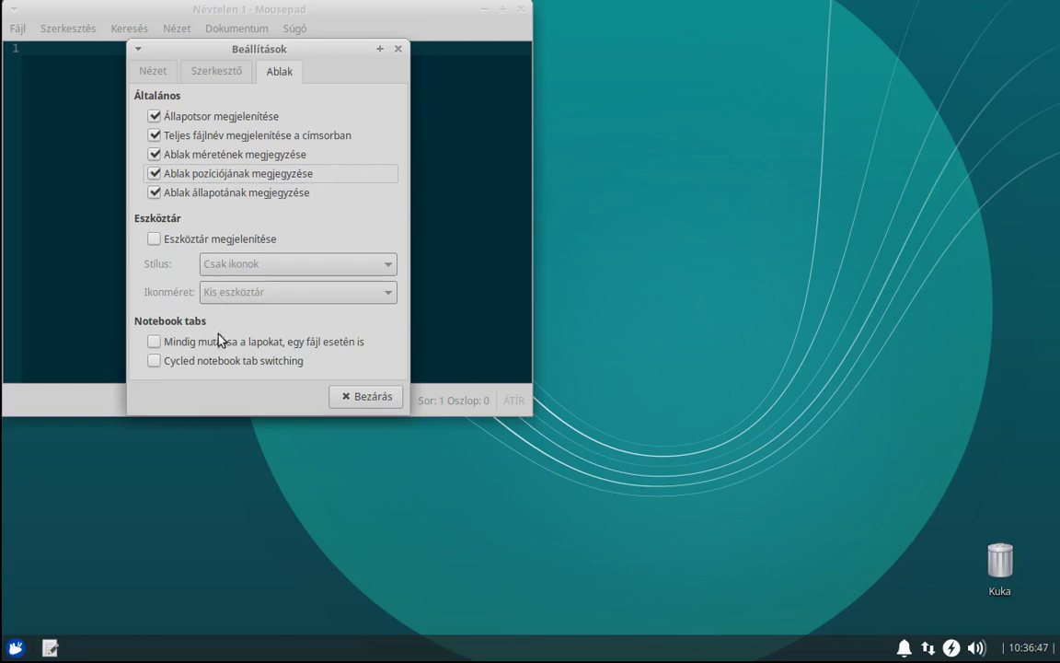
pyautogui.click(157, 345)
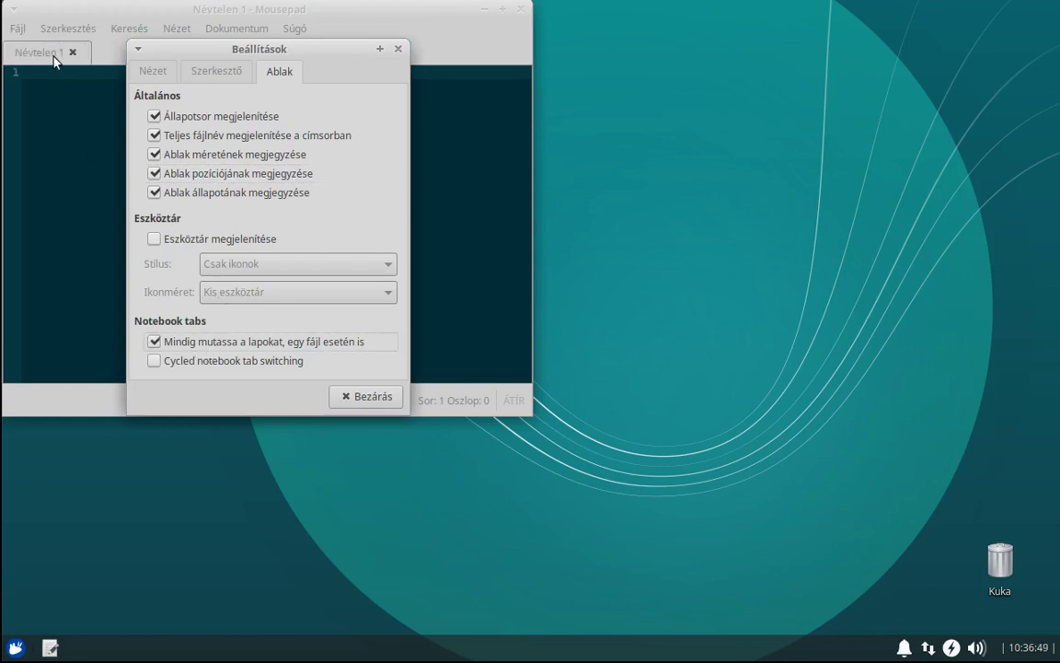
pyautogui.click(201, 366)
pyautogui.click(200, 366)
pyautogui.click(153, 239)
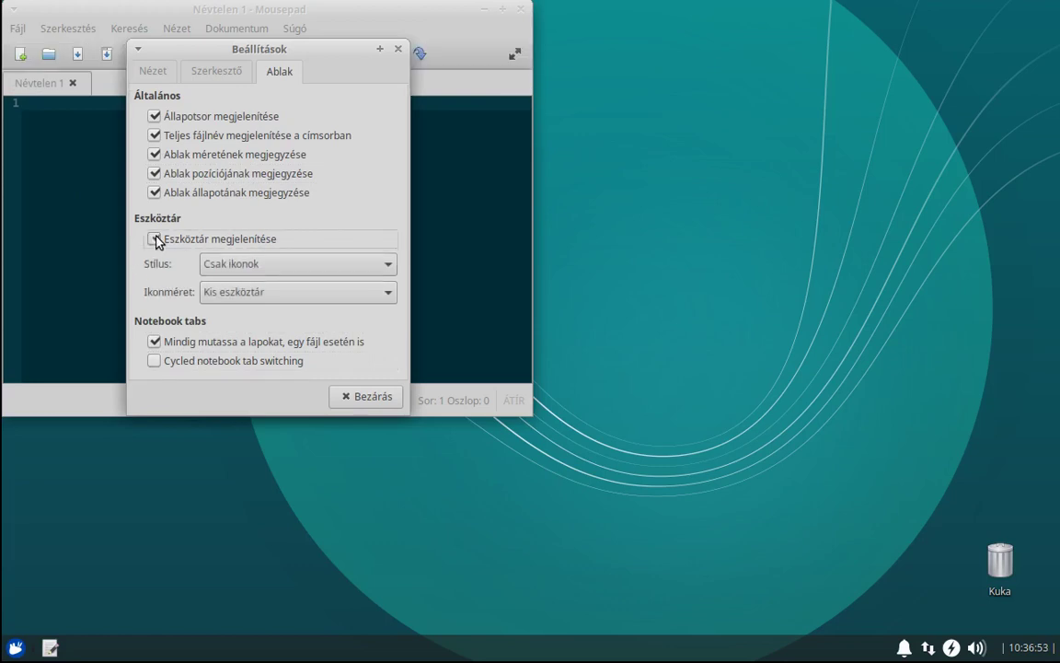
pyautogui.click(155, 240)
pyautogui.click(154, 239)
pyautogui.click(357, 398)
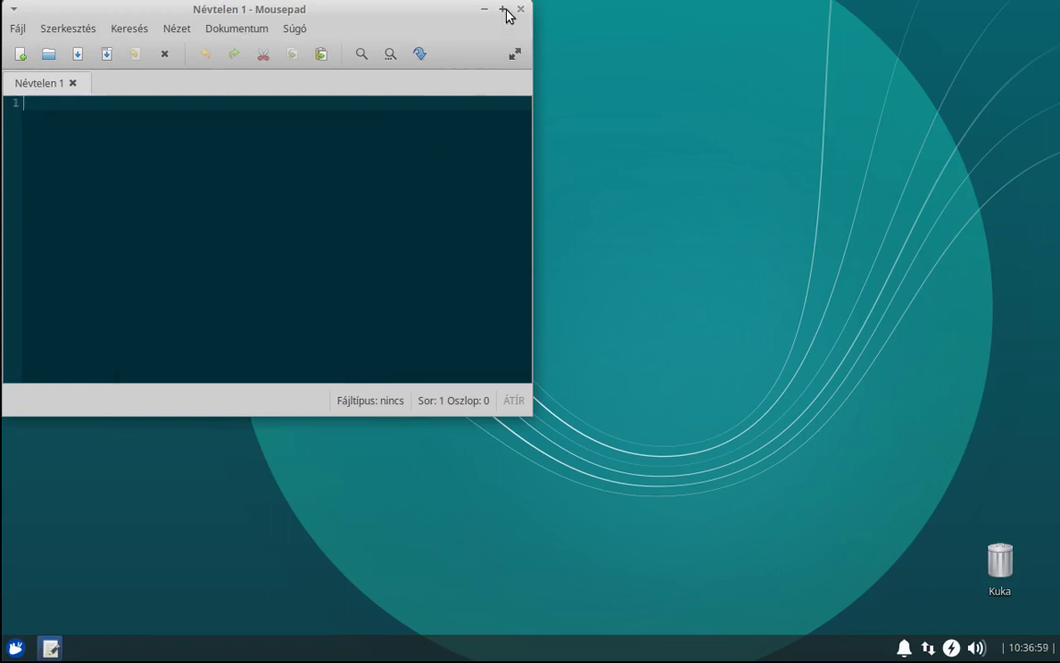
# Close Mousepad and browse the Kellékek, Multimédia, Oktatás and Rendszer menu categories.
pyautogui.click(502, 9)
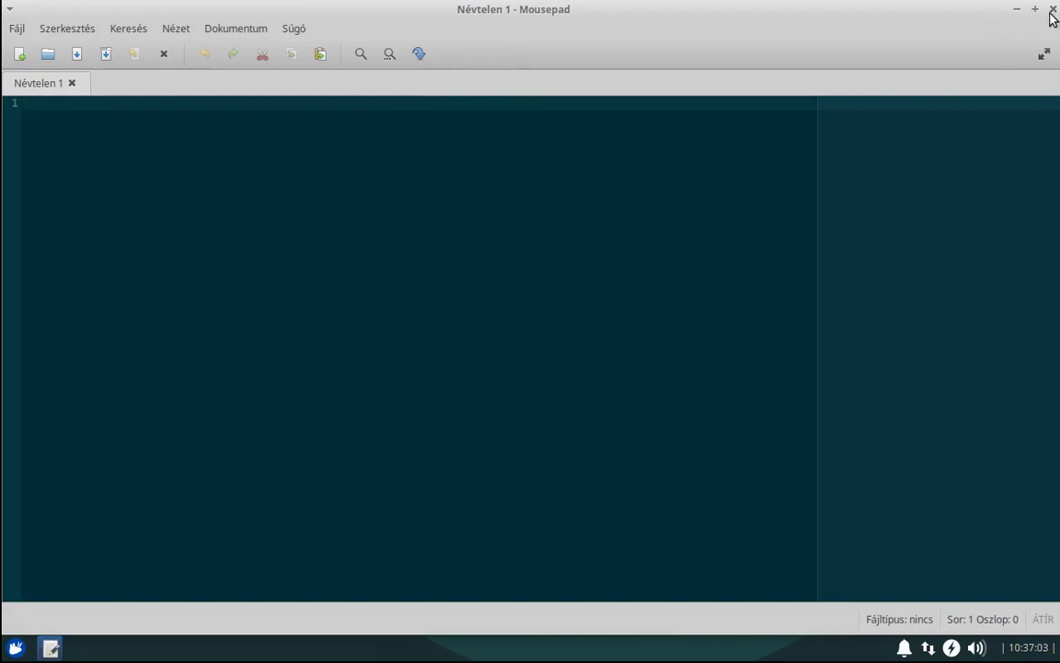
pyautogui.click(1053, 8)
pyautogui.click(17, 648)
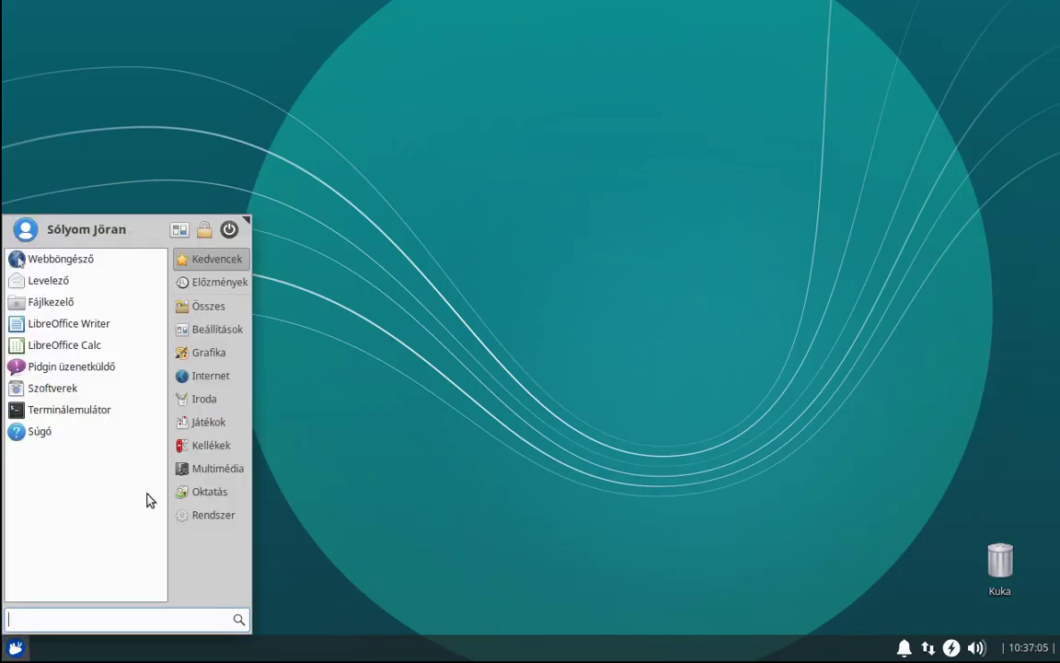
pyautogui.click(211, 446)
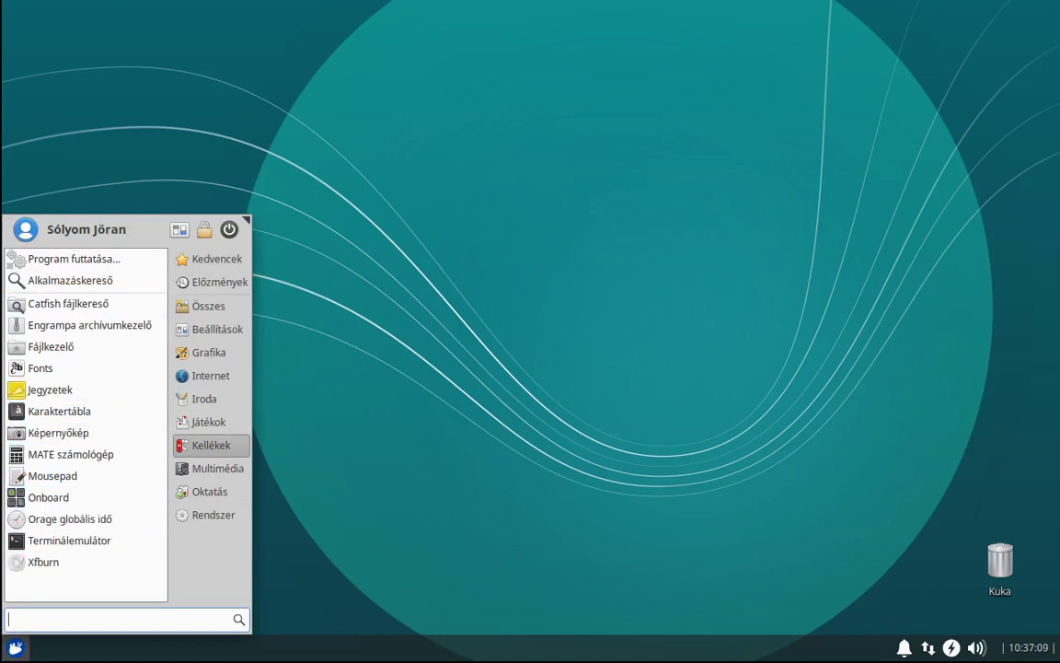
pyautogui.click(217, 469)
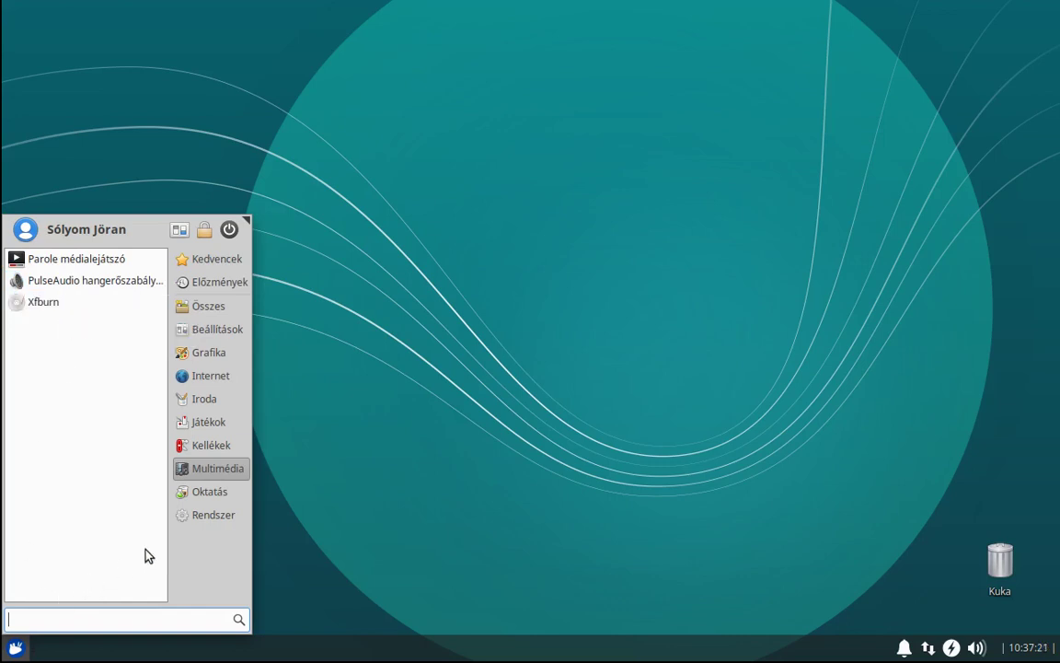
pyautogui.click(199, 491)
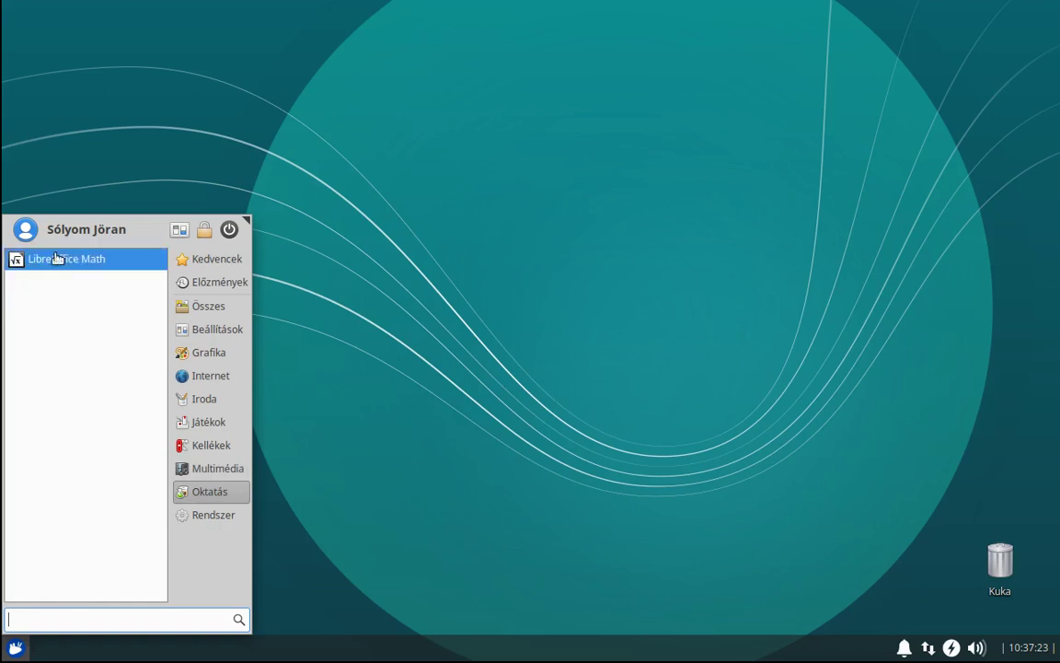
pyautogui.click(198, 516)
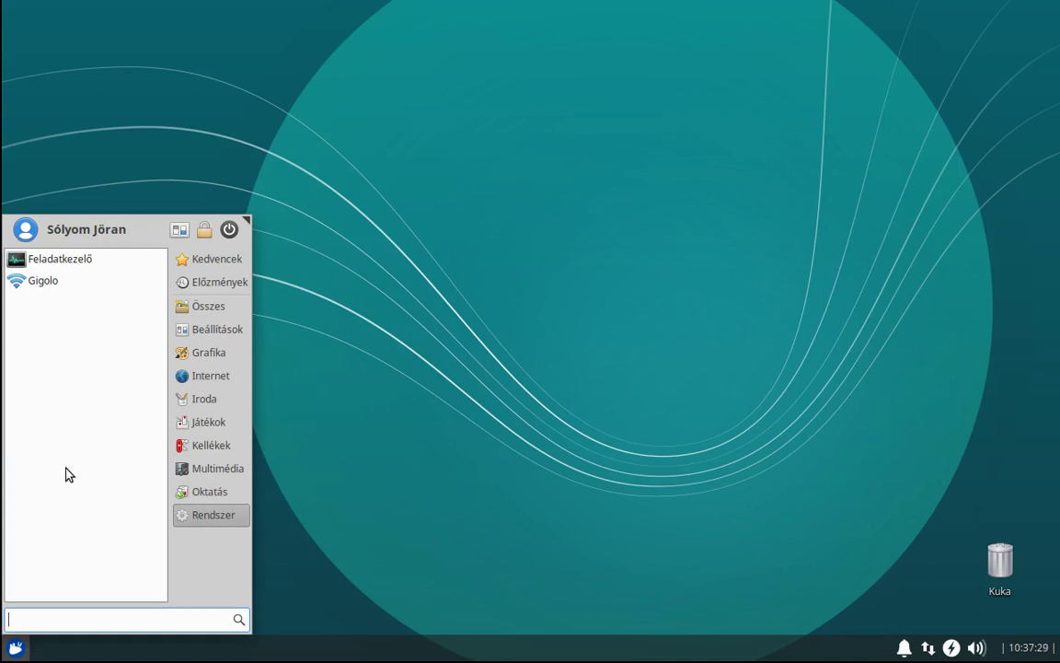
# Bring up the logout dialog from the menu's power button and choose Leállítás (shut down).
pyautogui.click(230, 229)
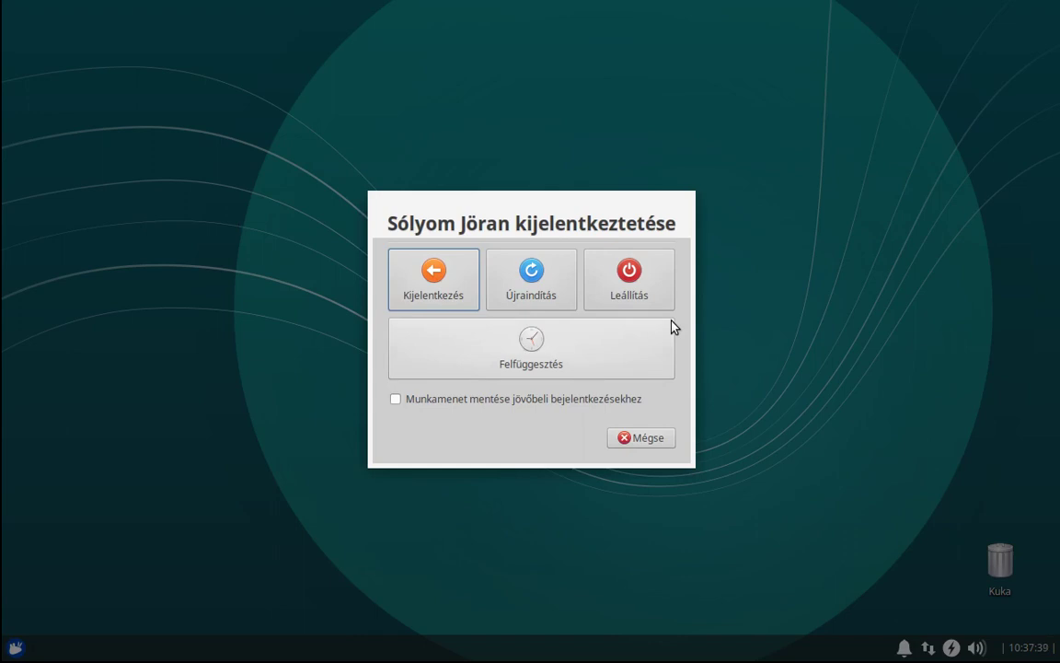
pyautogui.click(628, 303)
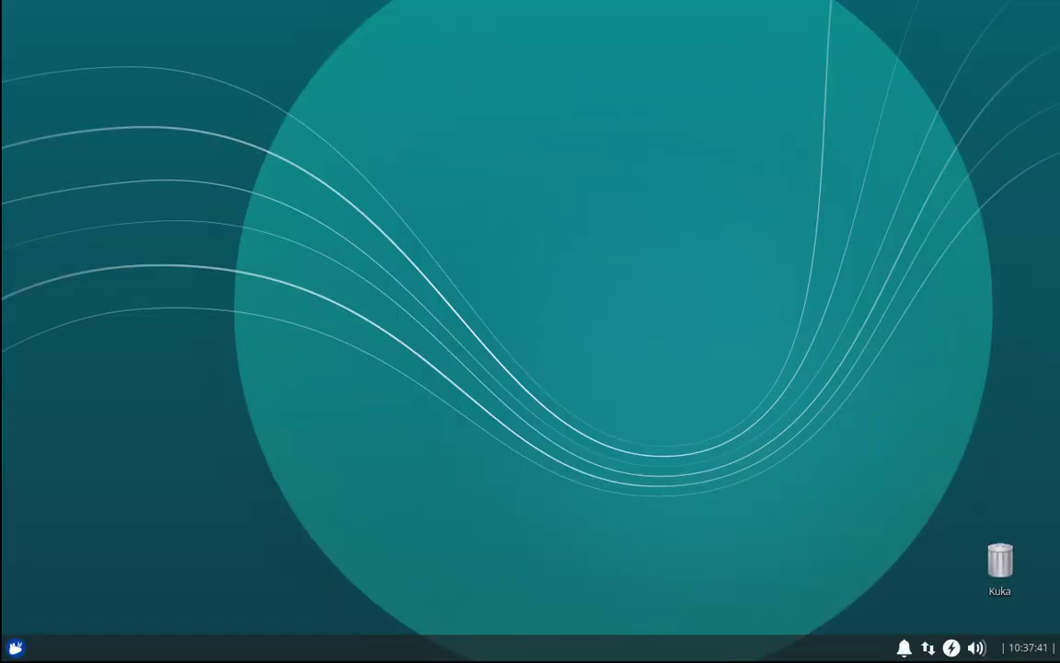